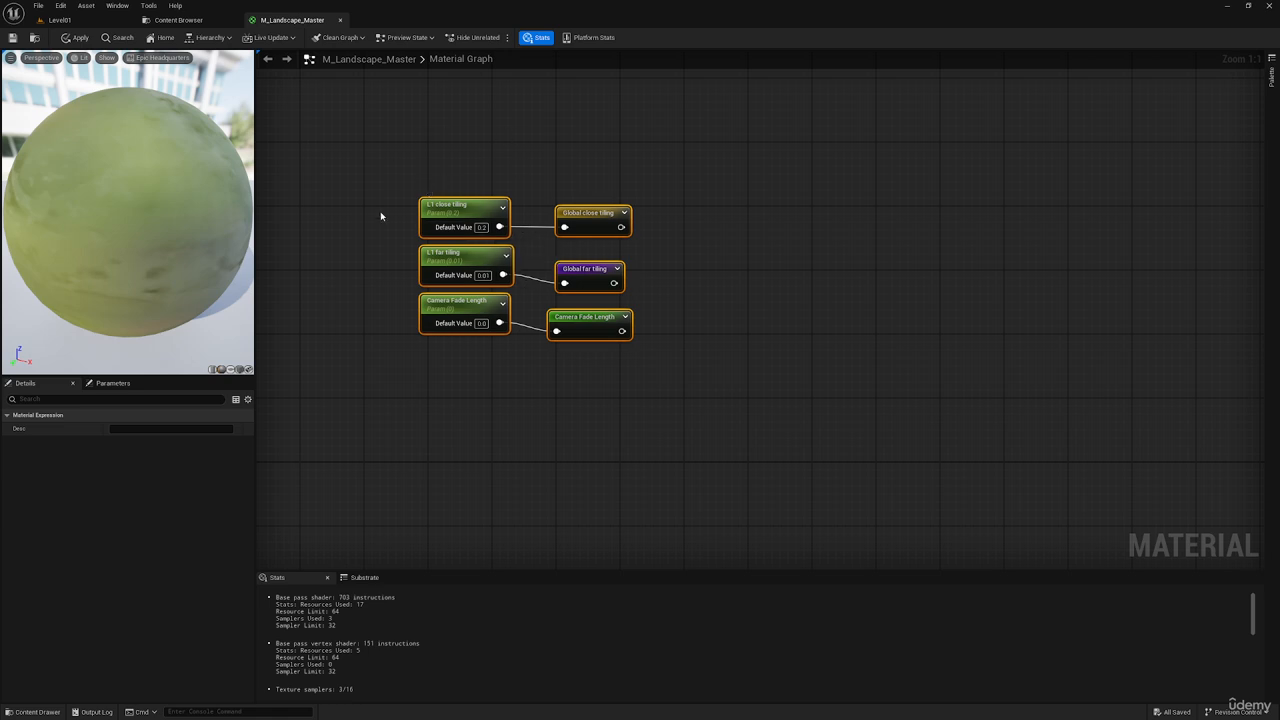
Step: Group the close tiling, far tiling and Camera Fade Length parameters with their reroutes in a comment titled "Global Parameters"
left_click_drag(346, 166, 750, 438)
key("c")
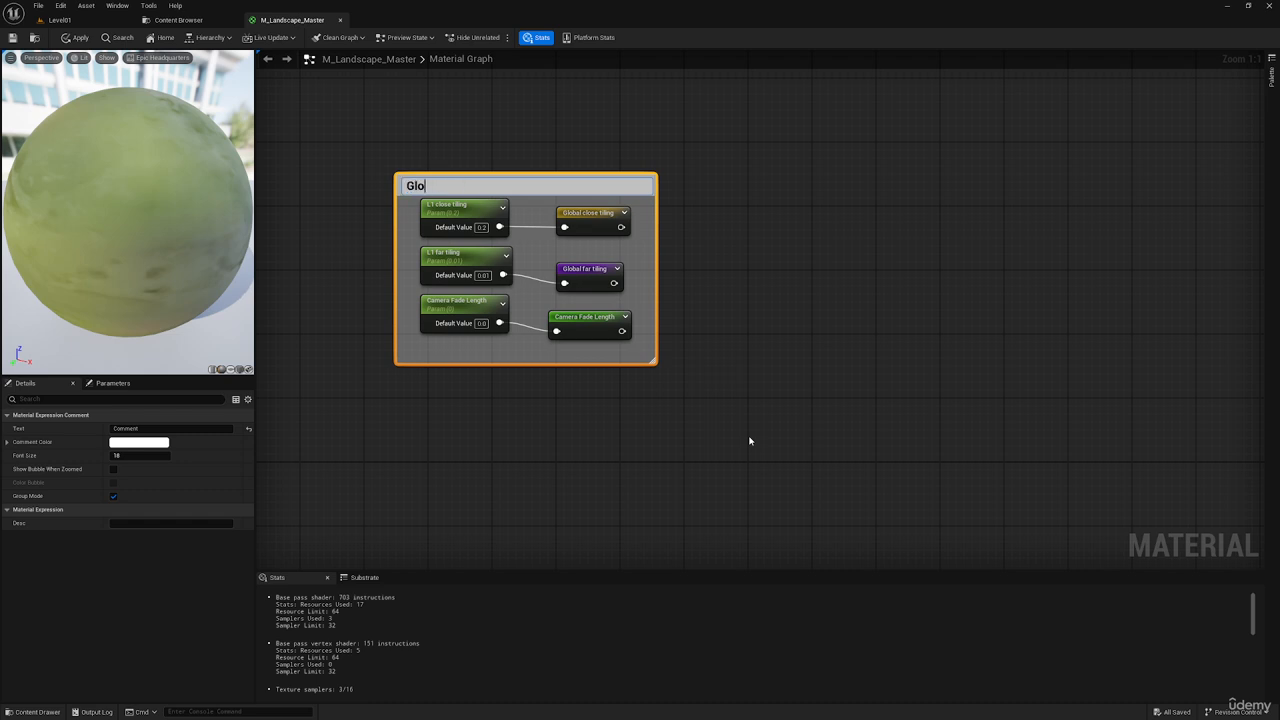
type("Global Parameters")
key("Return")
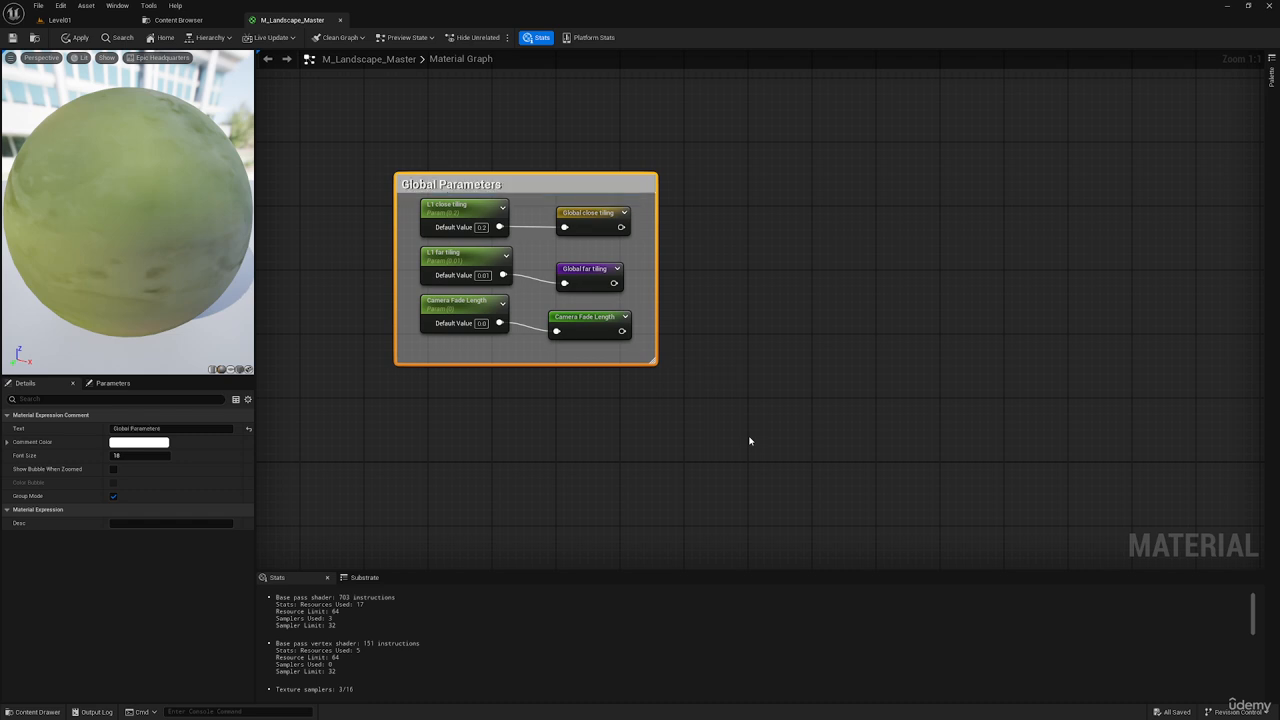
Step: Group the L1 albedo, mask and normal textures with their reroutes and MF_Landscape_Layer node in a comment titled "Layer 1"
right_click_drag(750, 441, 532, 287)
scroll(532, 287, "down", 5)
right_click_drag(603, 347, 523, 248)
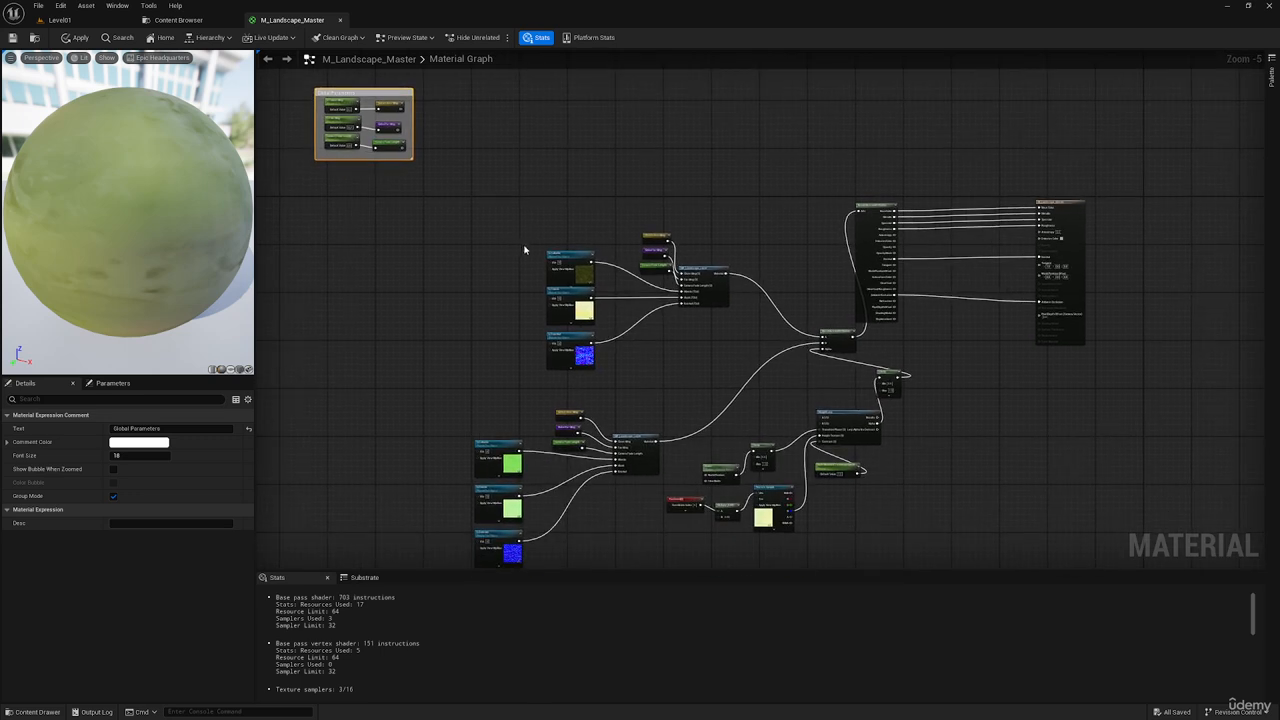
left_click_drag(524, 199, 690, 372)
left_click_drag(709, 283, 634, 263)
scroll(535, 265, "up", 3)
type("c")
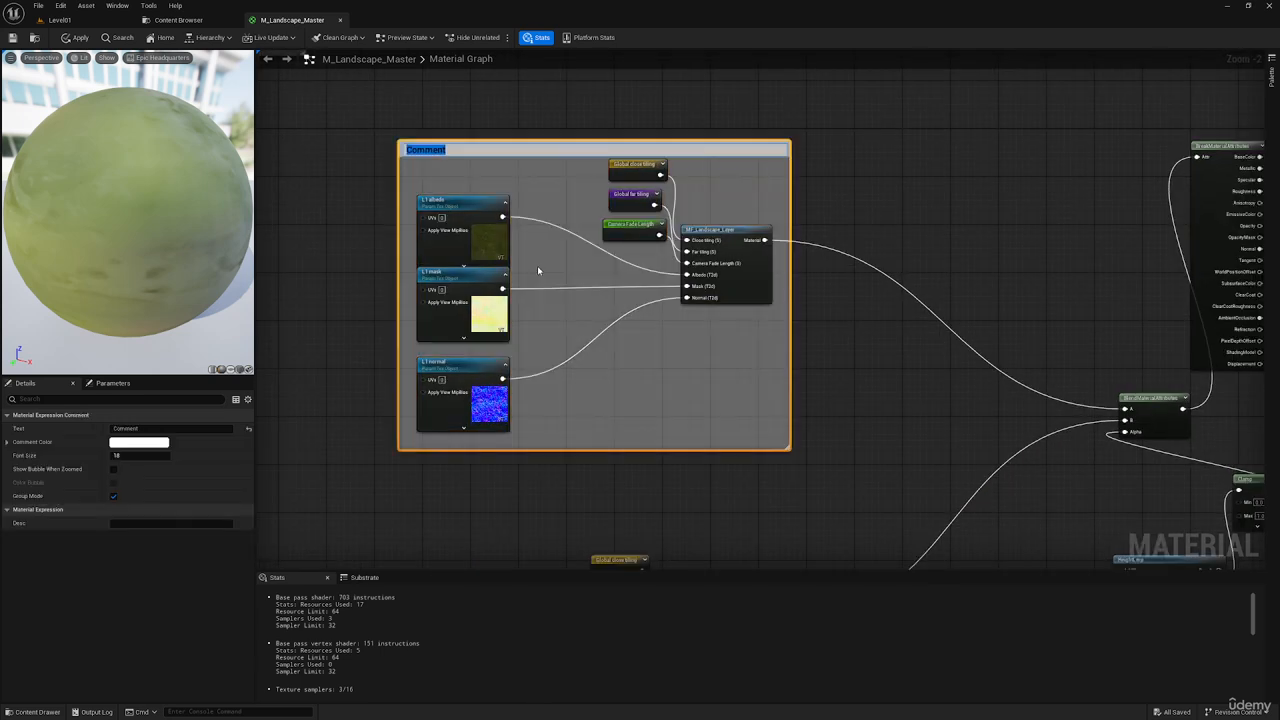
type("Layer 1")
key("Return")
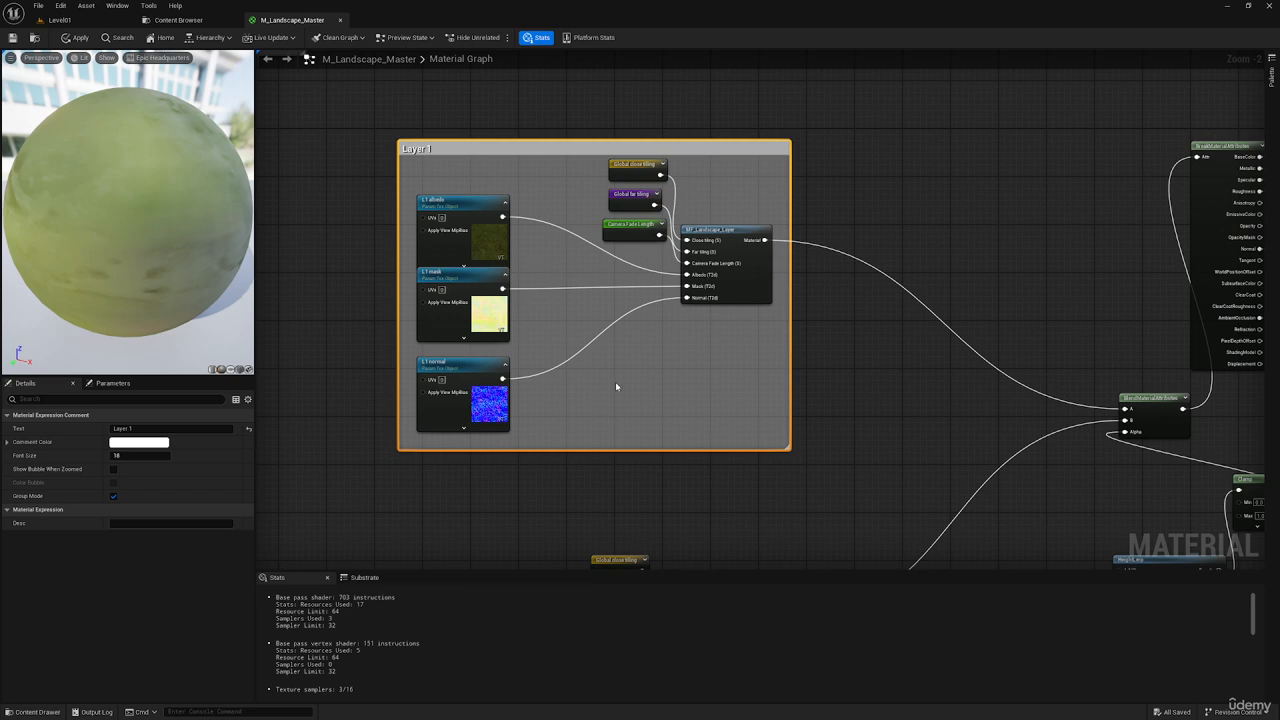
Step: Group the second layer's textures, reroutes and MF_Landscape_Layer node in a comment titled "Layer 2"
scroll(615, 381, "down", 3)
right_click_drag(615, 381, 641, 185)
right_click_drag(544, 252, 579, 313)
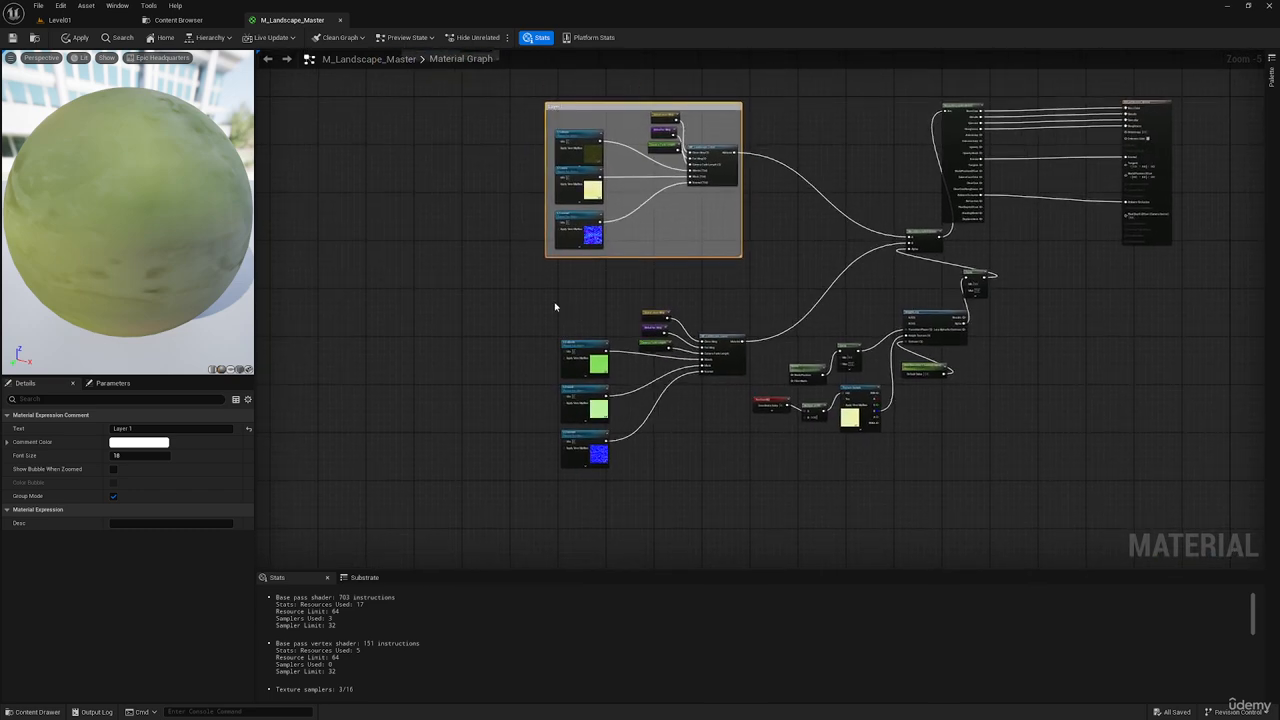
left_click_drag(540, 286, 736, 470)
mouse_move(732, 362)
left_mouse_down()
mouse_move(722, 352)
mouse_move(717, 364)
left_mouse_up()
type("cL")
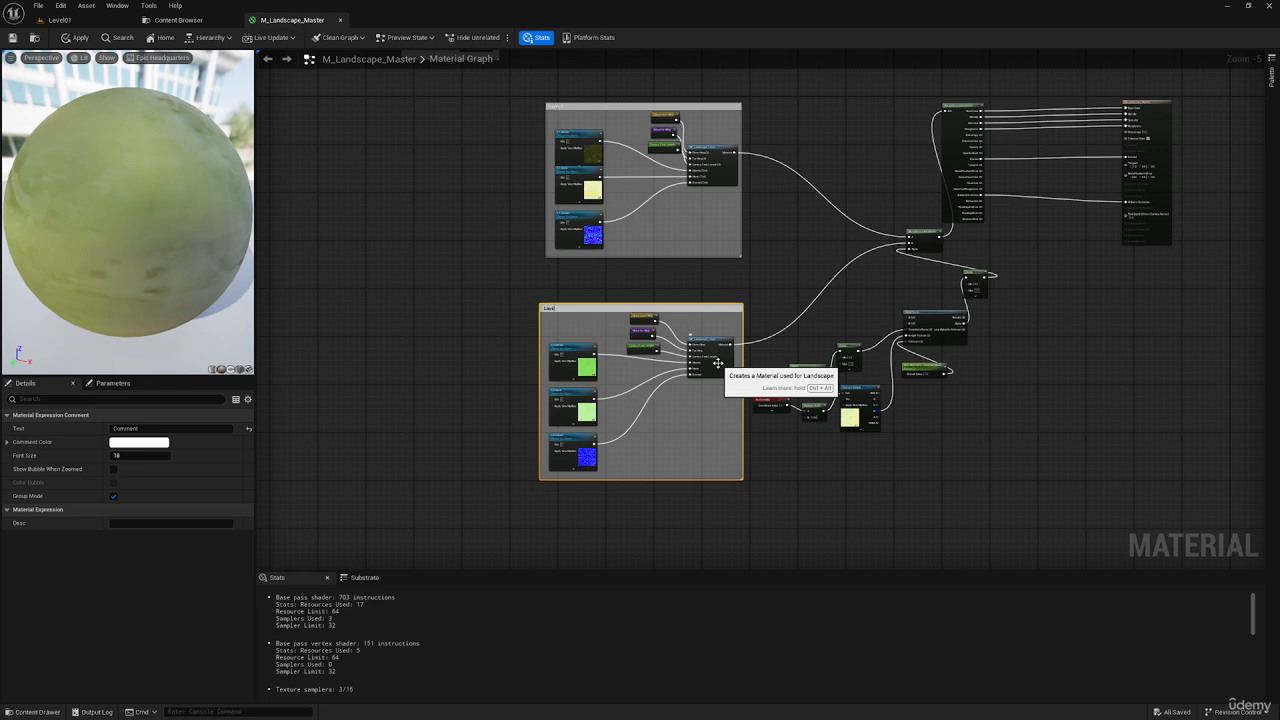
Step: Move the Noise, TexCoord, Texture Sample, HeightLerp, Clamp and contrast blend nodes to the empty area left of the Layer 1 comment
scroll(918, 307, "up", 2)
right_click_drag(968, 298, 894, 177)
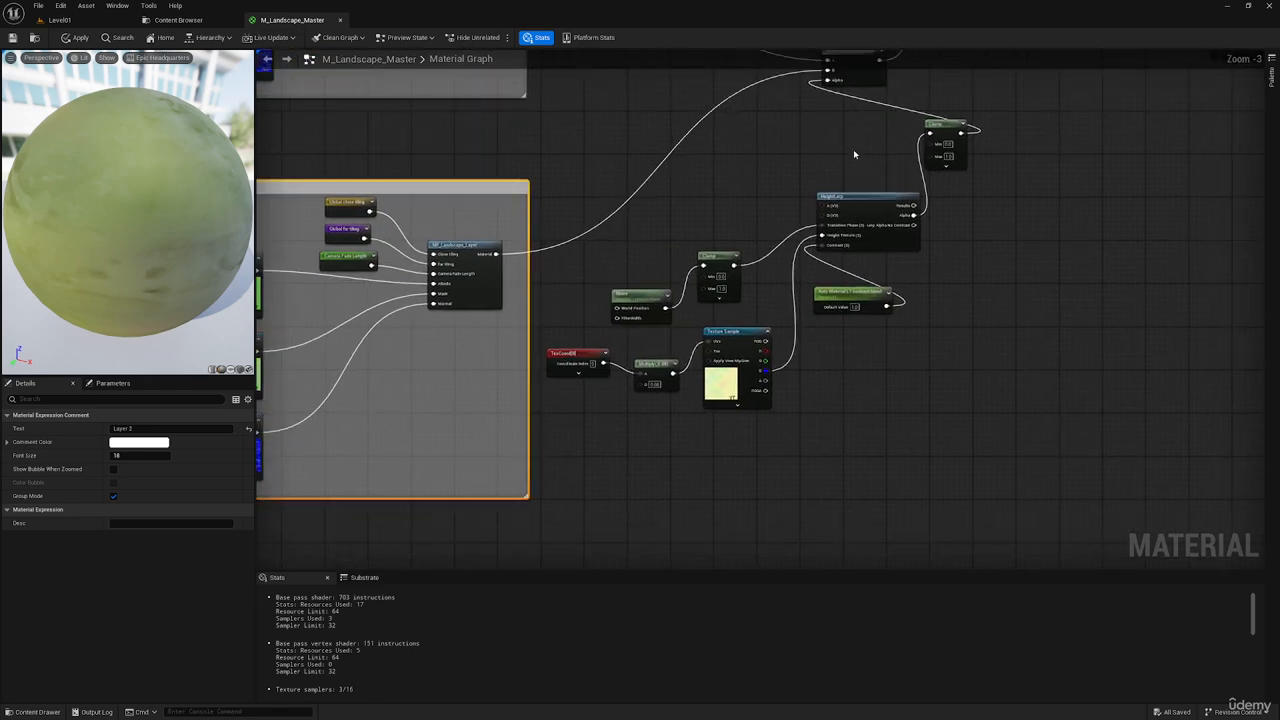
left_click_drag(978, 418, 588, 148)
scroll(705, 177, "down", 4)
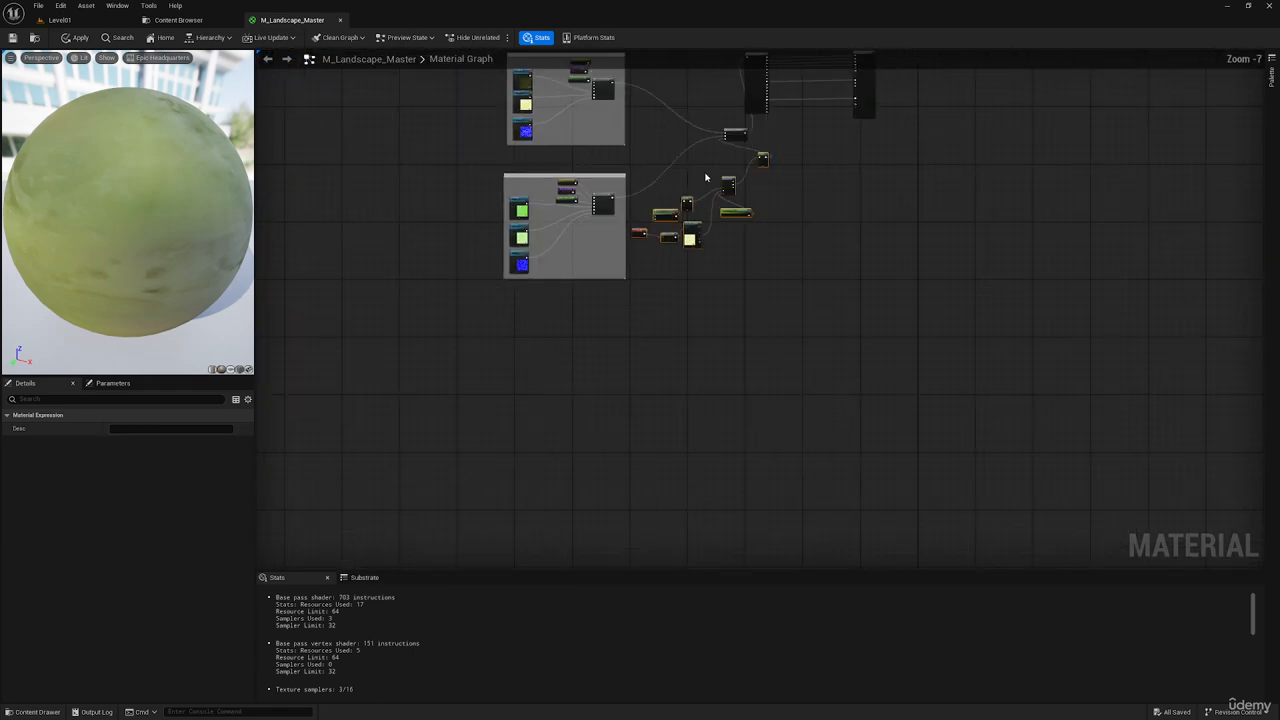
left_click_drag(763, 157, 424, 115)
right_click_drag(424, 115, 472, 369)
scroll(472, 369, "up", 2)
left_click_drag(477, 372, 468, 290)
scroll(551, 336, "up", 3)
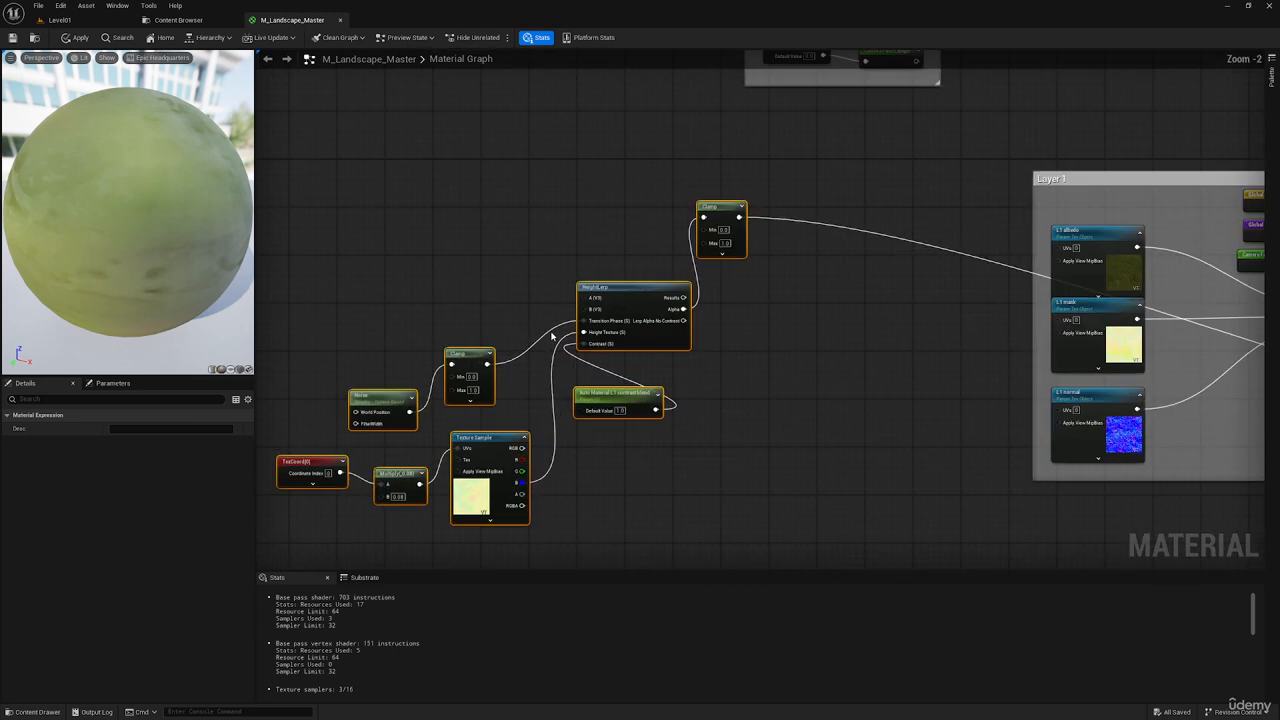
Step: Wrap the moved noise and HeightLerp nodes in a comment titled "Noise based blending"
right_click_drag(563, 280, 623, 271)
key("c")
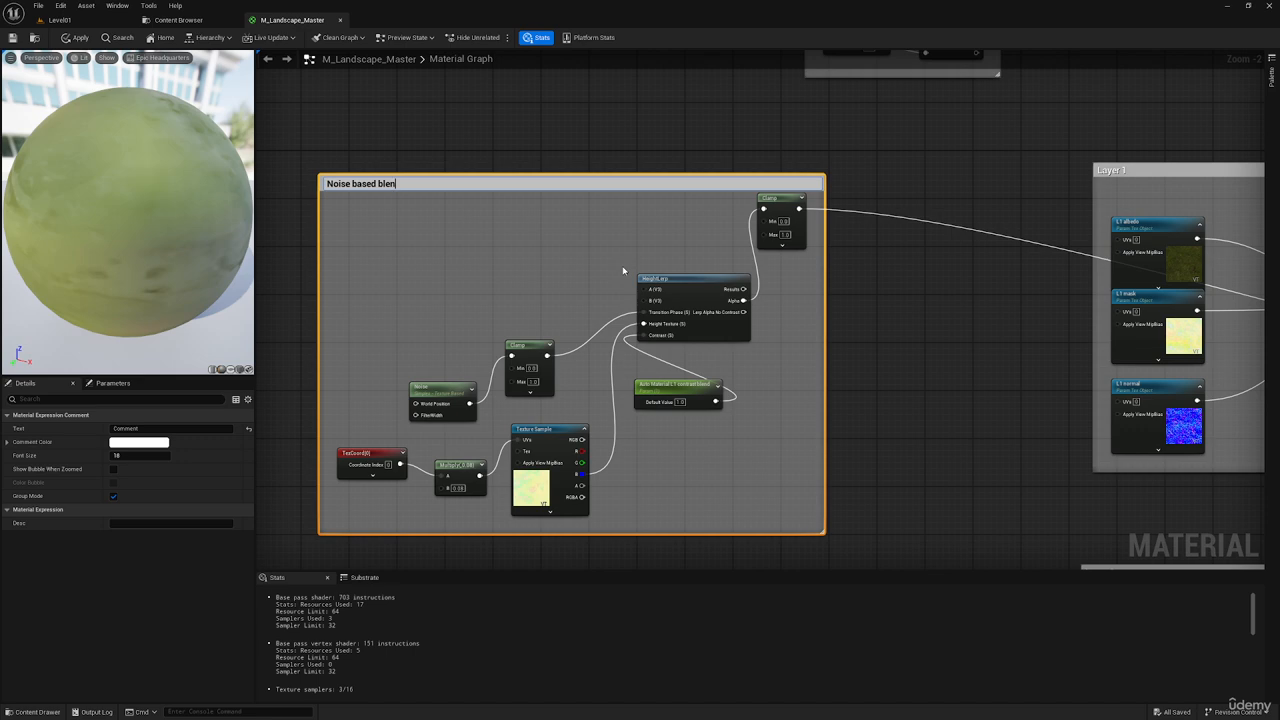
key("Return")
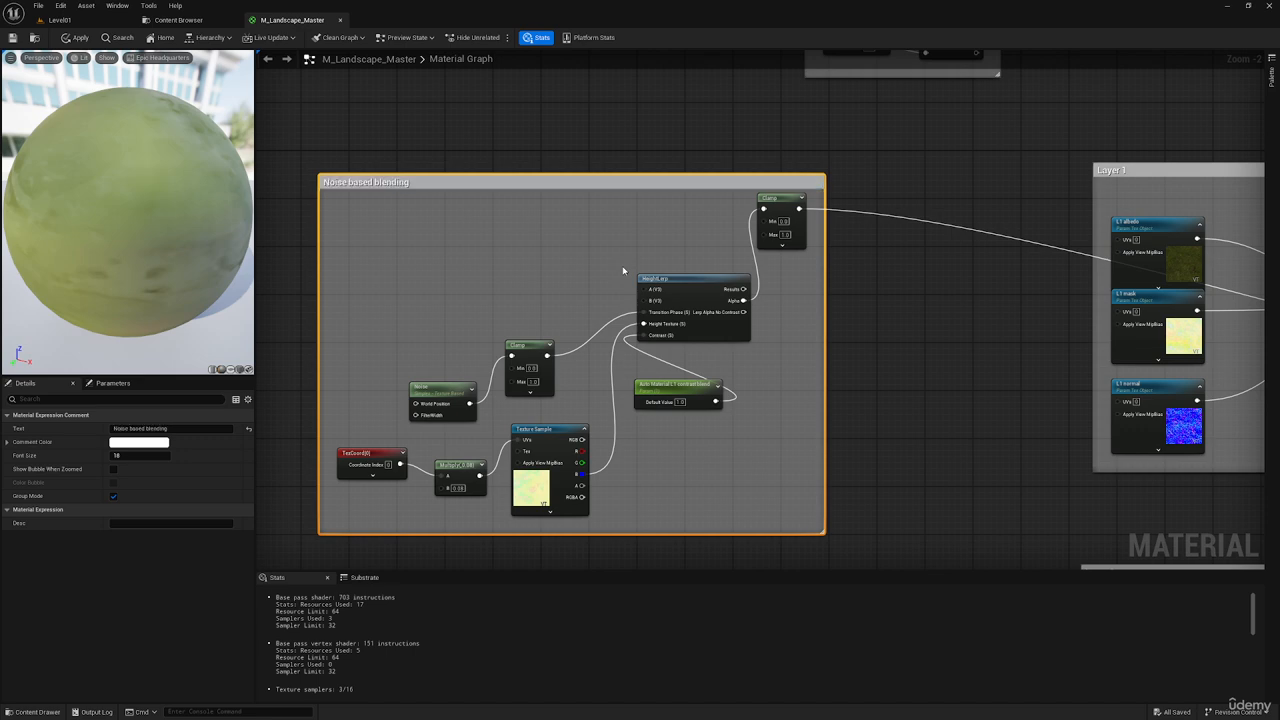
Step: Set the Noise based blending comment's colour to light red
right_click_drag(637, 270, 526, 234)
scroll(526, 234, "down", 2)
scroll(526, 214, "up", 2)
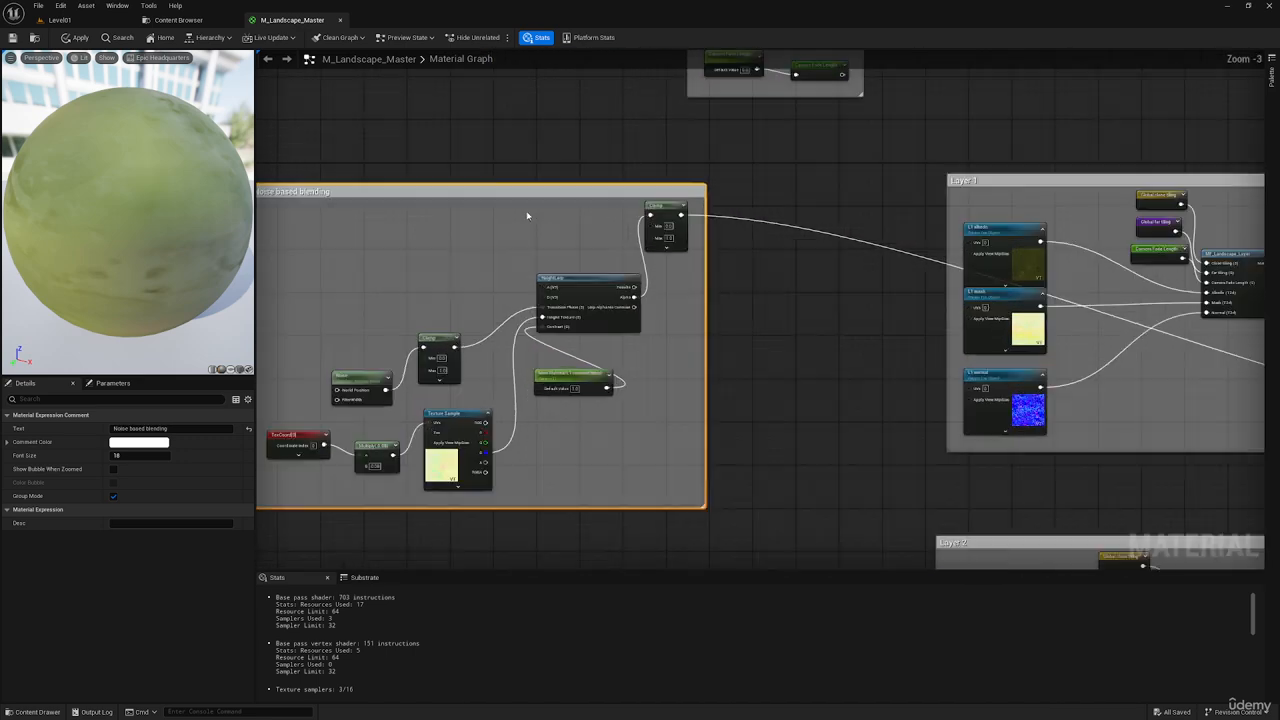
left_click(148, 444)
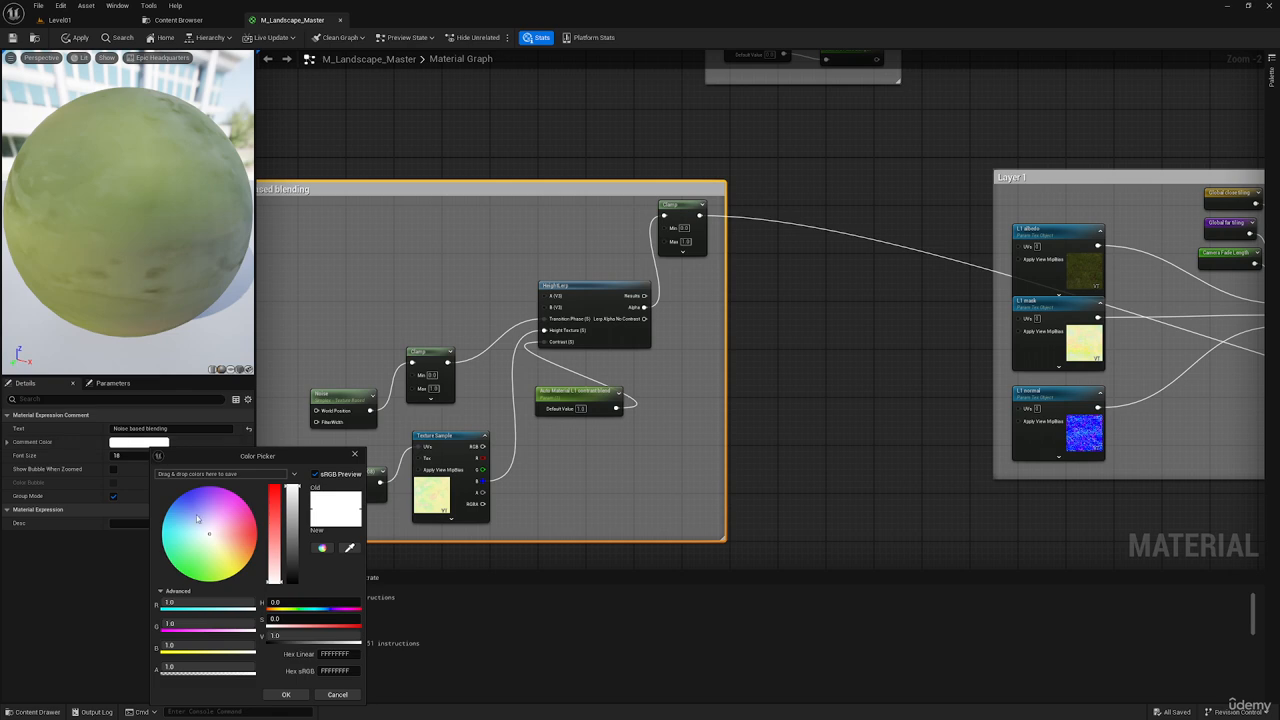
left_click_drag(197, 518, 247, 537)
left_click(286, 694)
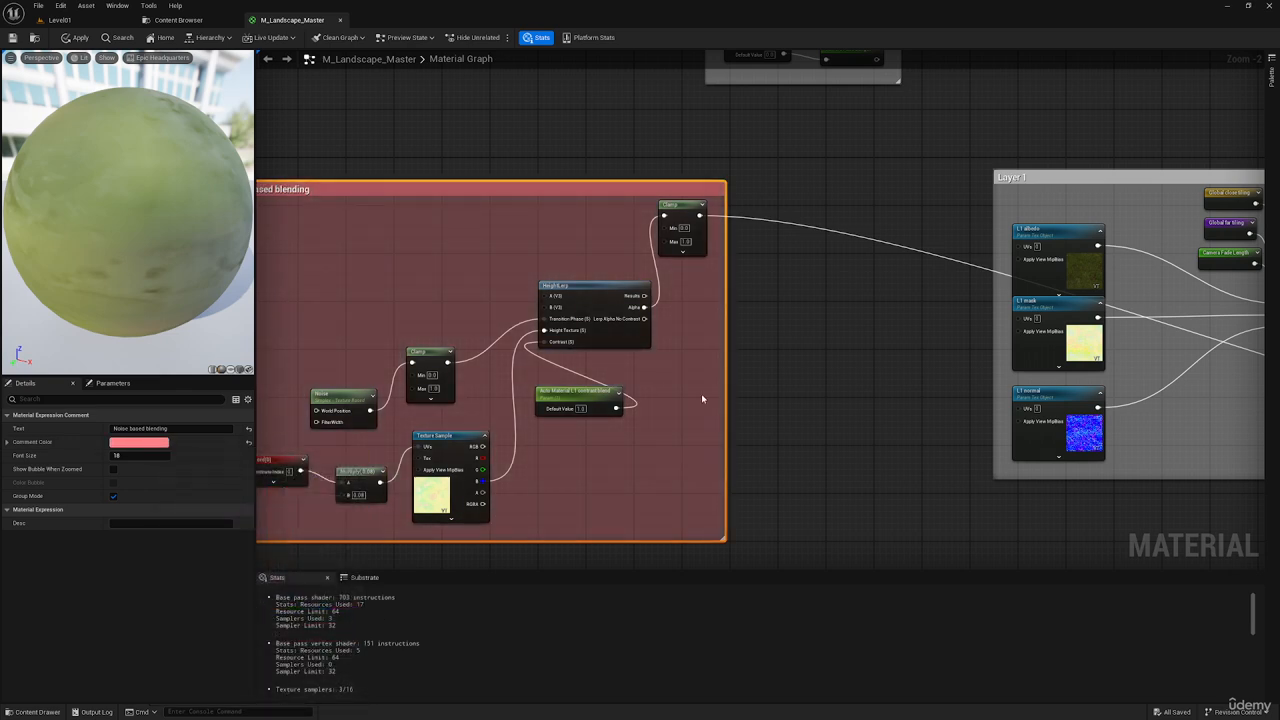
scroll(701, 393, "down", 3)
right_click_drag(617, 309, 667, 296)
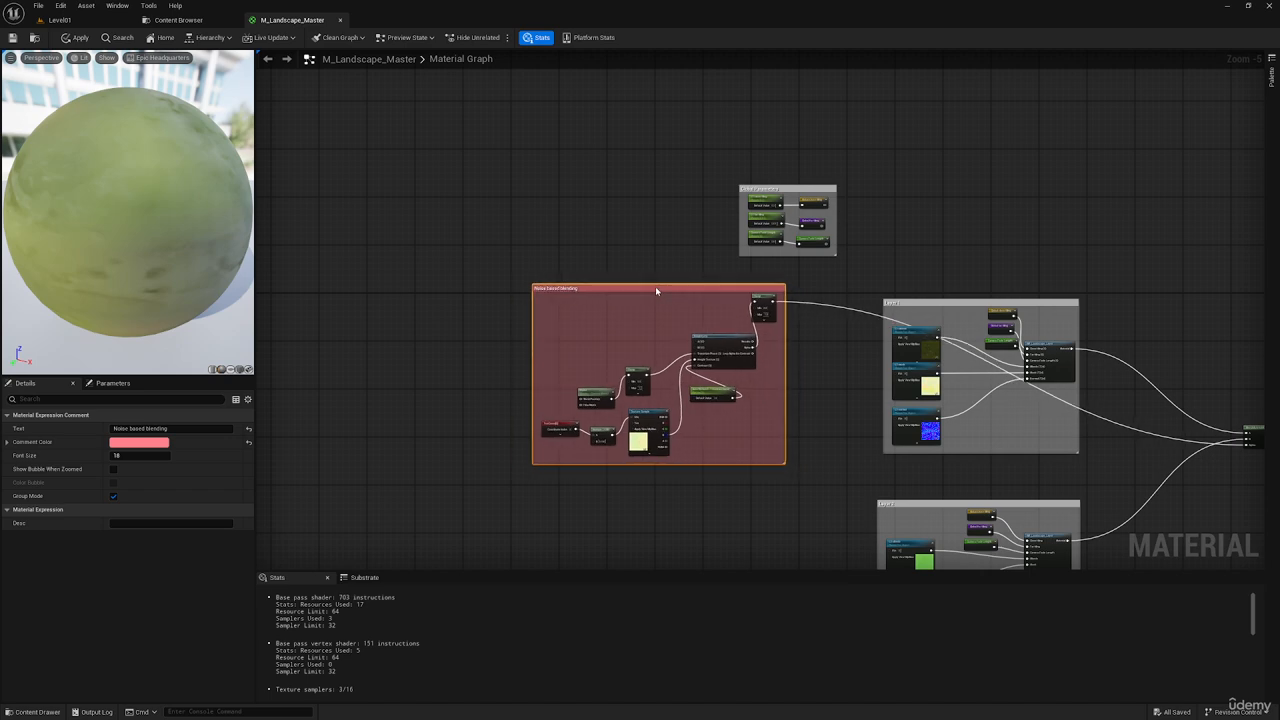
Step: Widen the Noise based blending comment toward Layer 1 to make room after the final Clamp node
scroll(555, 238, "up", 5)
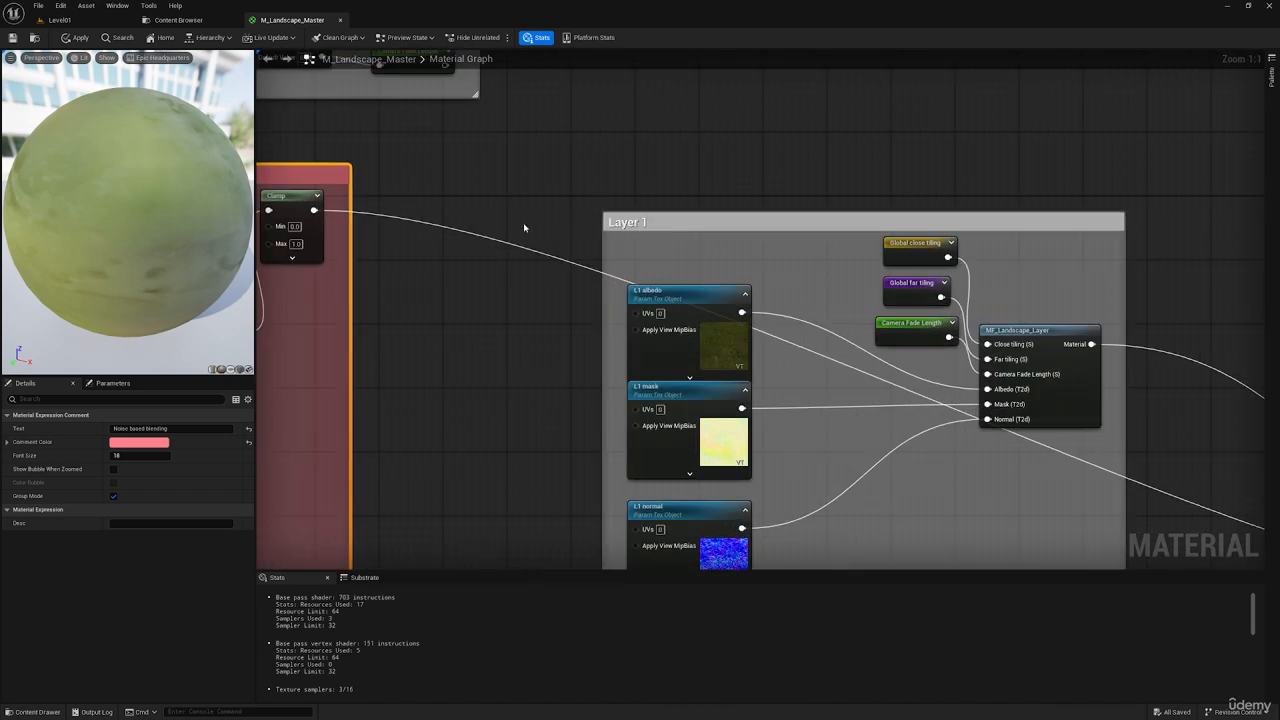
scroll(524, 228, "down", 4)
scroll(677, 357, "up", 4)
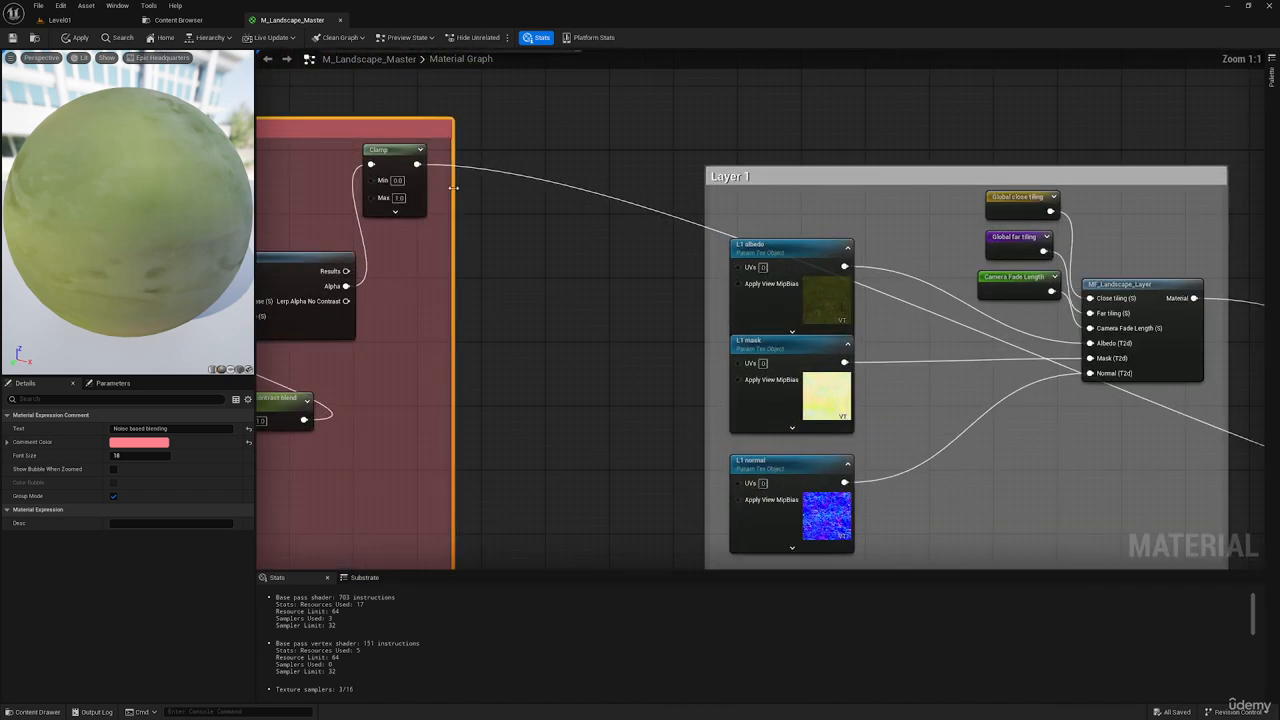
right_click_drag(453, 187, 734, 219)
left_click_drag(699, 244, 873, 244)
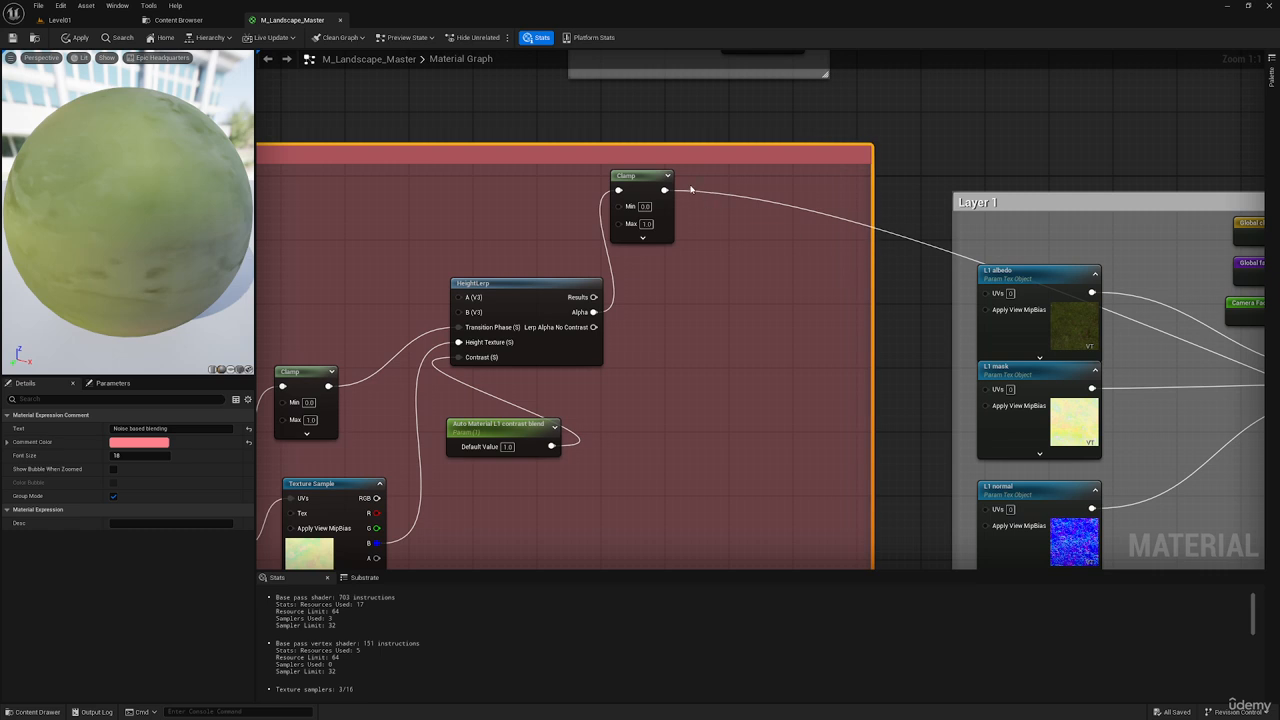
Step: Add a named reroute declaration called "Noise based blend" from the final Clamp node's output
left_click_drag(664, 190, 703, 216)
type("name")
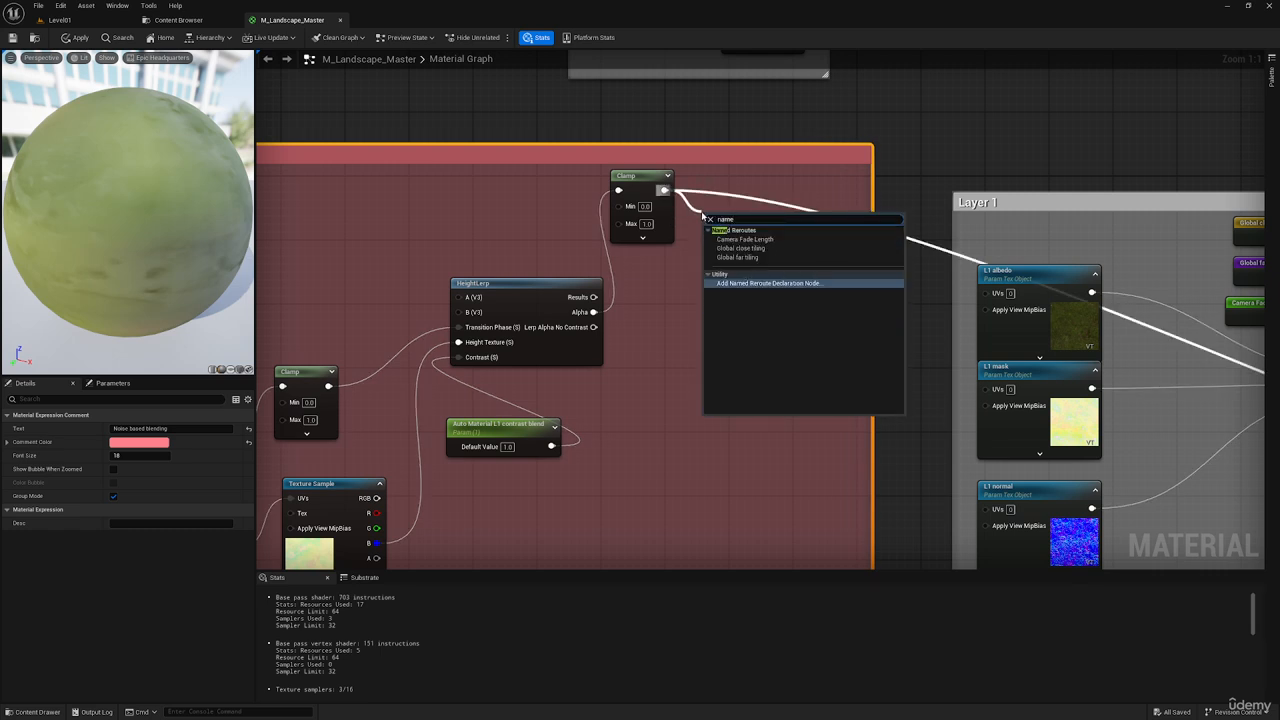
key("Return")
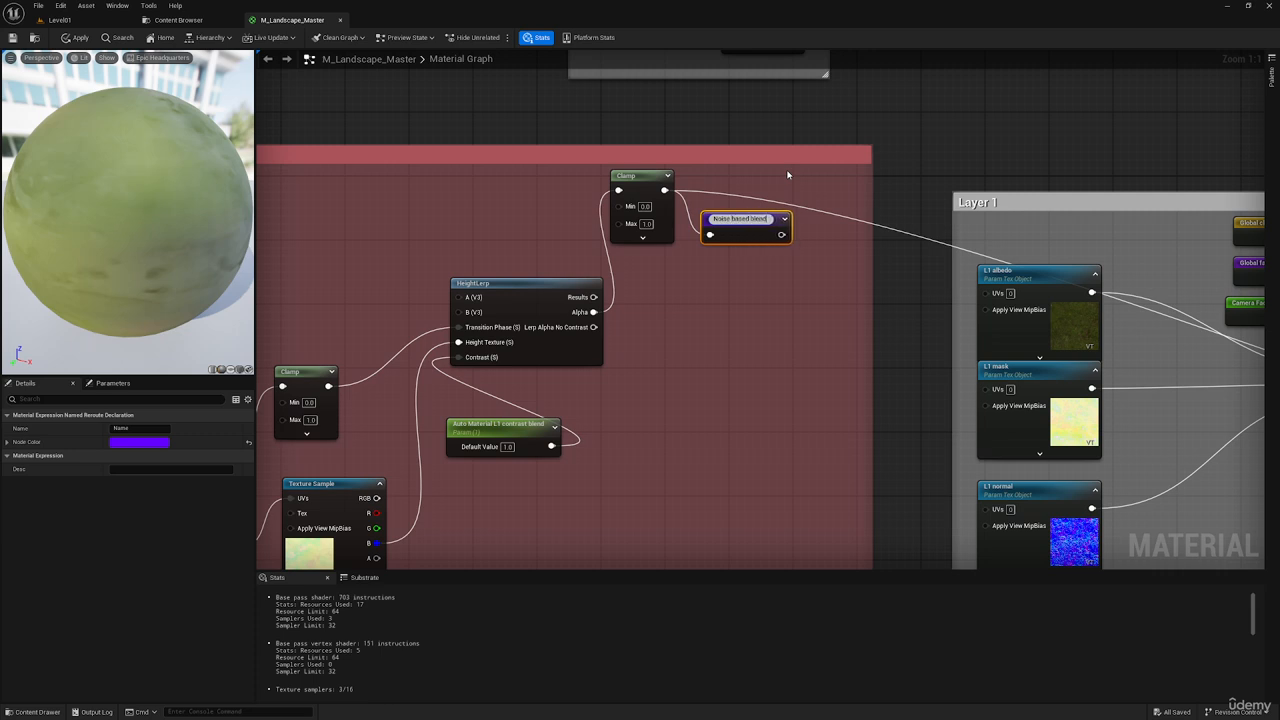
key("Return")
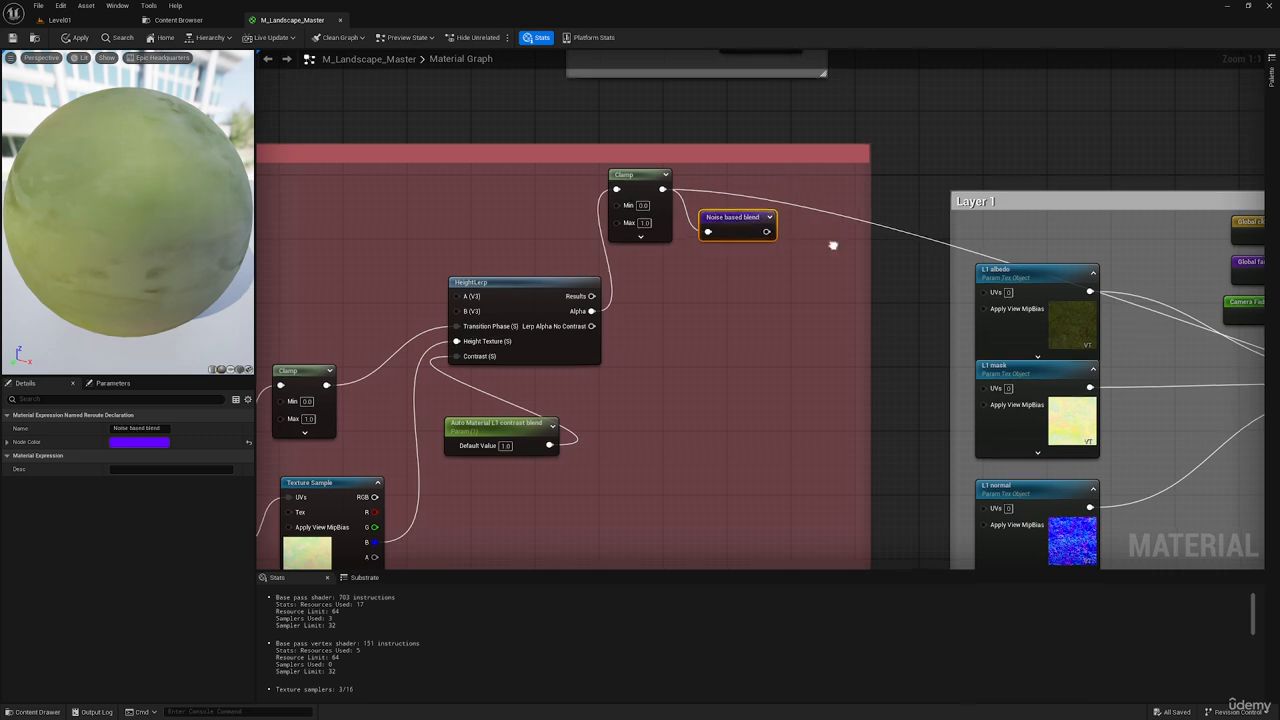
Step: Place a Noise based blend reroute below BlendMaterialAttributes and connect it to the Alpha input
scroll(831, 243, "down", 4)
scroll(778, 342, "up", 4)
right_click(745, 367)
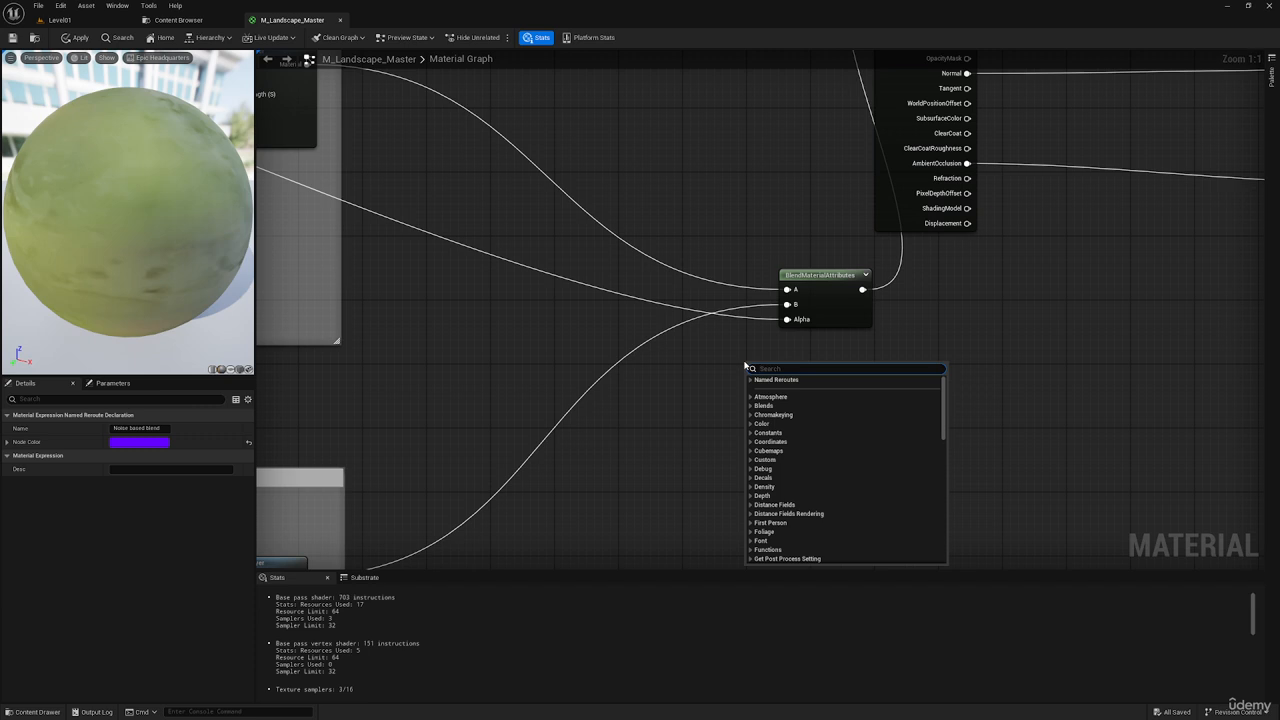
type("noise")
key("Up")
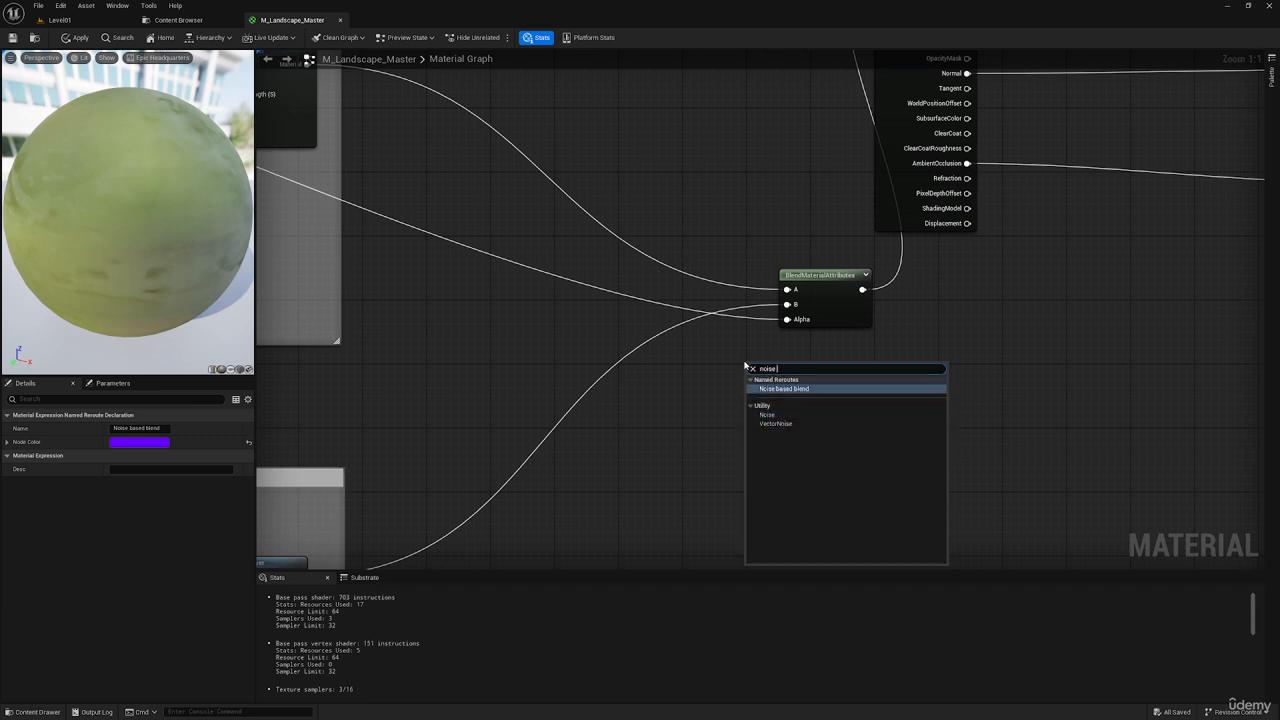
key("Return")
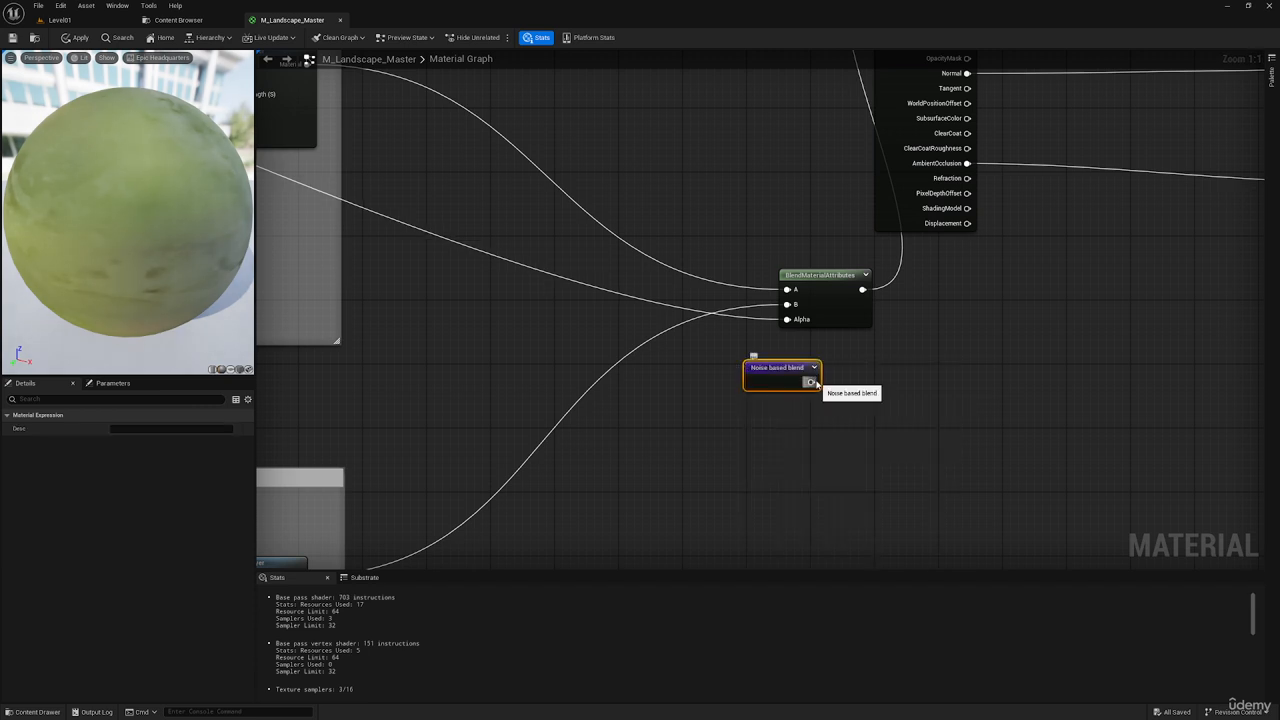
left_click_drag(816, 384, 786, 319)
left_click_drag(785, 368, 731, 364)
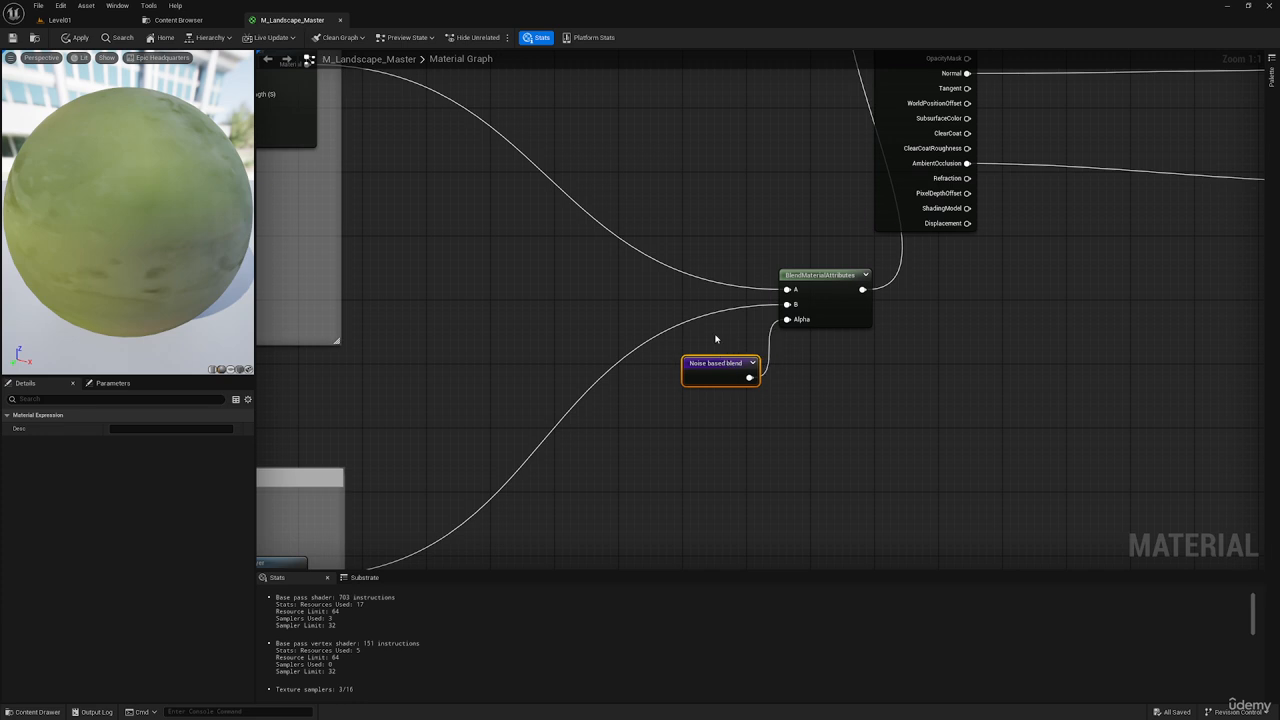
Step: Move the Global Parameters comment above the left end of the Noise based blending comment and apply the material changes
scroll(722, 318, "down", 8)
scroll(436, 234, "up", 3)
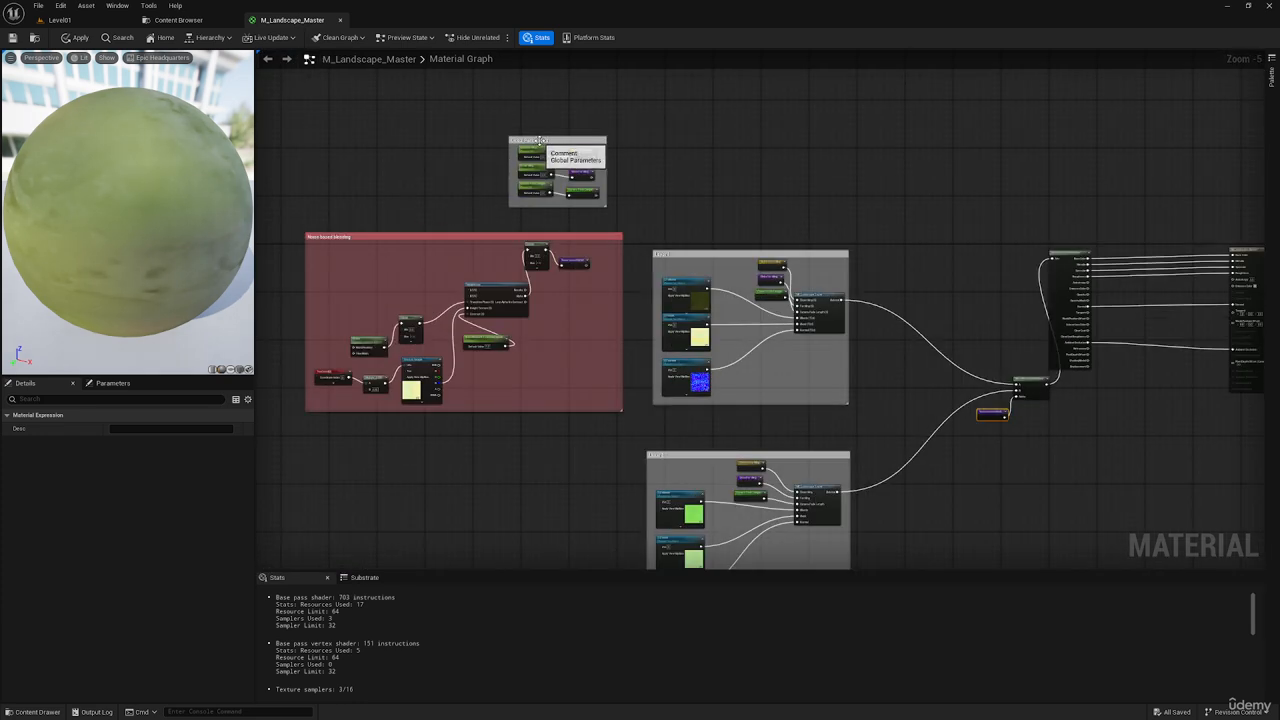
left_click_drag(539, 141, 338, 152)
right_click_drag(564, 347, 423, 209)
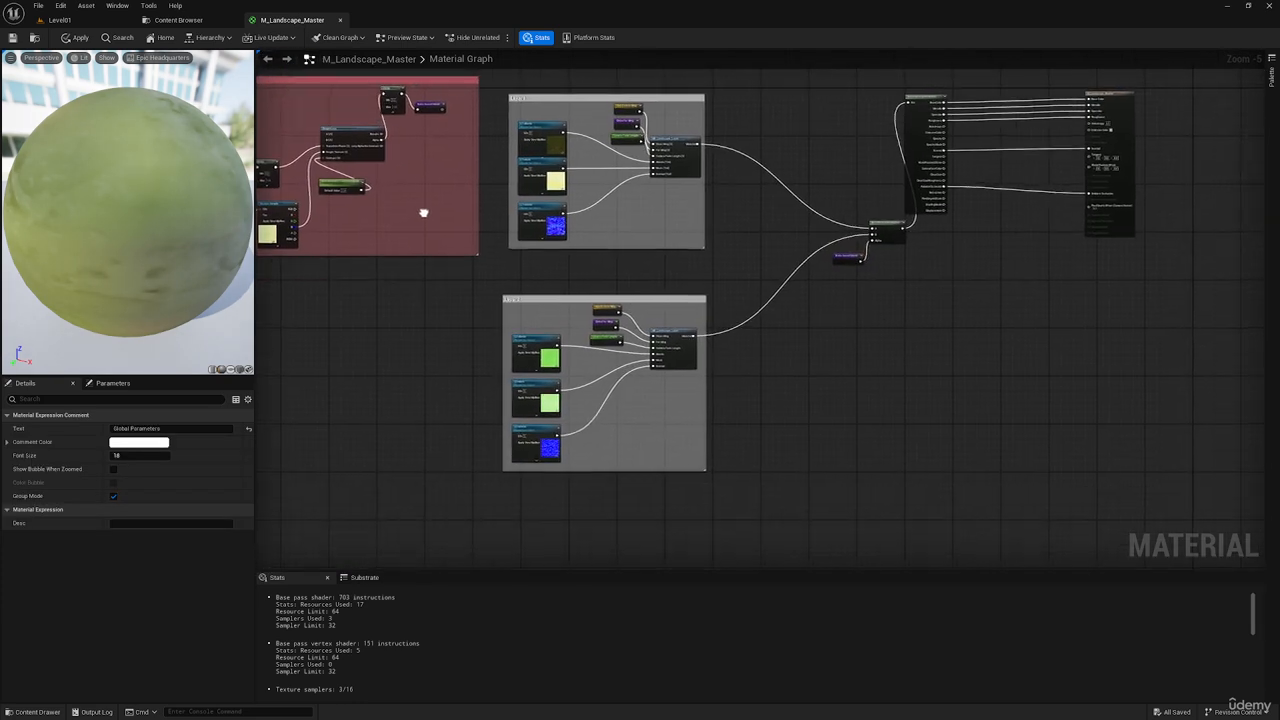
scroll(604, 227, "up", 1)
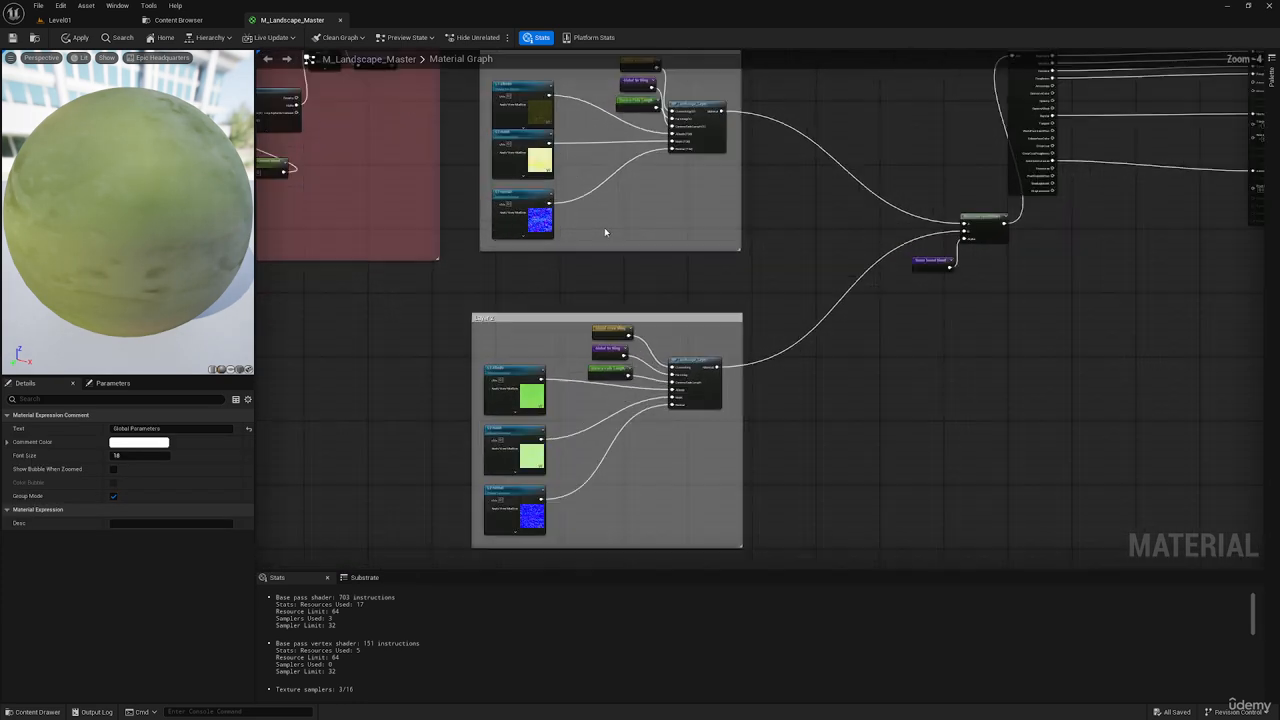
left_click(76, 40)
Step: Duplicate Layer 2's three global reroutes and MF_Landscape_Layer node into the empty space below the Layer 2 comment
right_click_drag(784, 346, 789, 116)
left_click(685, 146)
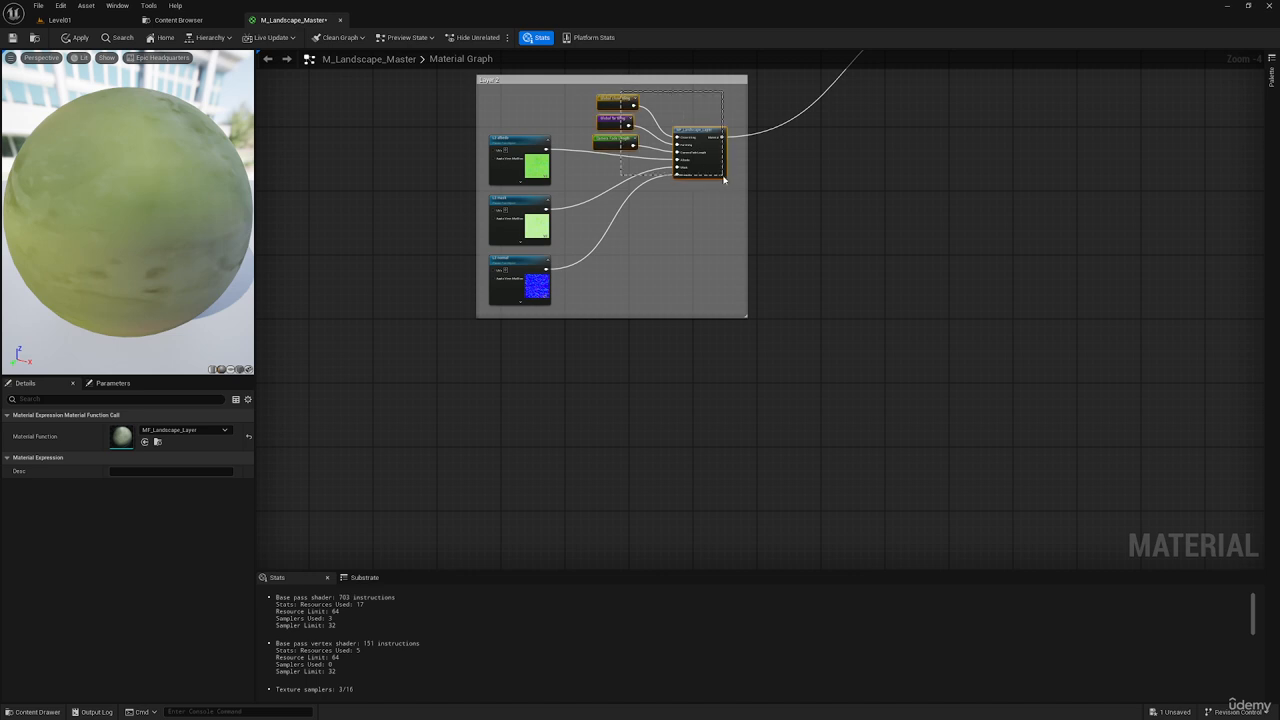
left_click_drag(724, 178, 725, 180)
key("ctrl+c")
right_click_drag(719, 283, 678, 114)
left_click(604, 236)
key("ctrl+v")
scroll(626, 222, "up", 4)
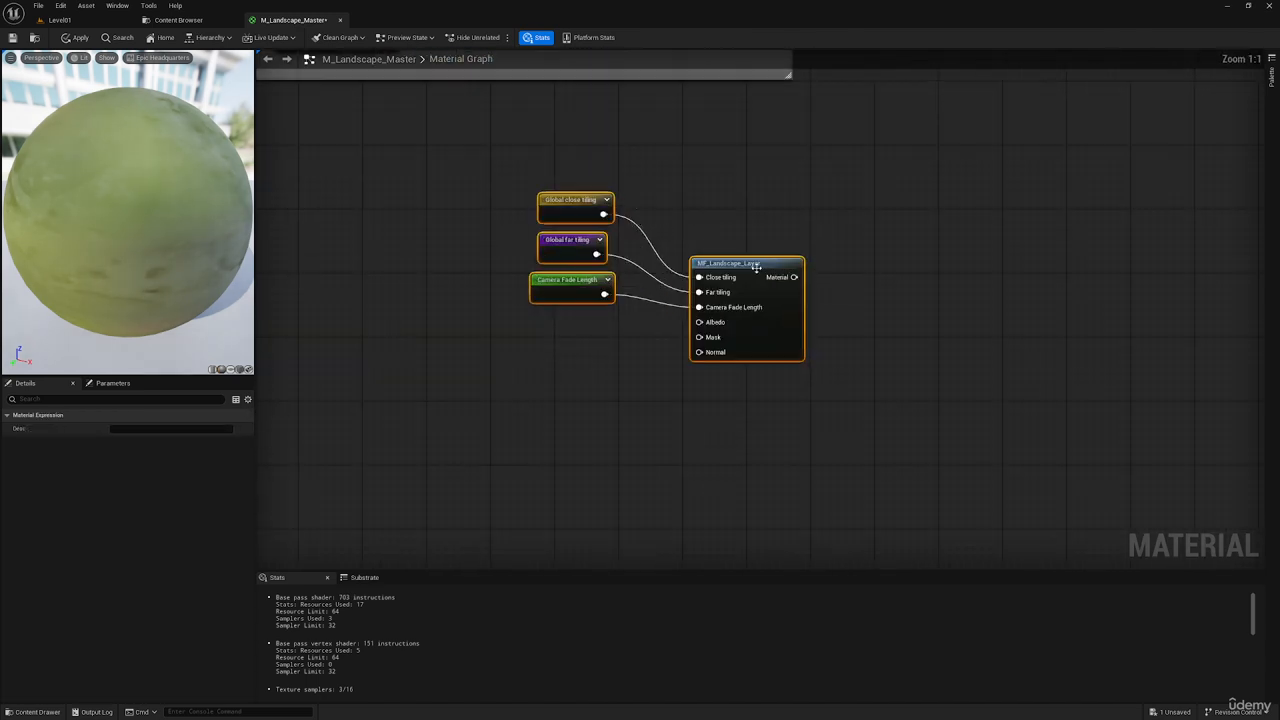
left_click_drag(755, 266, 729, 272)
Step: Browse the Forest_Floor, Lichened_Rock, Mossy_Rock, Rocky_Cliff and Rocky_Ground texture folders to choose a texture set for the third layer
right_click_drag(657, 177, 654, 251)
key("ctrl+space")
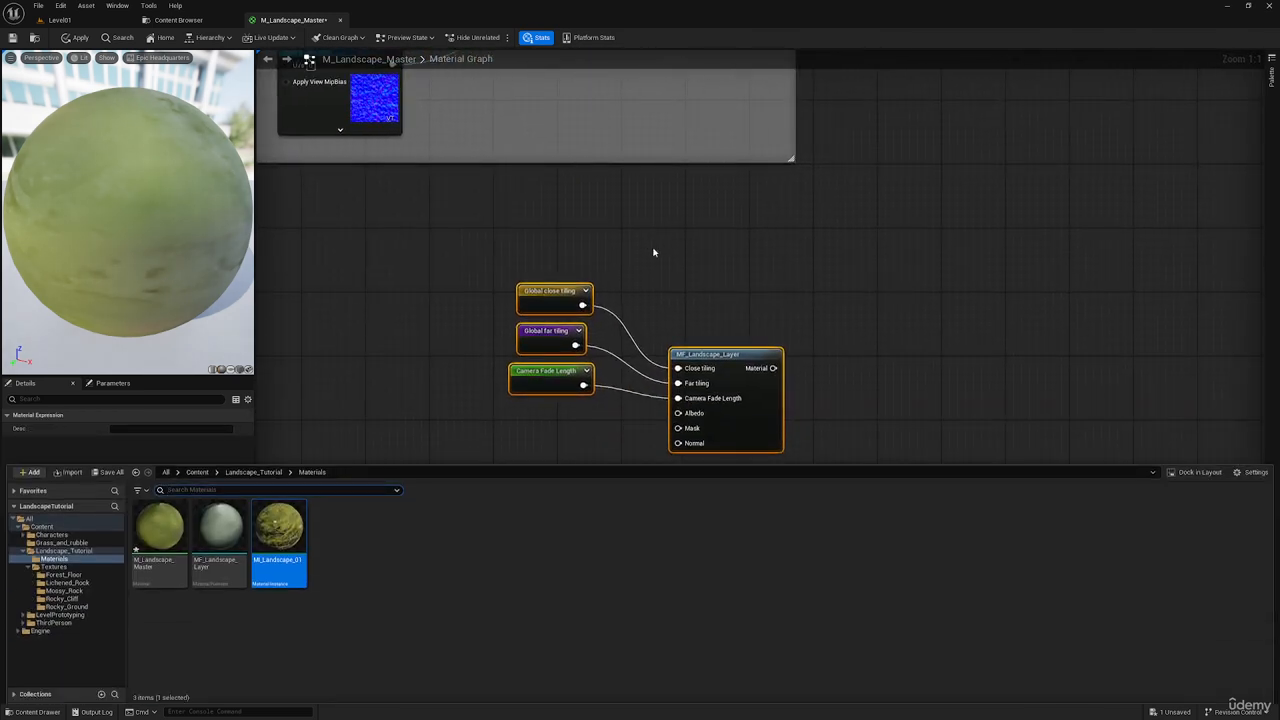
left_click(61, 576)
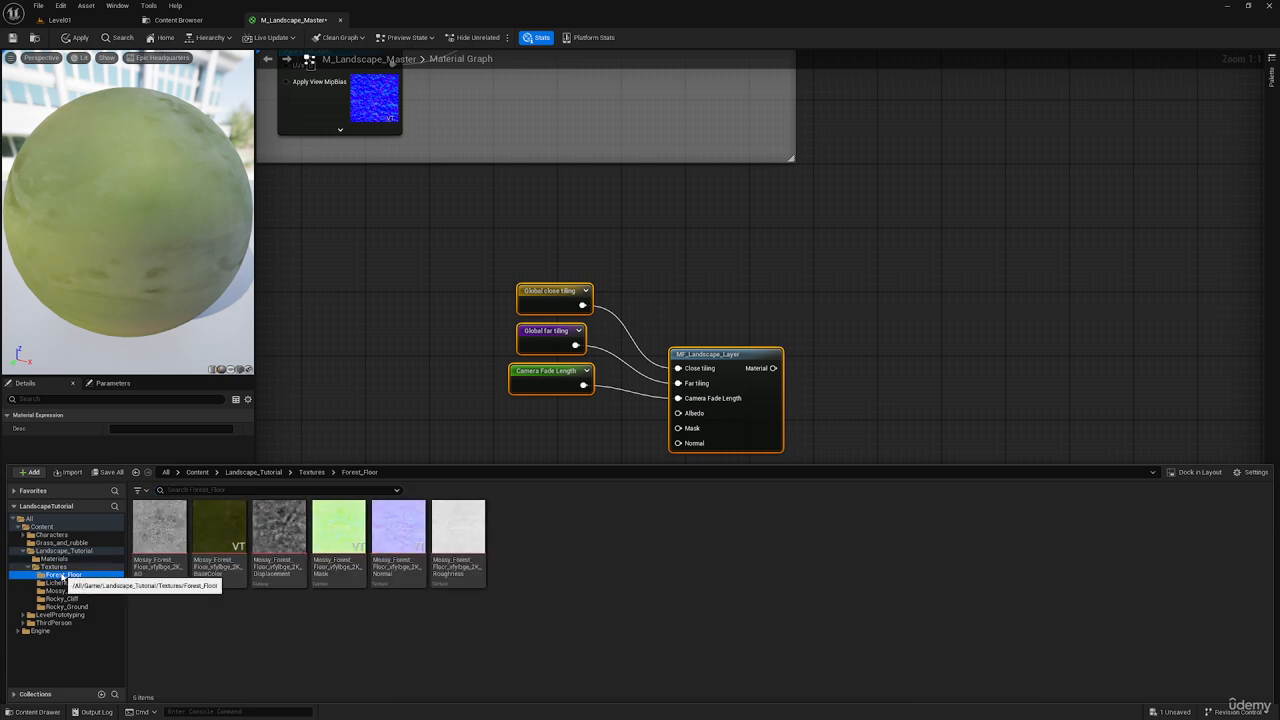
left_click(66, 583)
left_click(74, 592)
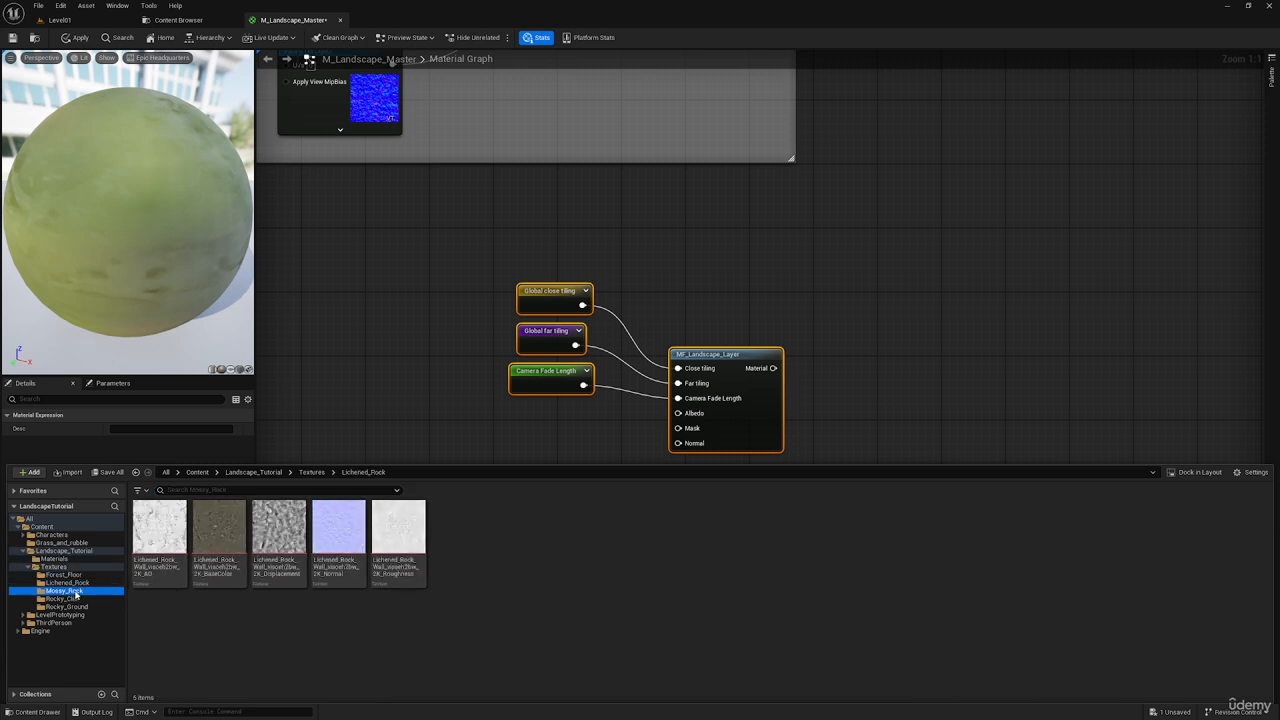
left_click(70, 599)
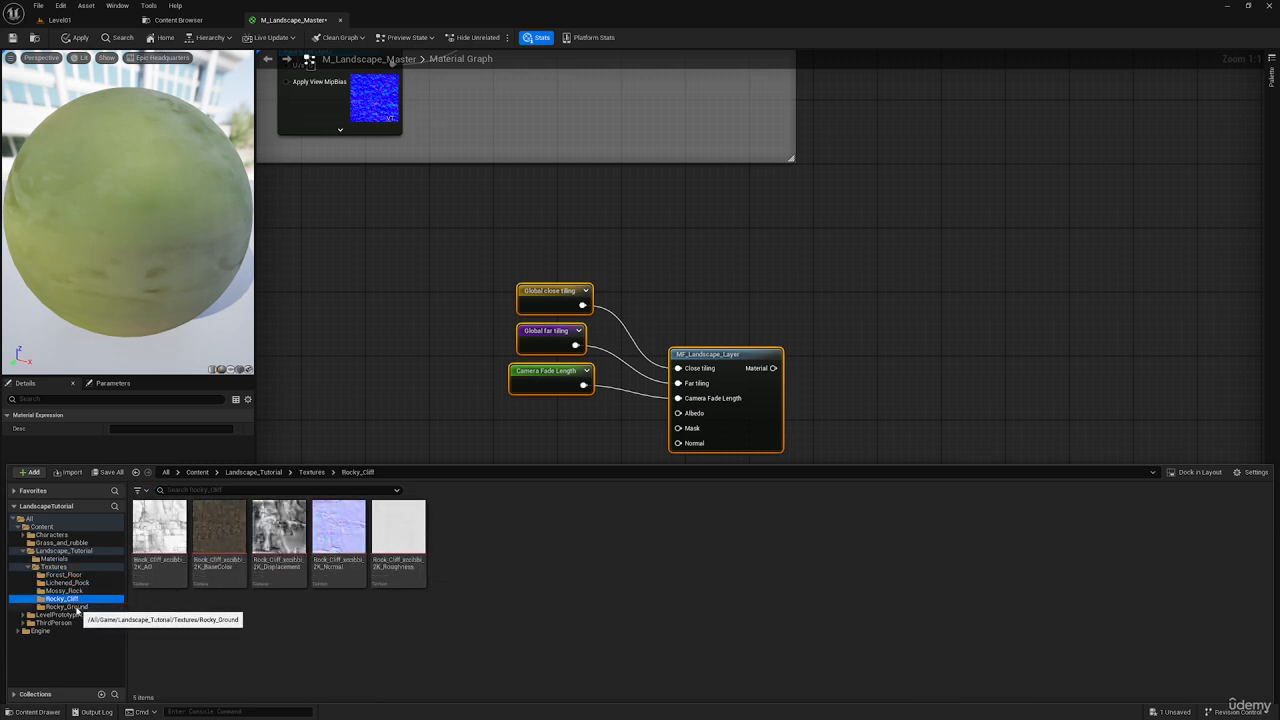
left_click(77, 608)
left_click(76, 600)
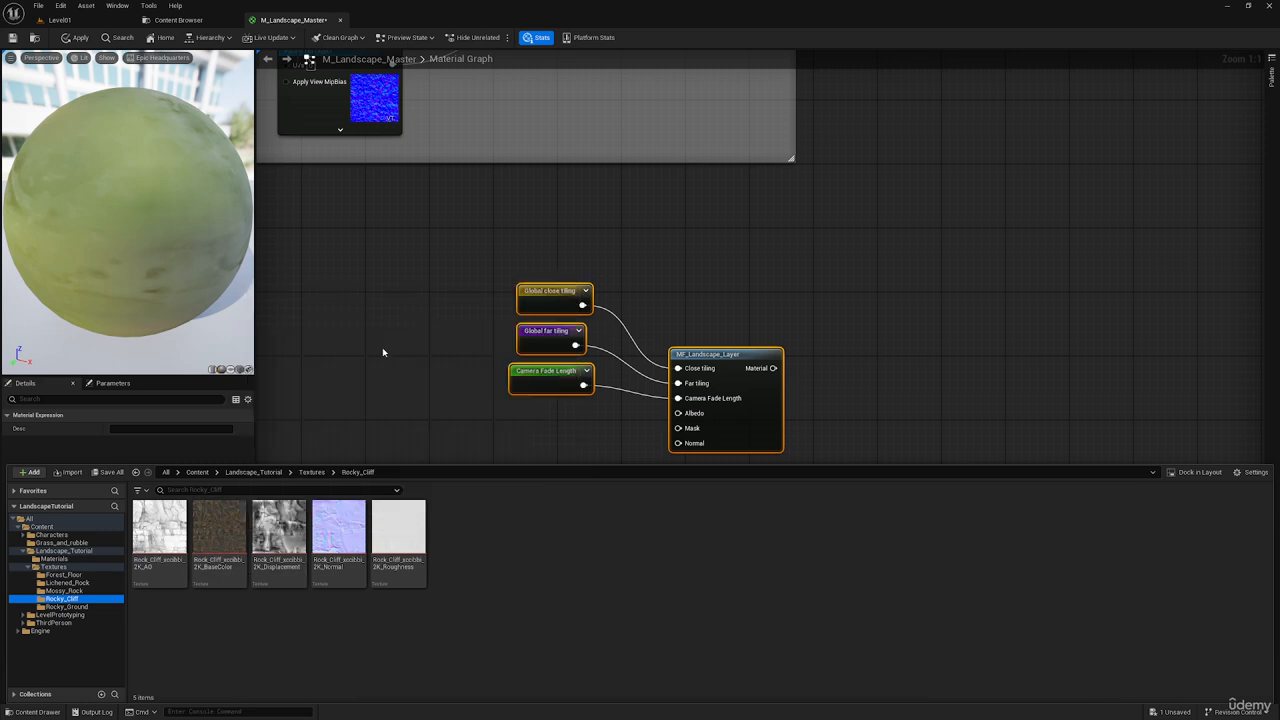
Step: Open the TG_RGB_Merge texture graph from the Mossy_Rock folder in the Texture Graph Exporter
right_click_drag(382, 351, 509, 263)
key("ctrl+space")
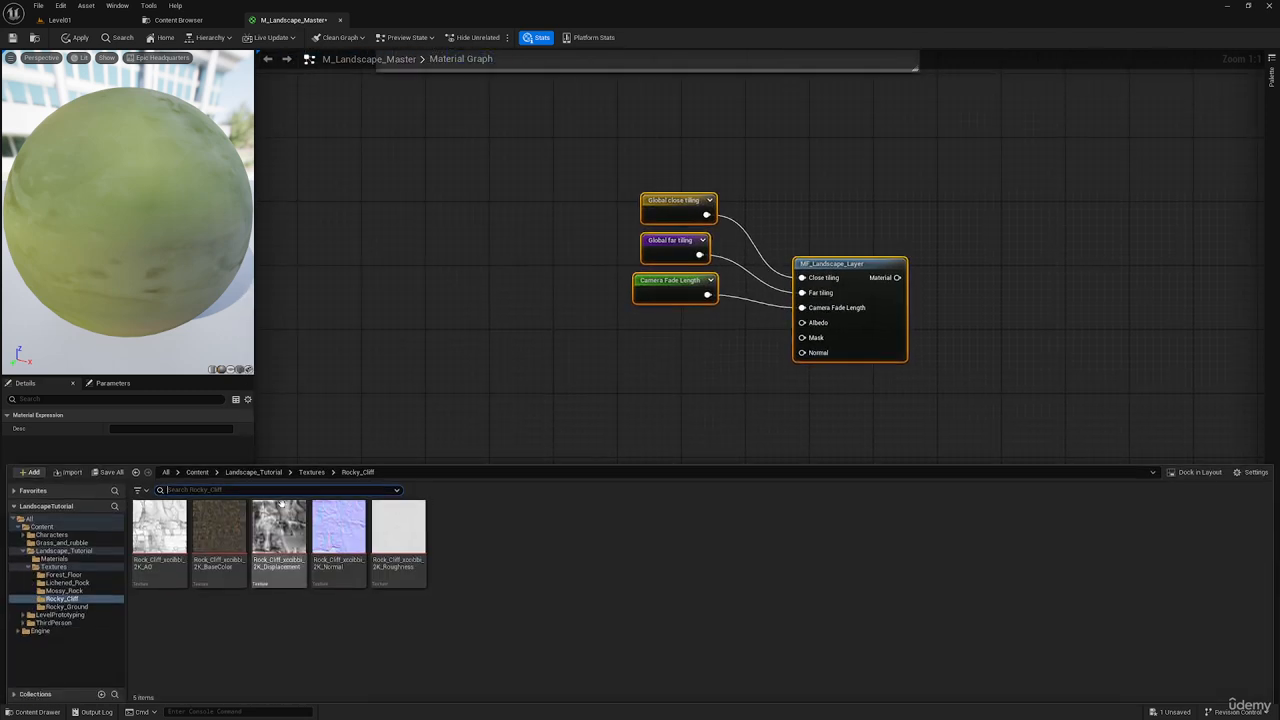
left_click(64, 590)
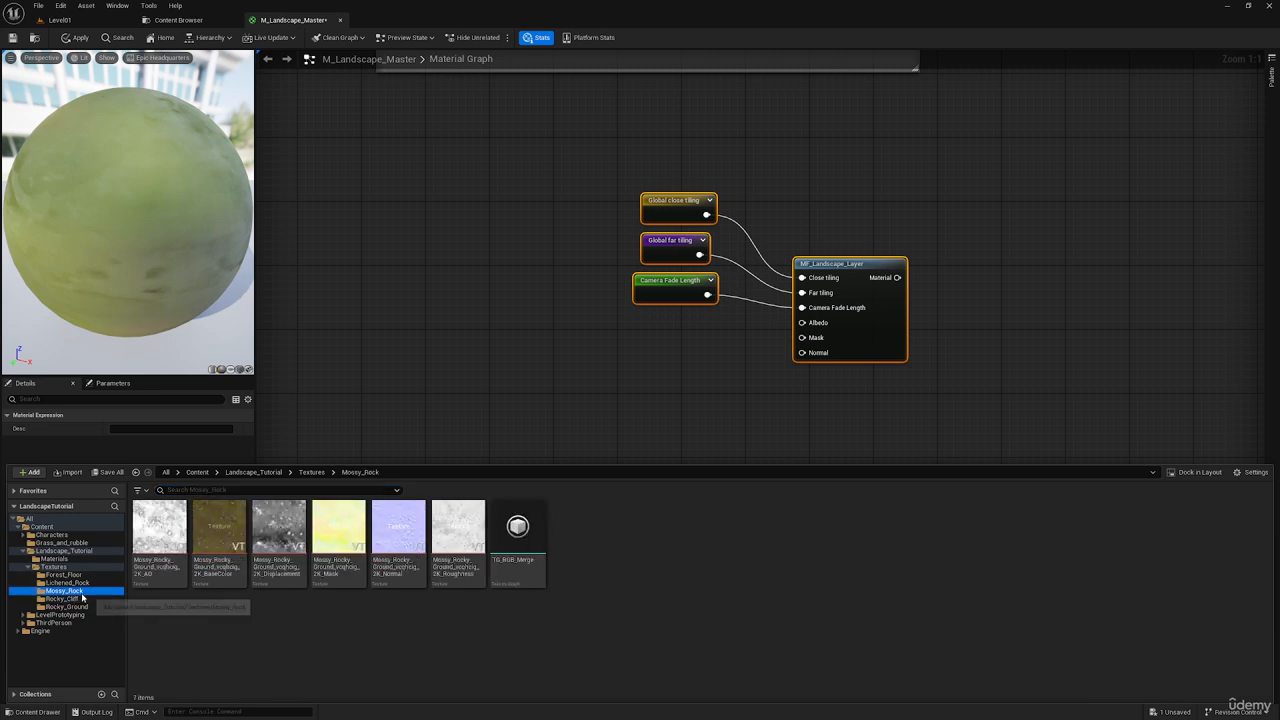
right_click(493, 546)
left_click(580, 289)
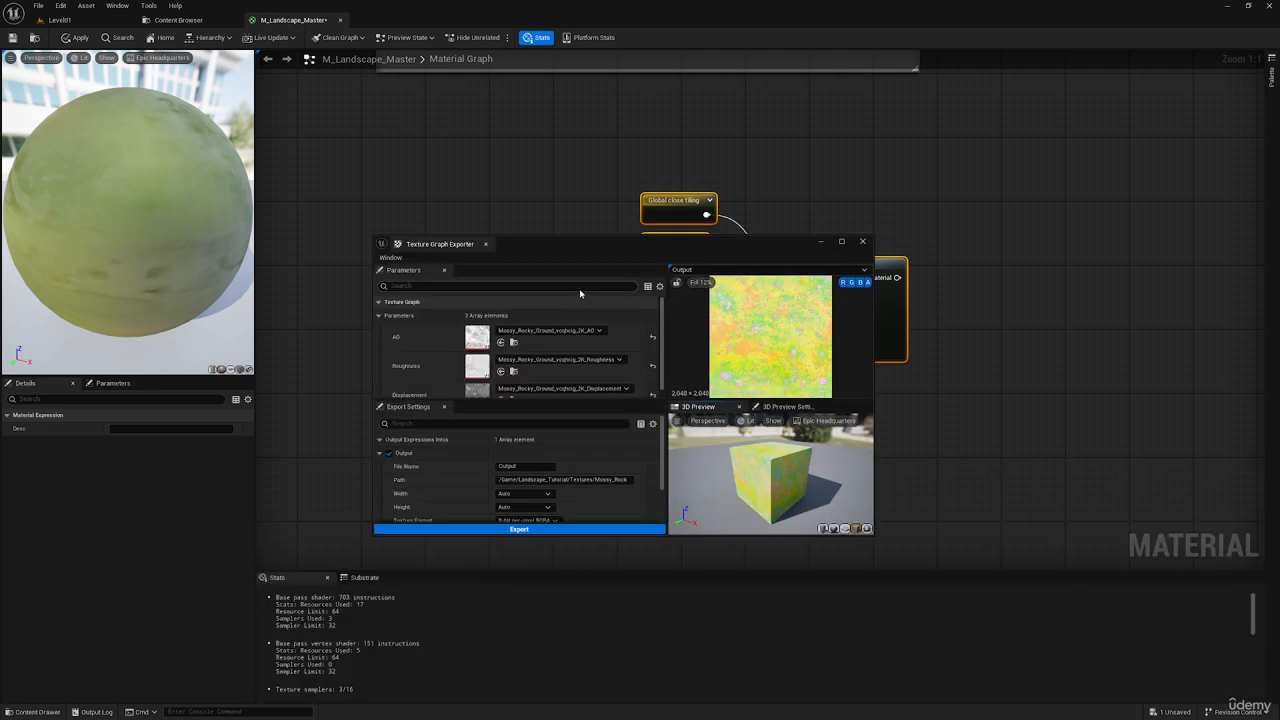
Step: Assign the Rocky_Cliff folder's Displacement texture to the exporter's Displacement parameter
key("ctrl+space")
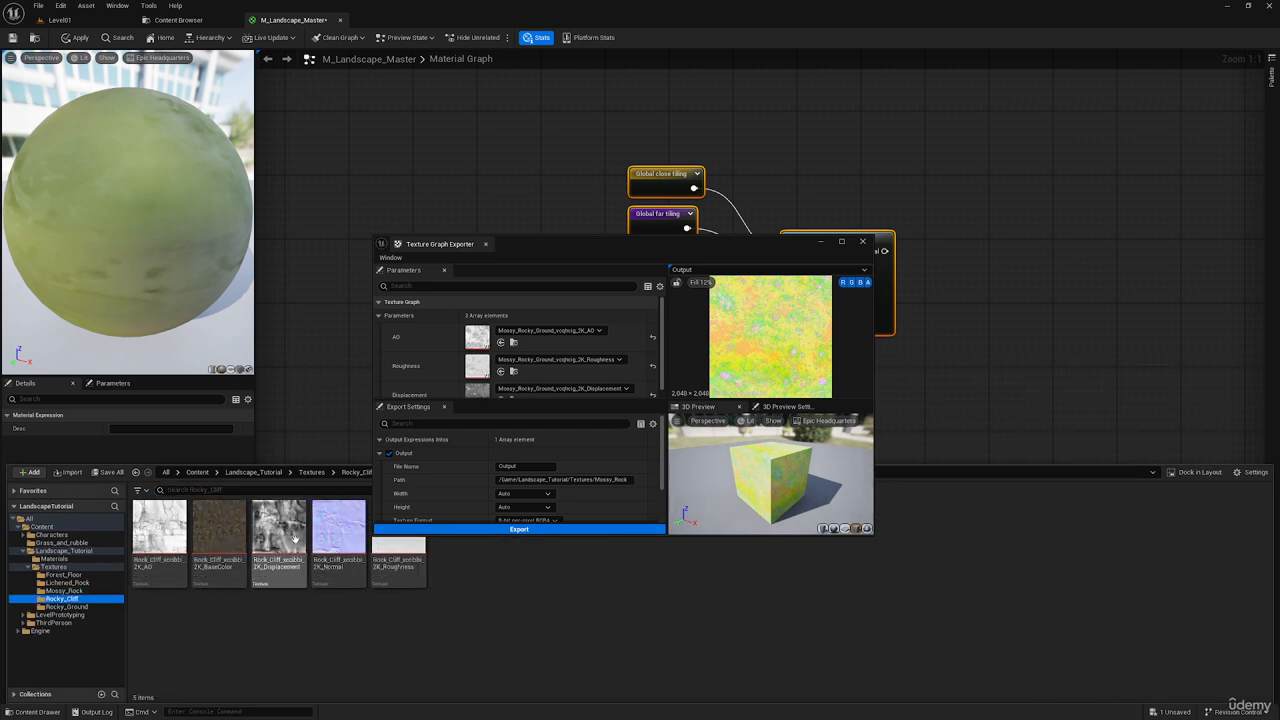
left_click(279, 528)
scroll(490, 383, "down", 1)
left_click(501, 388)
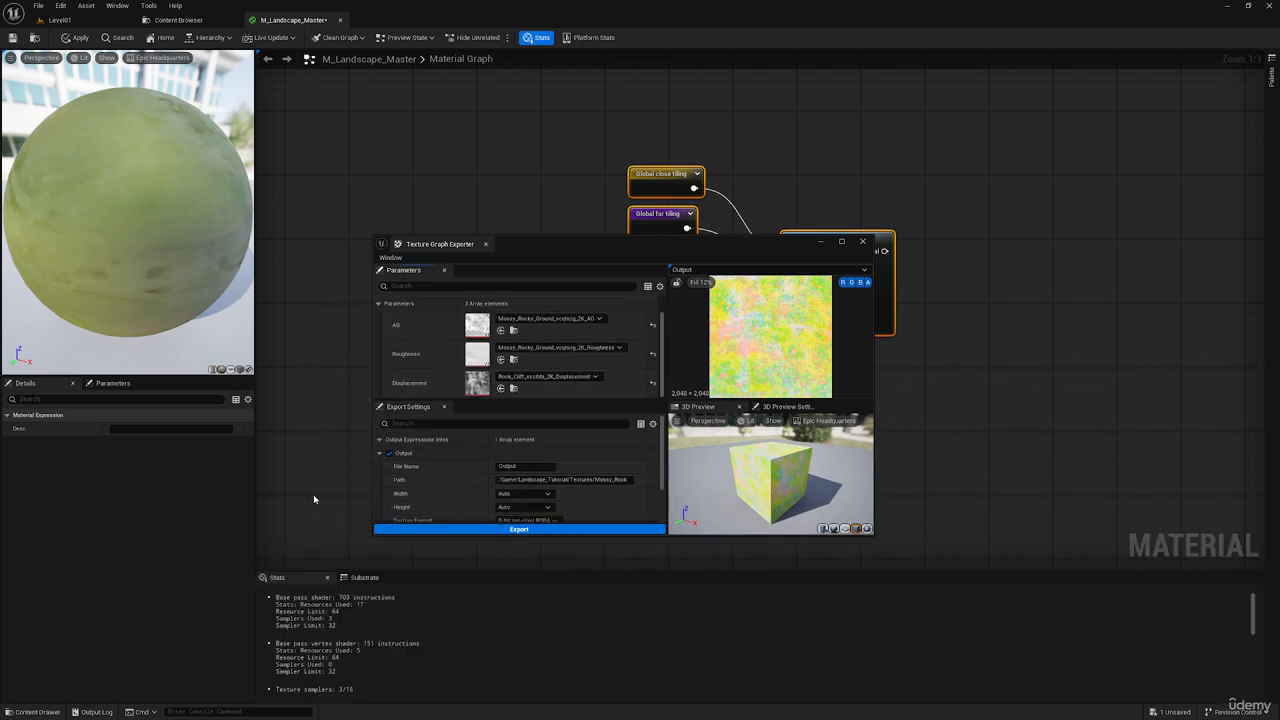
Step: Assign the Rocky_Cliff folder's Roughness texture to the exporter's Roughness parameter
right_click_drag(313, 494, 305, 470)
key("ctrl+space")
left_click(383, 562)
left_click(501, 358)
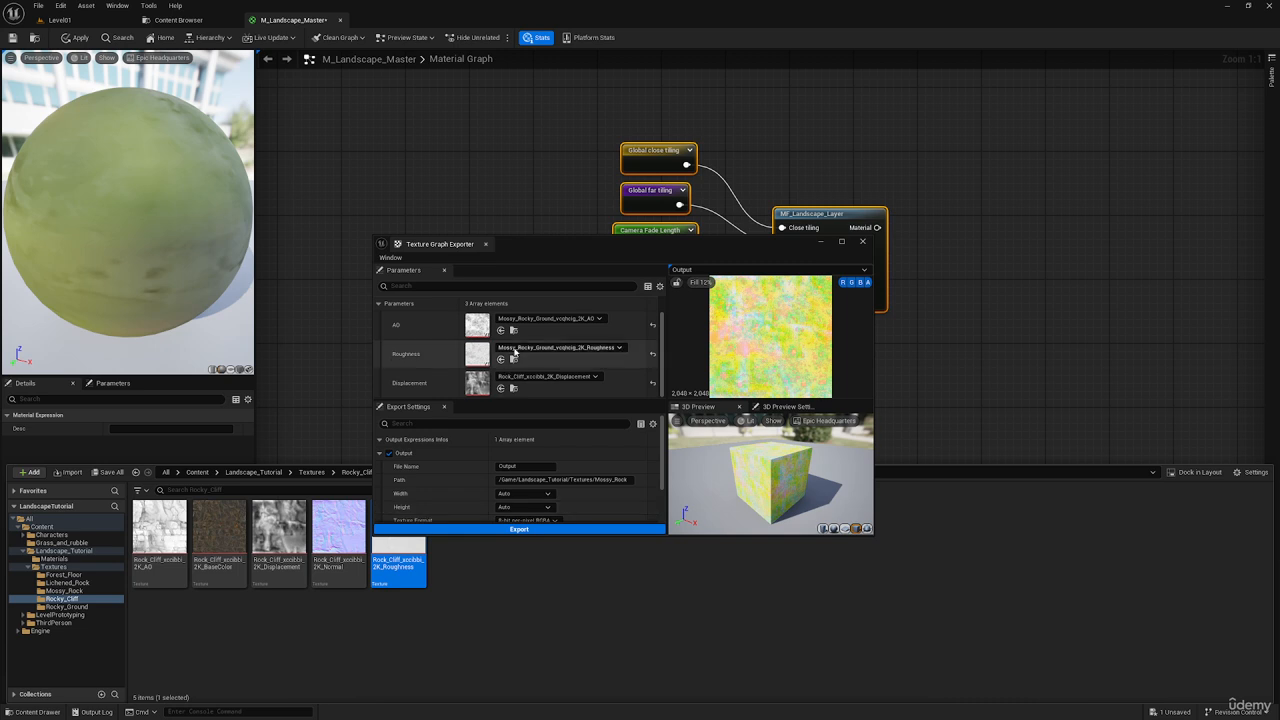
Step: Assign the Rocky_Cliff folder's AO texture to the exporter's AO parameter
right_click_drag(357, 357, 326, 342)
key("ctrl+space")
left_click(159, 530)
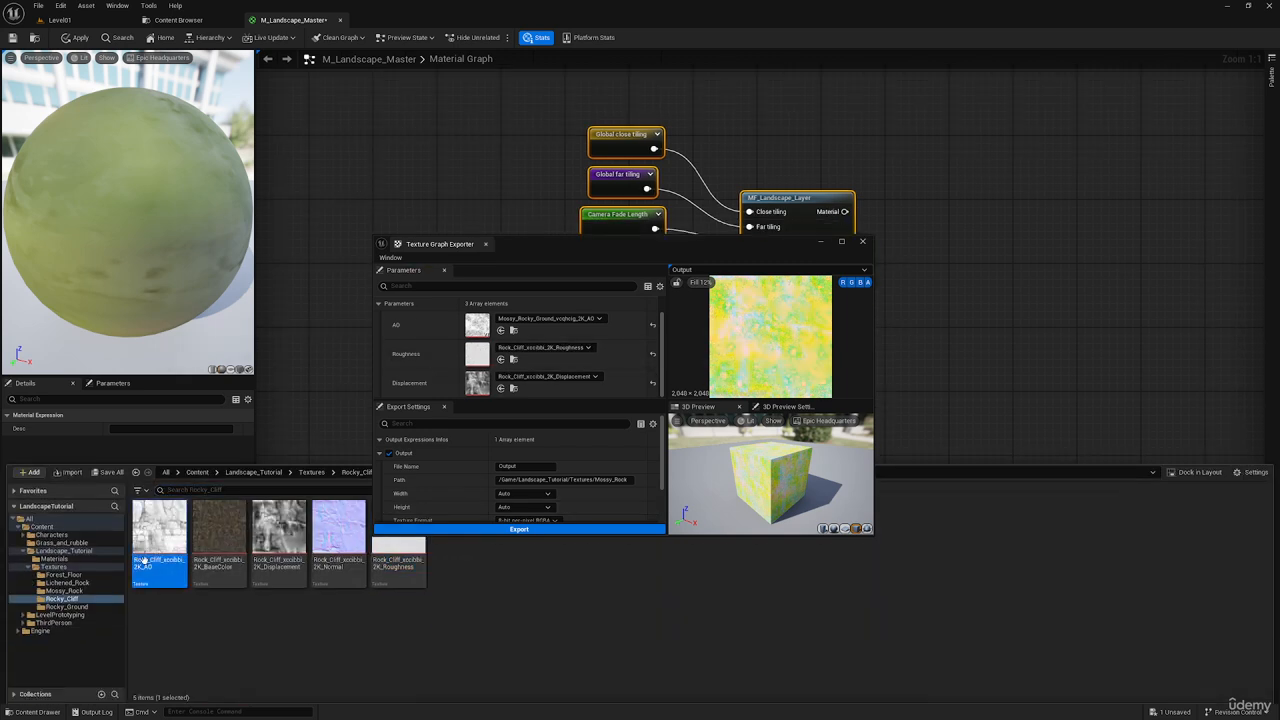
left_click(501, 330)
Step: Export the merged texture as Output and open the Mossy_Rock folder that contains it
scroll(520, 470, "down", 1)
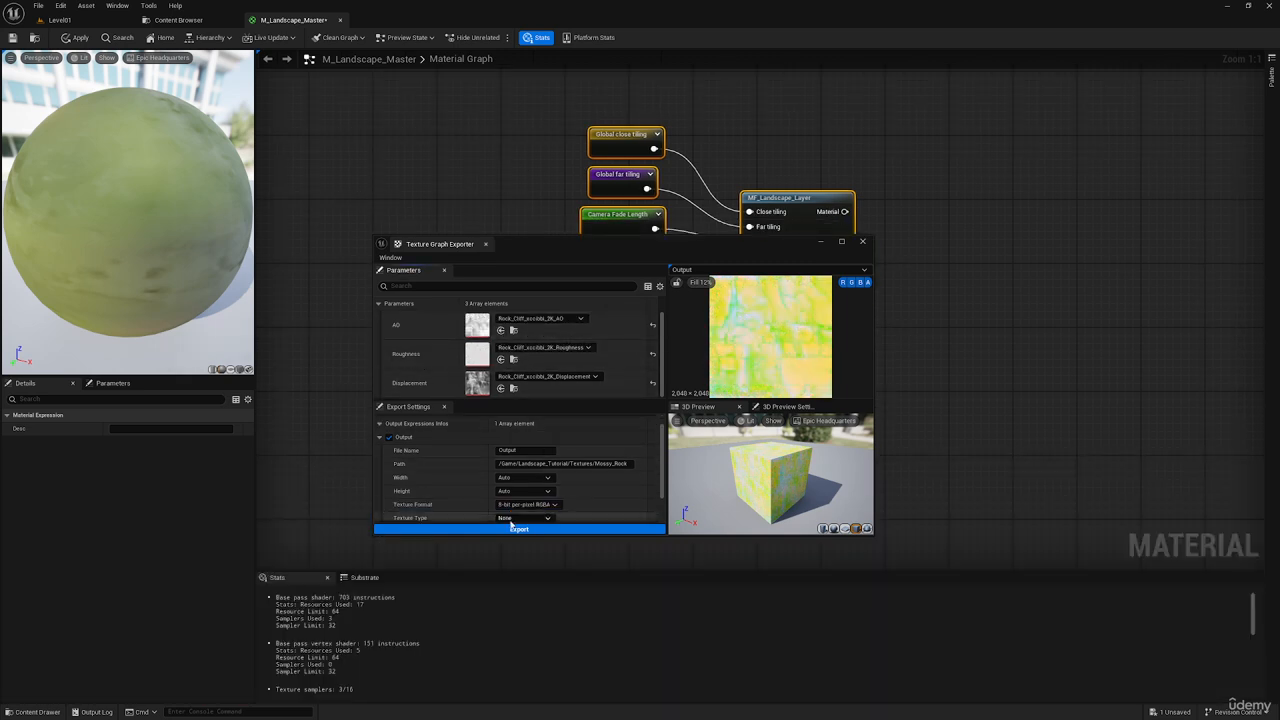
key("ctrl+space")
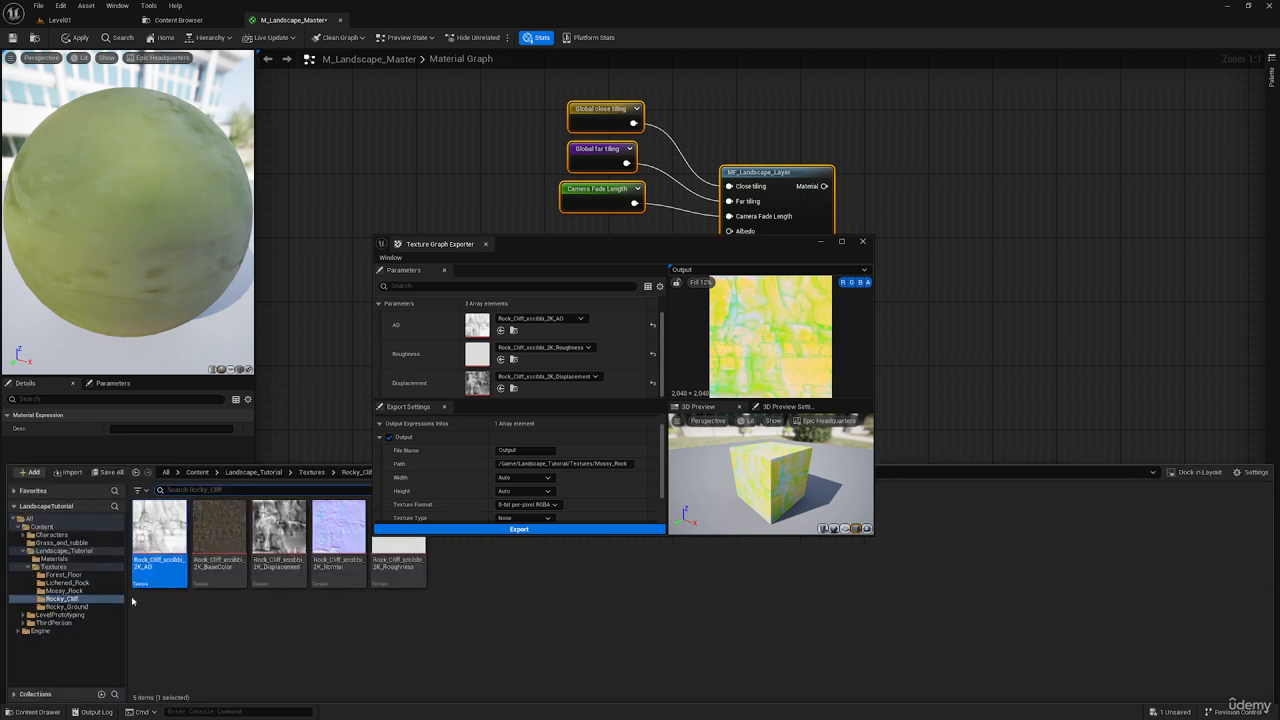
left_click(80, 591)
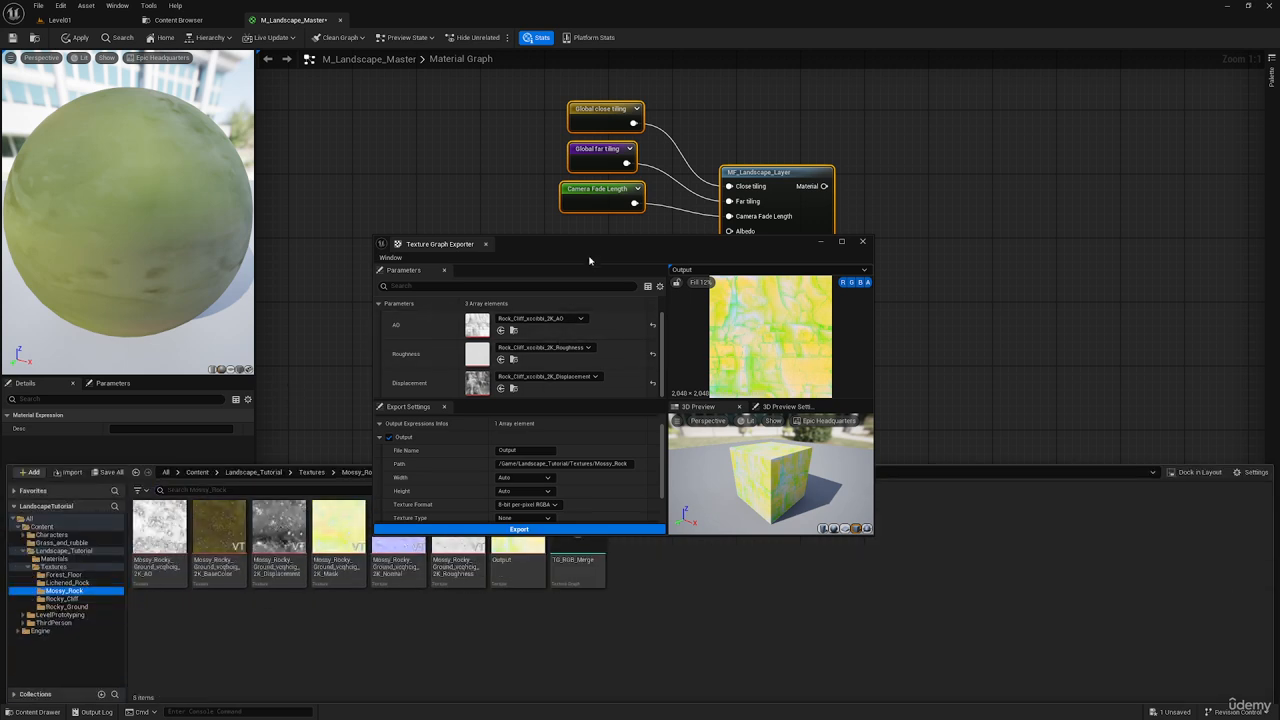
Step: Set the exporter window aside and move the Output texture from Mossy_Rock into the Rocky_Cliff folder
left_click(944, 107)
left_click_drag(627, 247, 916, 100)
key("ctrl+space")
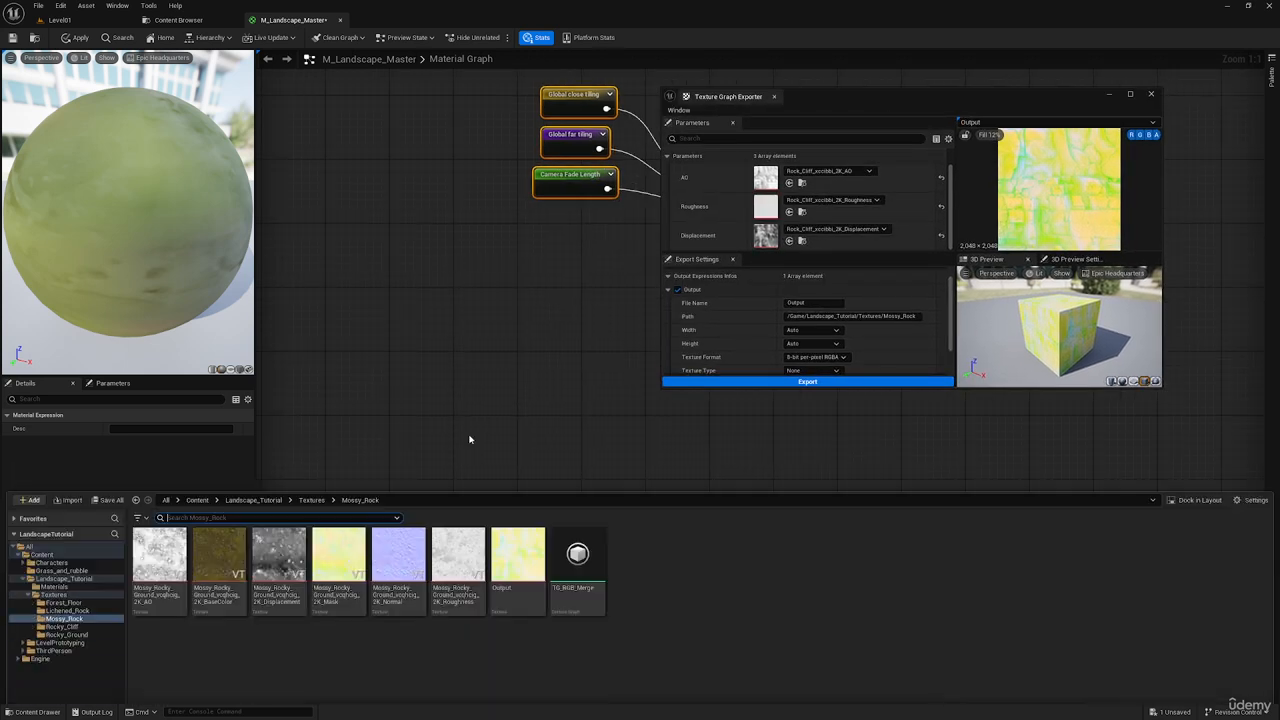
left_click(513, 537)
left_click_drag(513, 537, 80, 607)
left_click(82, 617)
left_click(63, 598)
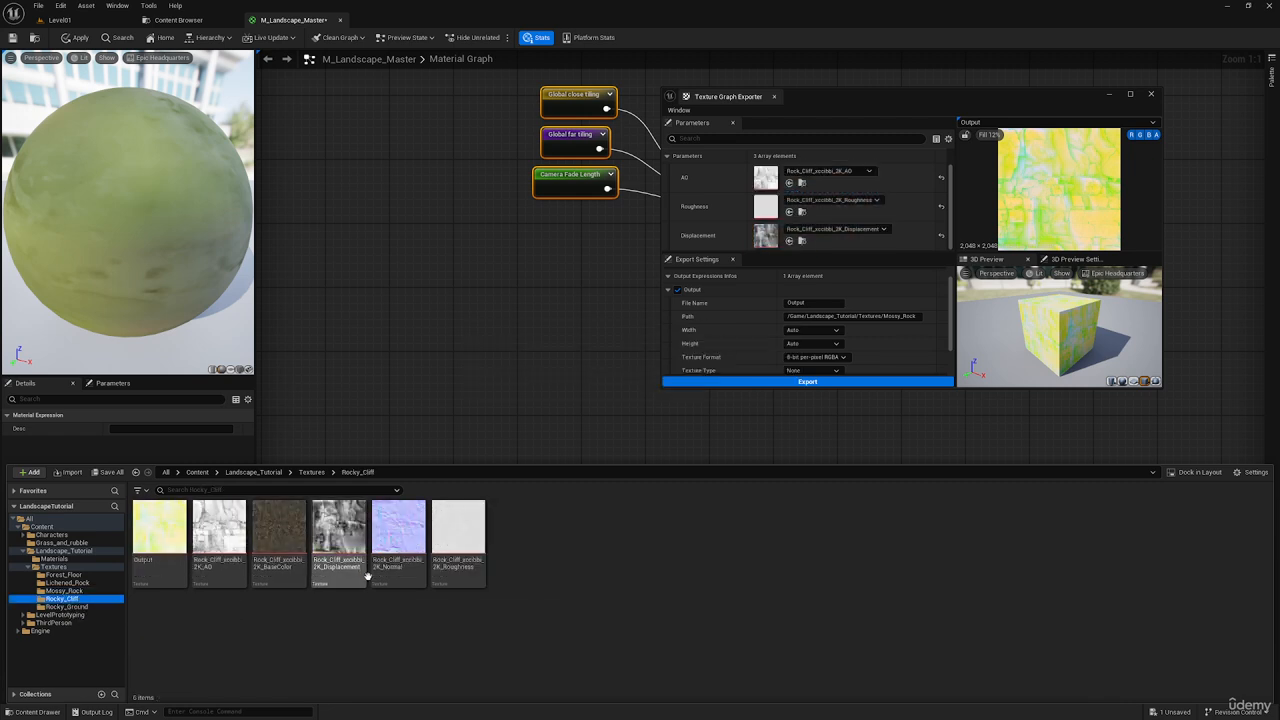
Step: Rename the Output texture as Rock_Cliff_xccibbi_2K_Mask, reusing the base color texture's name
left_click(279, 530)
key("F2")
left_click(160, 537)
key("F2")
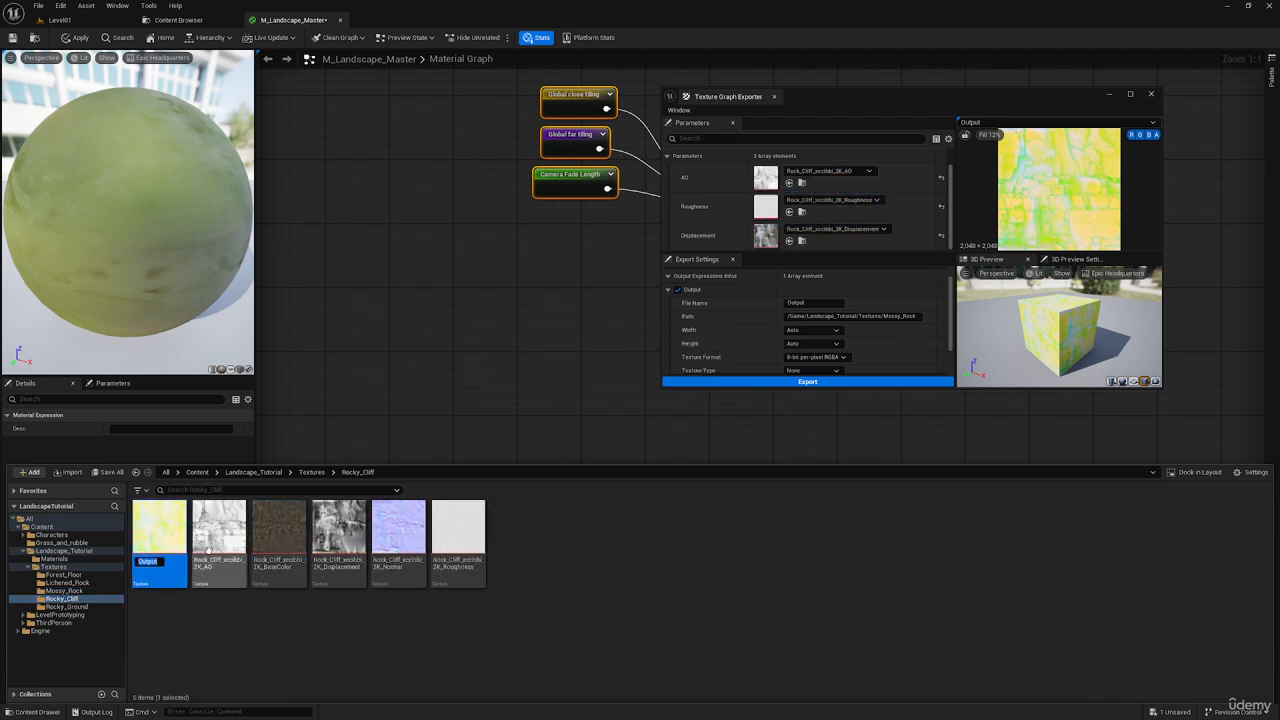
type("Rock_Cliff_xccibbi_2K_BaseColor")
key("BackSpace")
key("BackSpace")
type("Mask")
key("Return")
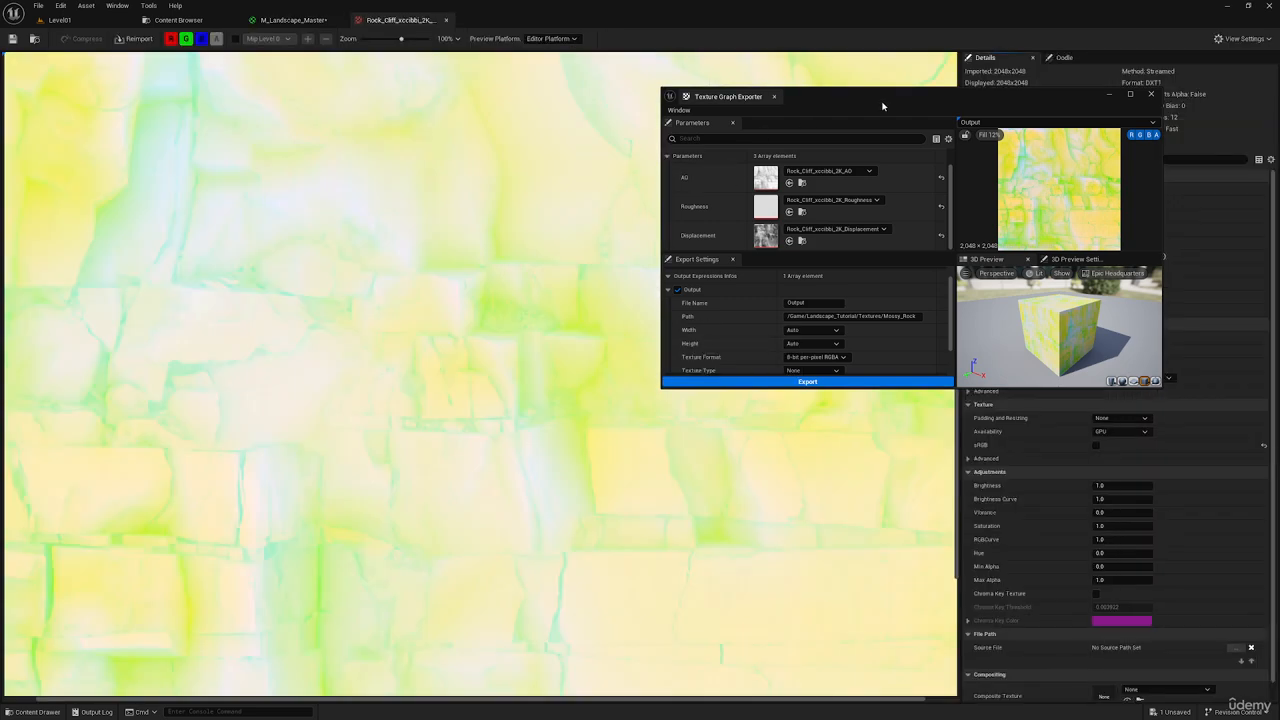
Step: Close the exporter, set the mask texture's compression to Masks (no sRGB), save it and close its editor
left_click_drag(883, 106, 659, 127)
left_click(549, 117)
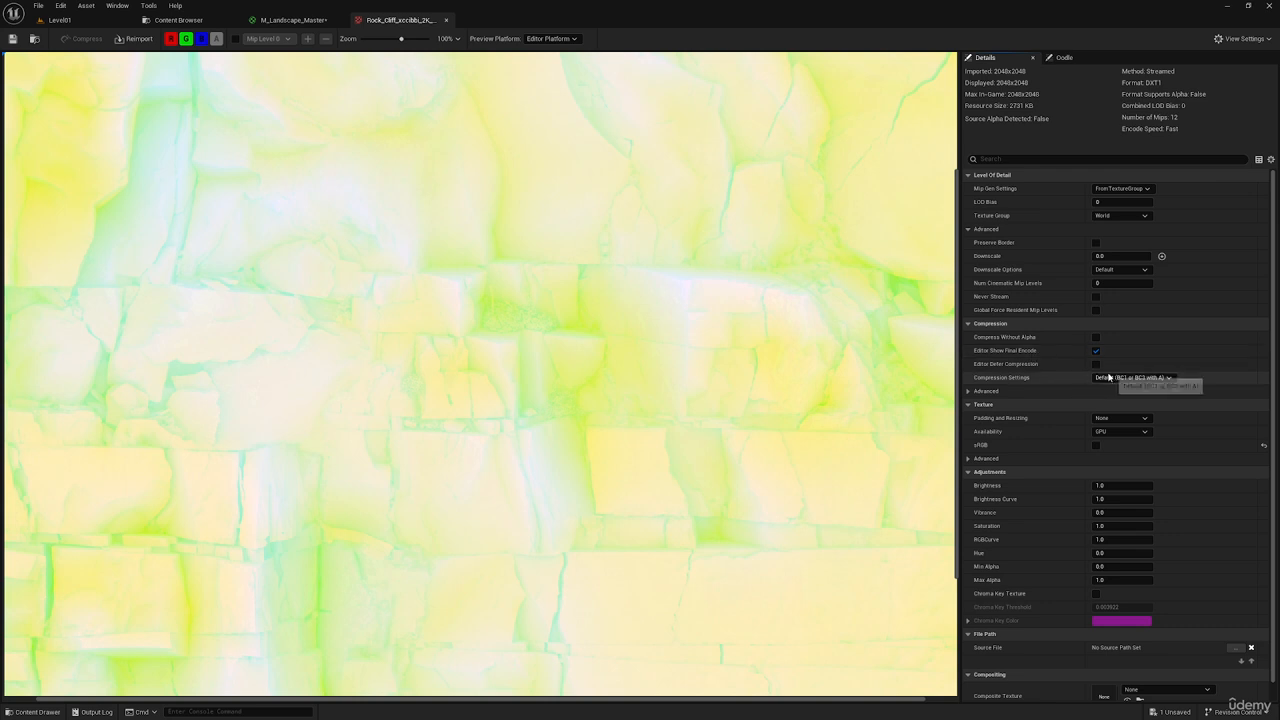
left_click(1108, 377)
left_click(1119, 407)
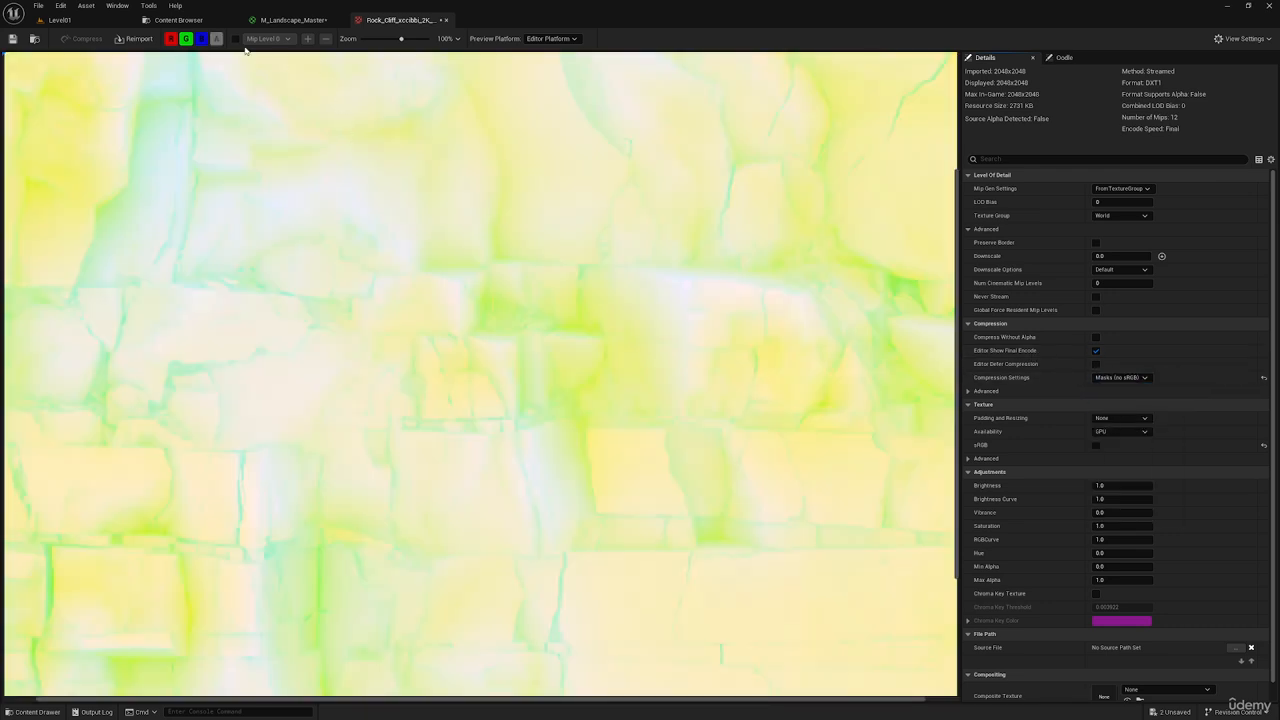
left_click(12, 38)
left_click(446, 20)
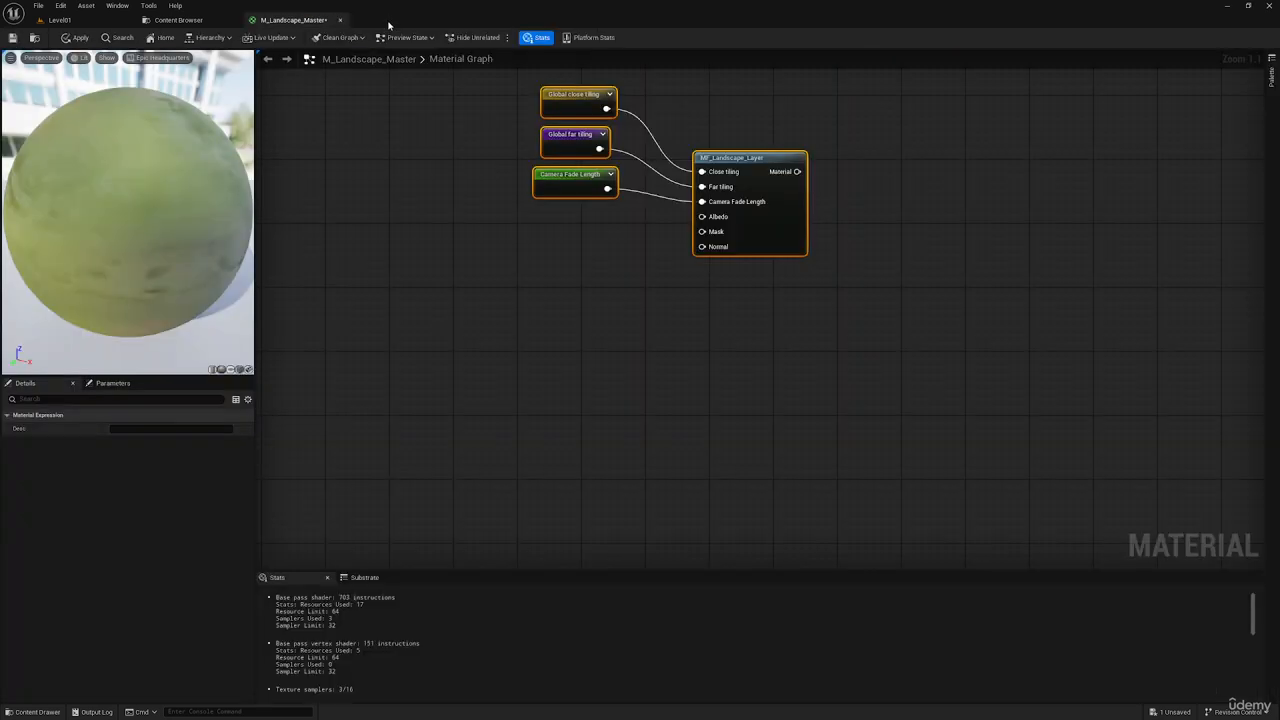
Step: Convert the rock cliff BaseColor, Mask and Normal textures to virtual textures and save all changes
right_click_drag(413, 275, 343, 190)
key("ctrl+space")
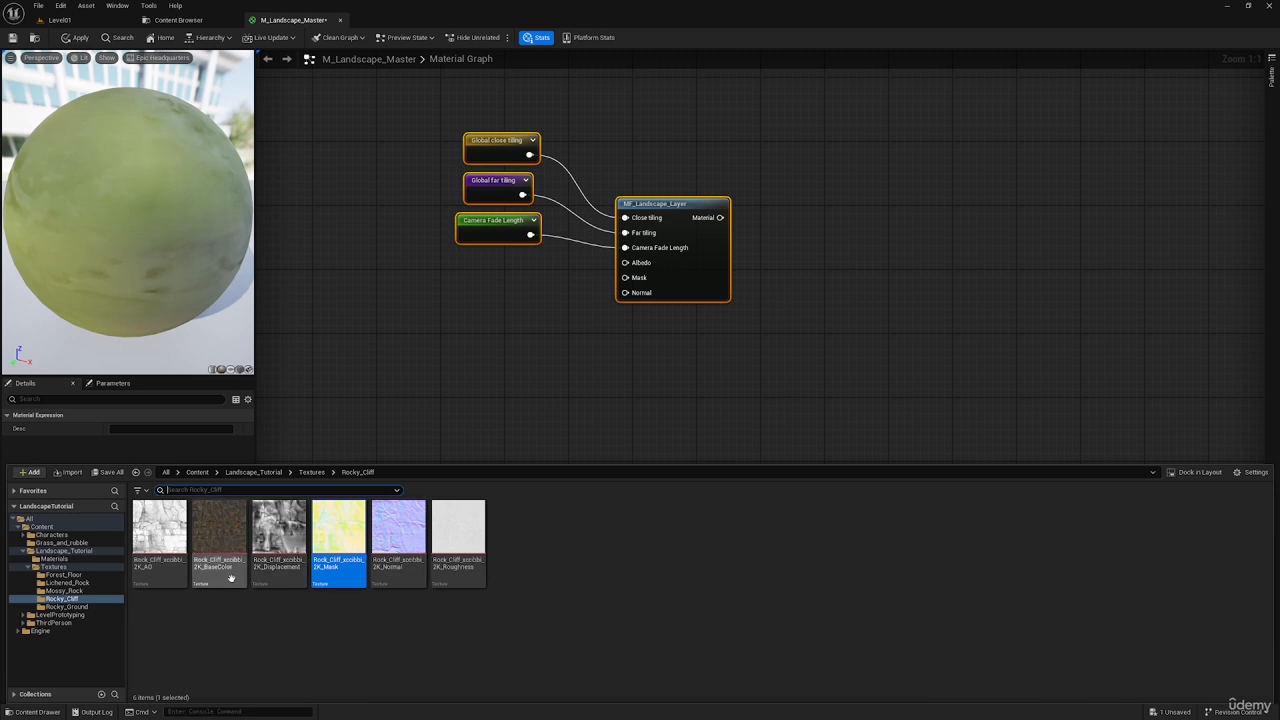
left_click(235, 540)
left_click(332, 538, "ctrl")
left_click(395, 530, "ctrl")
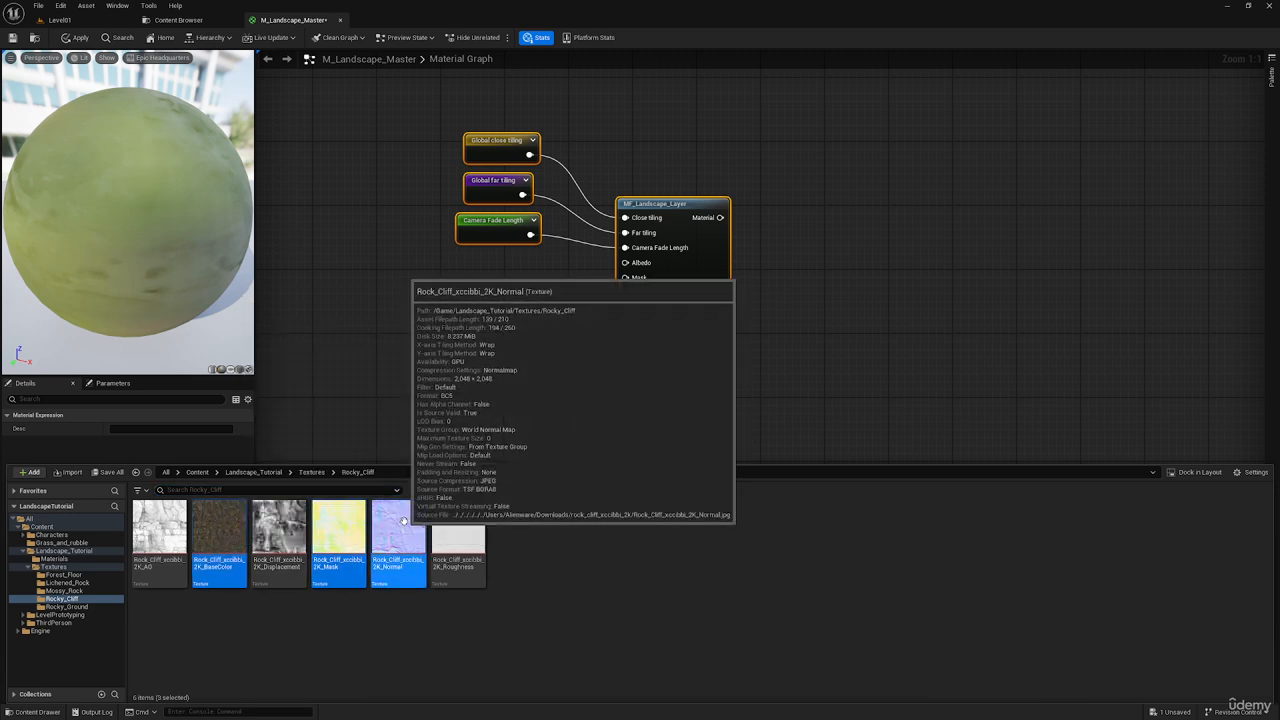
right_click(404, 520)
left_click(466, 212)
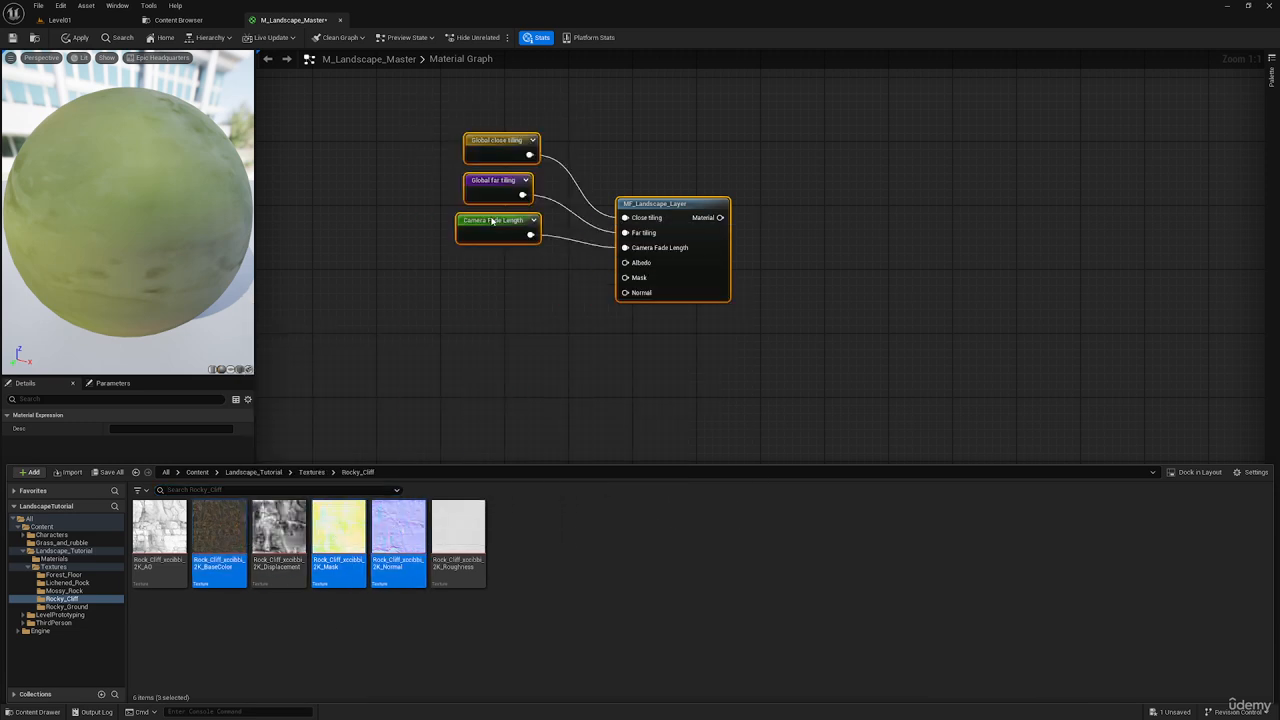
left_click(668, 483)
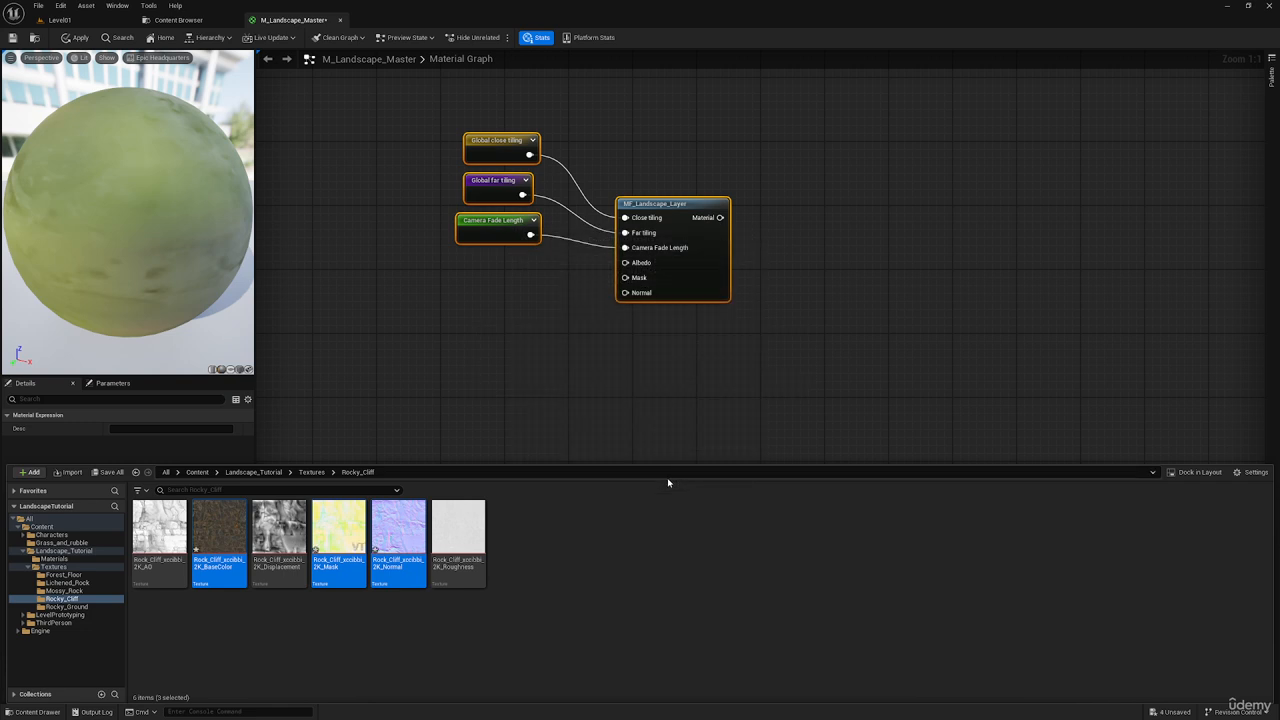
left_click(366, 216)
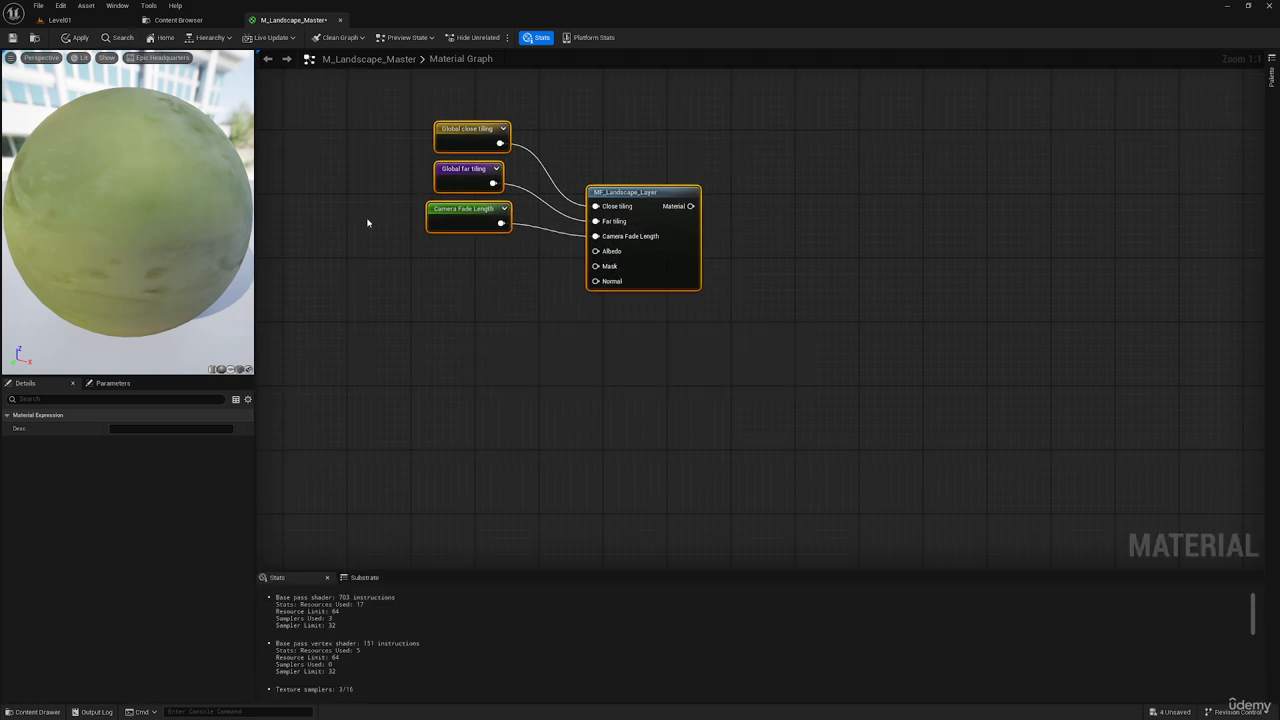
Step: Add the rock cliff BaseColor texture below the duplicated reroutes as a texture object parameter called "L3 albedo"
key("ctrl+space")
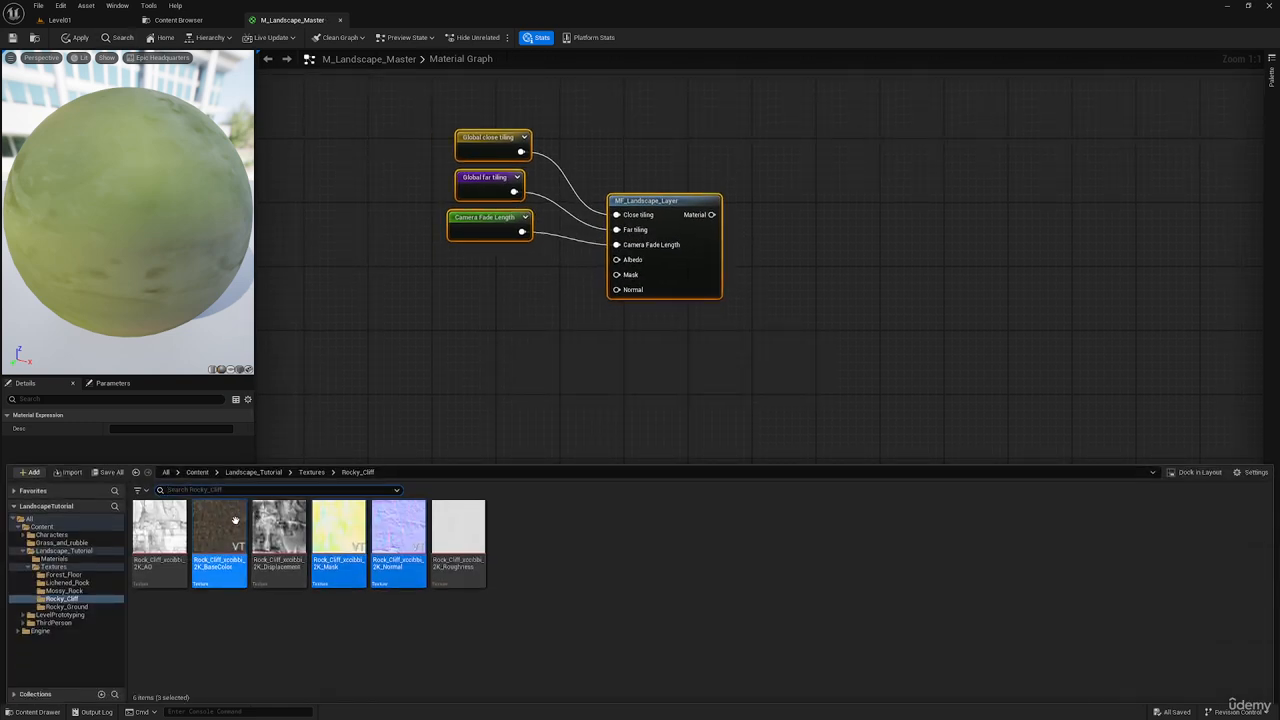
left_click_drag(220, 528, 375, 258)
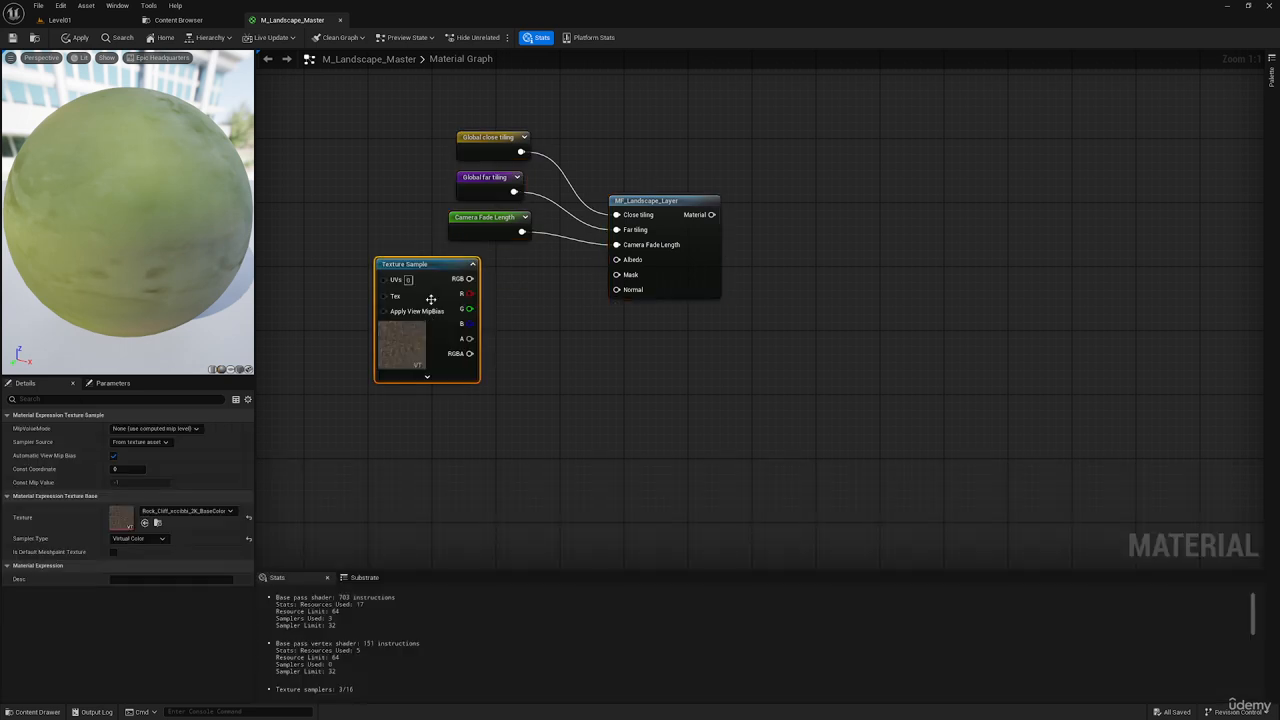
right_click(436, 302)
left_click(490, 342)
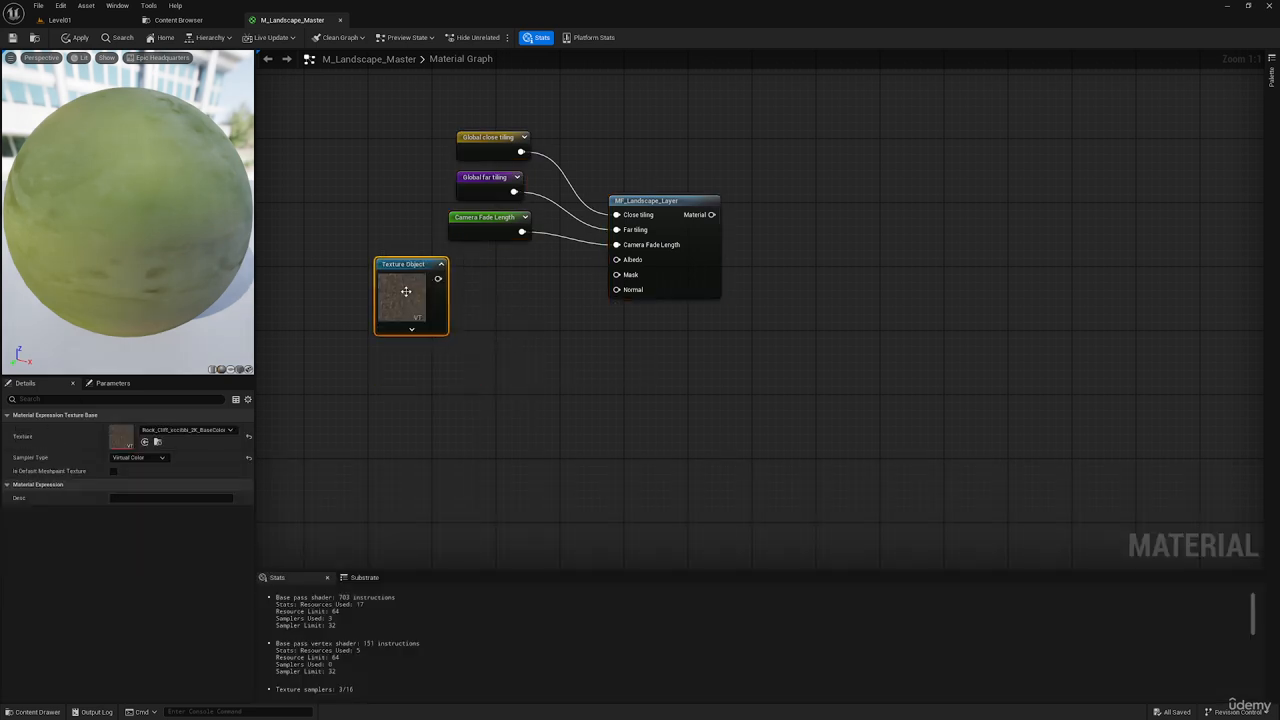
right_click(408, 289)
left_click(461, 342)
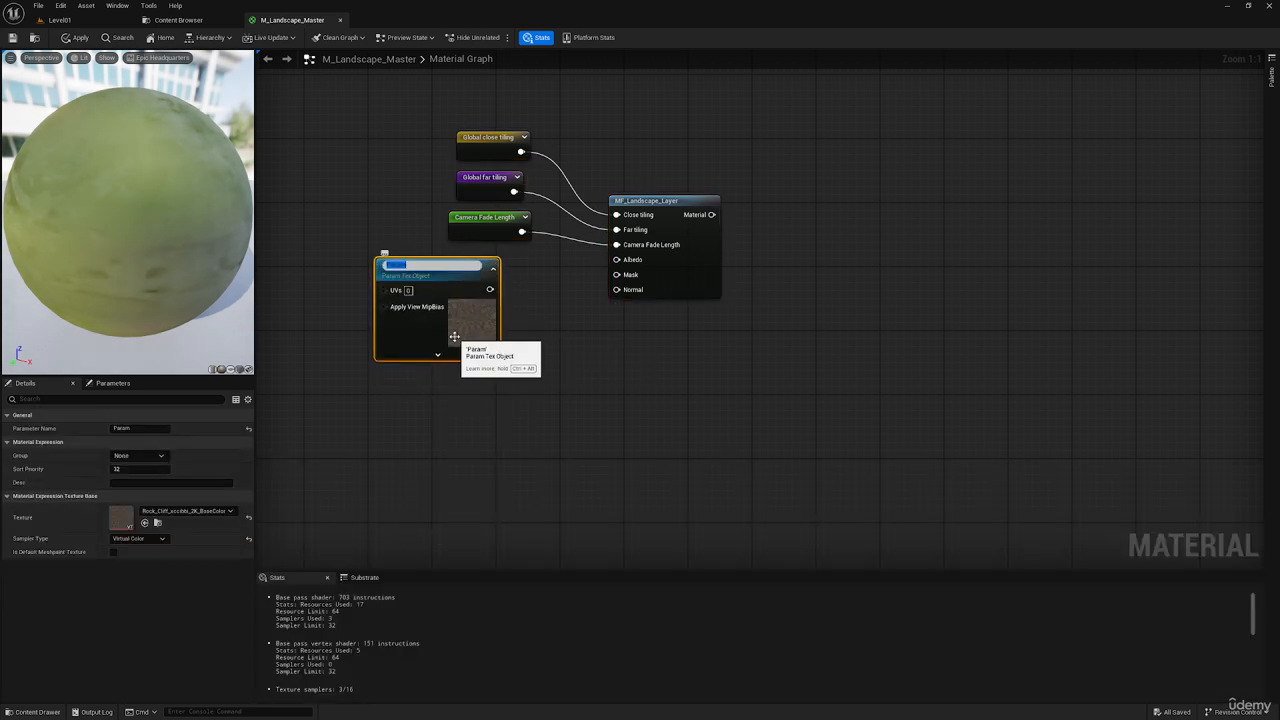
type("L3 albedo")
key("Return")
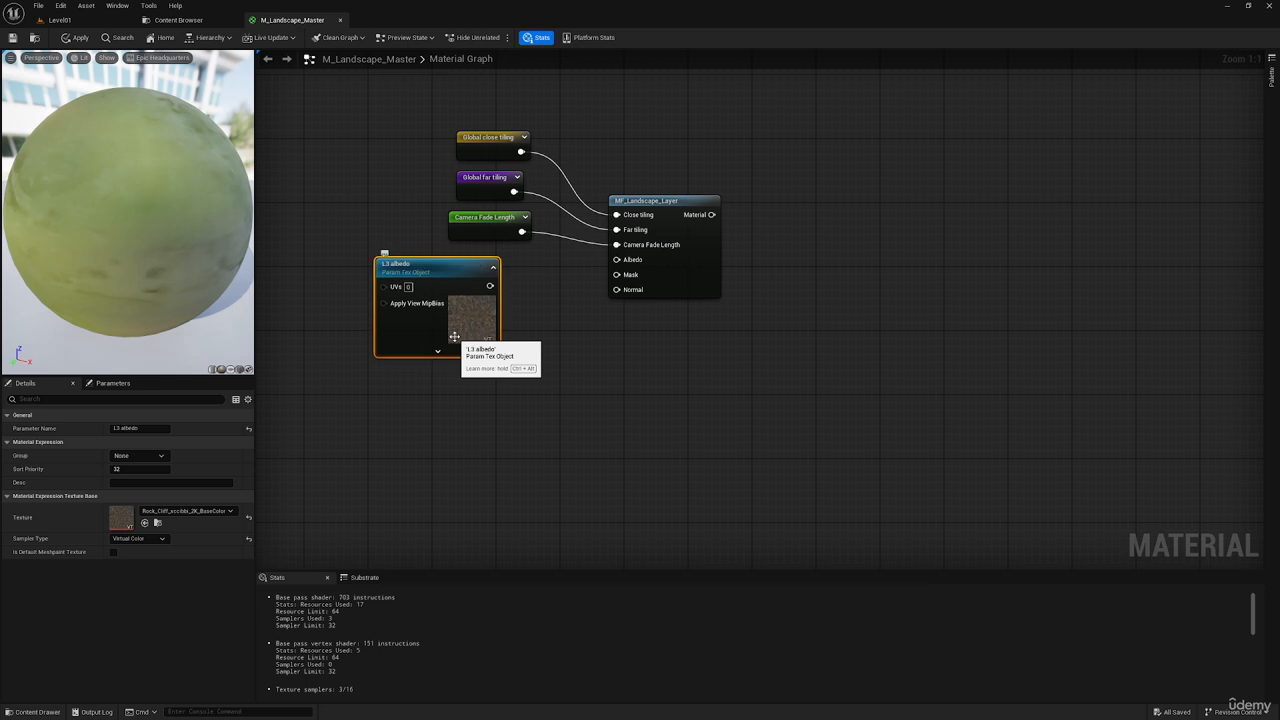
Step: Add the rock cliff Mask texture below "L3 albedo" as a texture object parameter called "L3 mask"
right_click_drag(549, 423, 535, 333)
key("ctrl+space")
left_click(354, 527)
left_click_drag(354, 527, 391, 340)
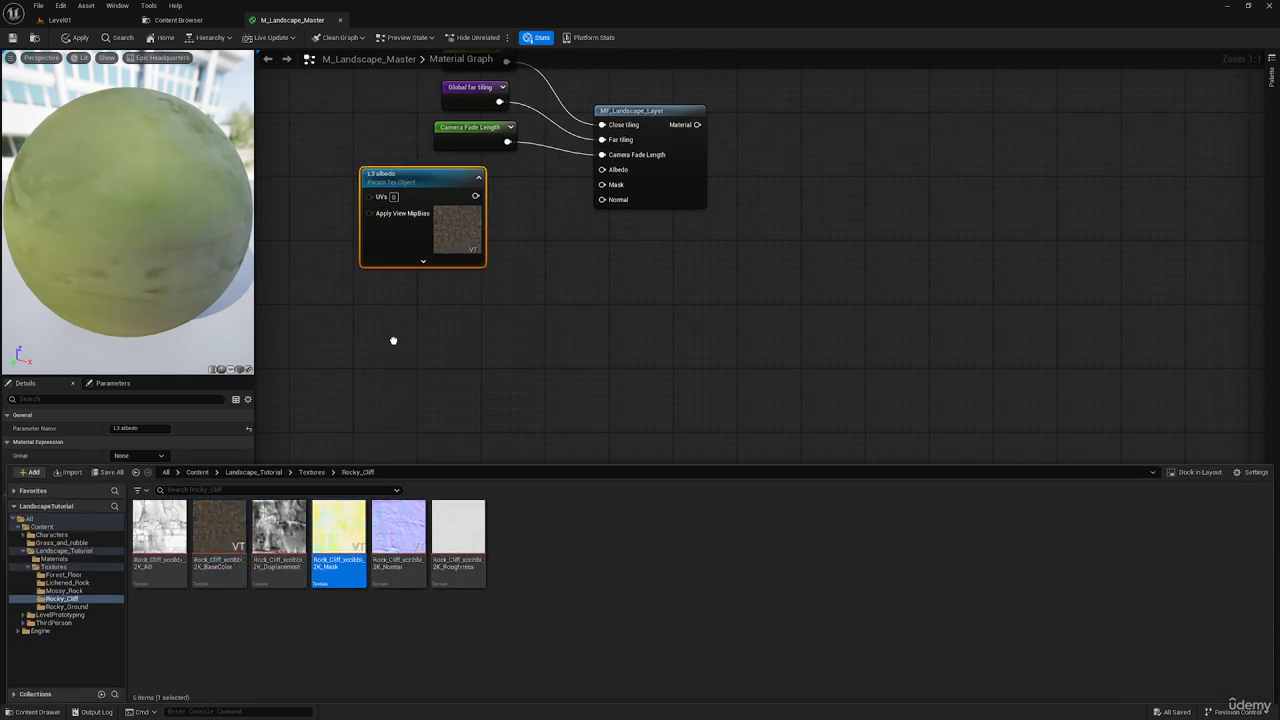
right_click(435, 404)
left_click(481, 442)
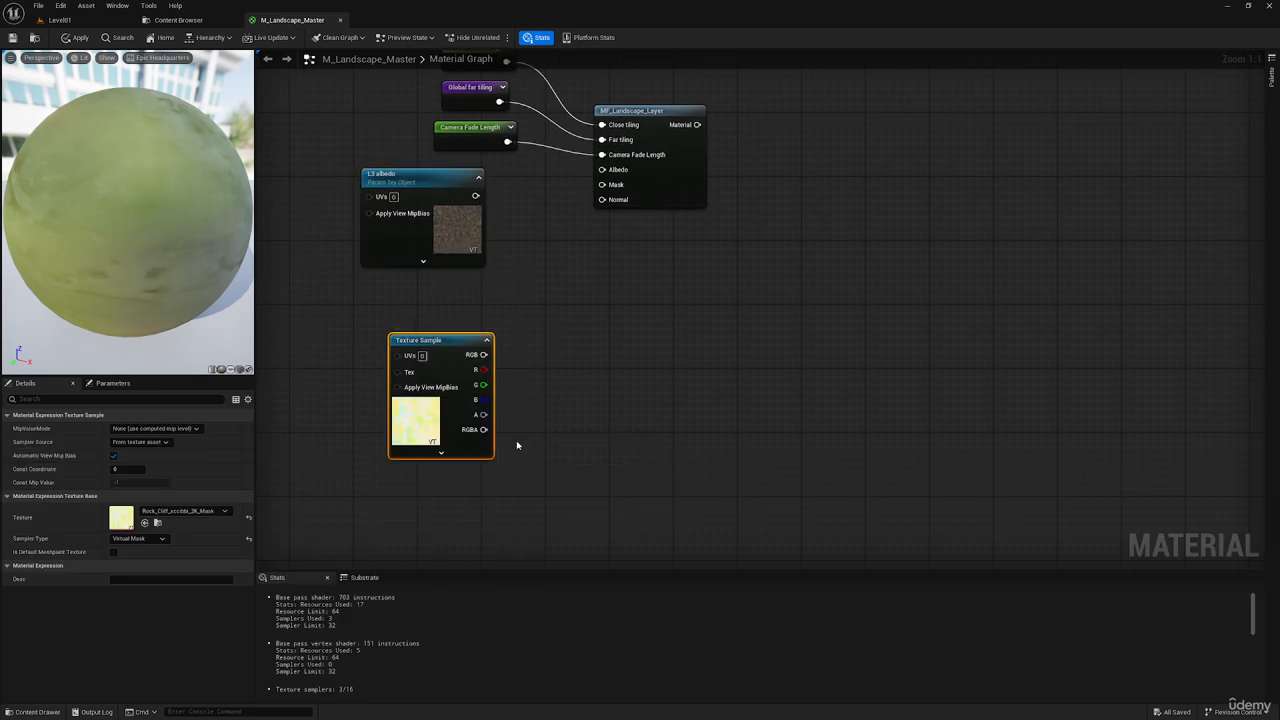
right_click(434, 395)
left_click(500, 444)
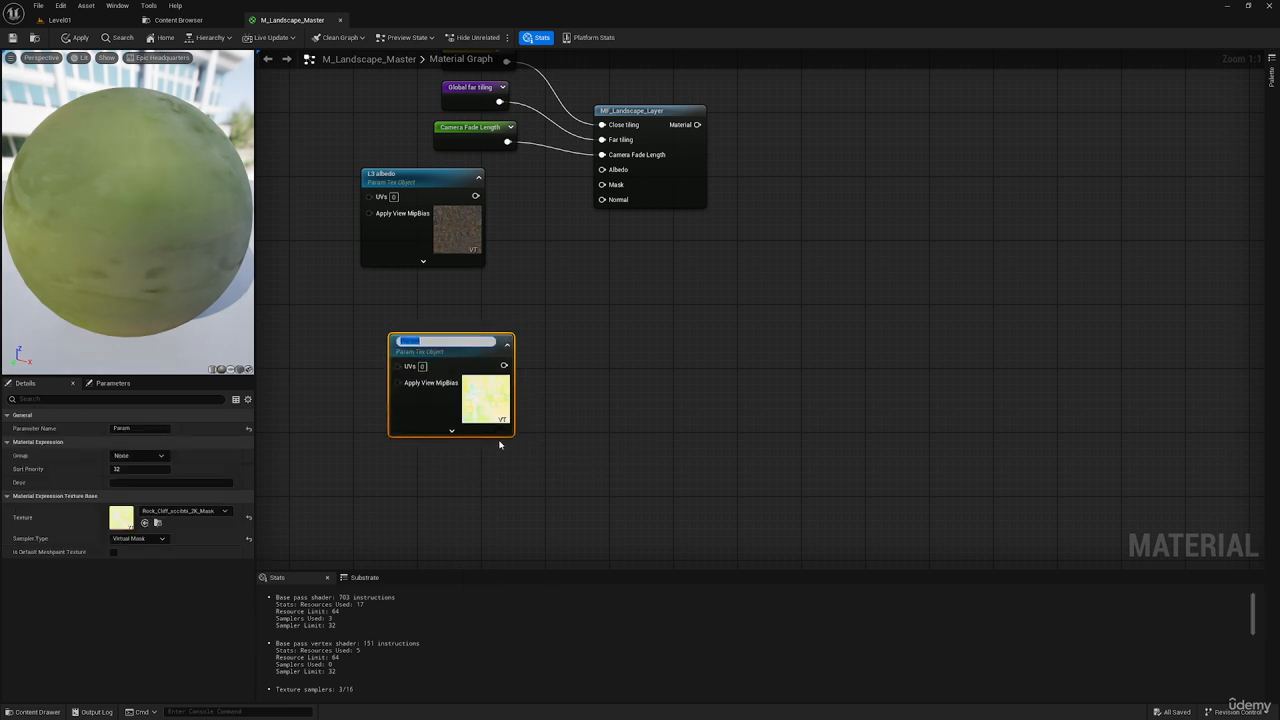
type("L3 mask")
key("Return")
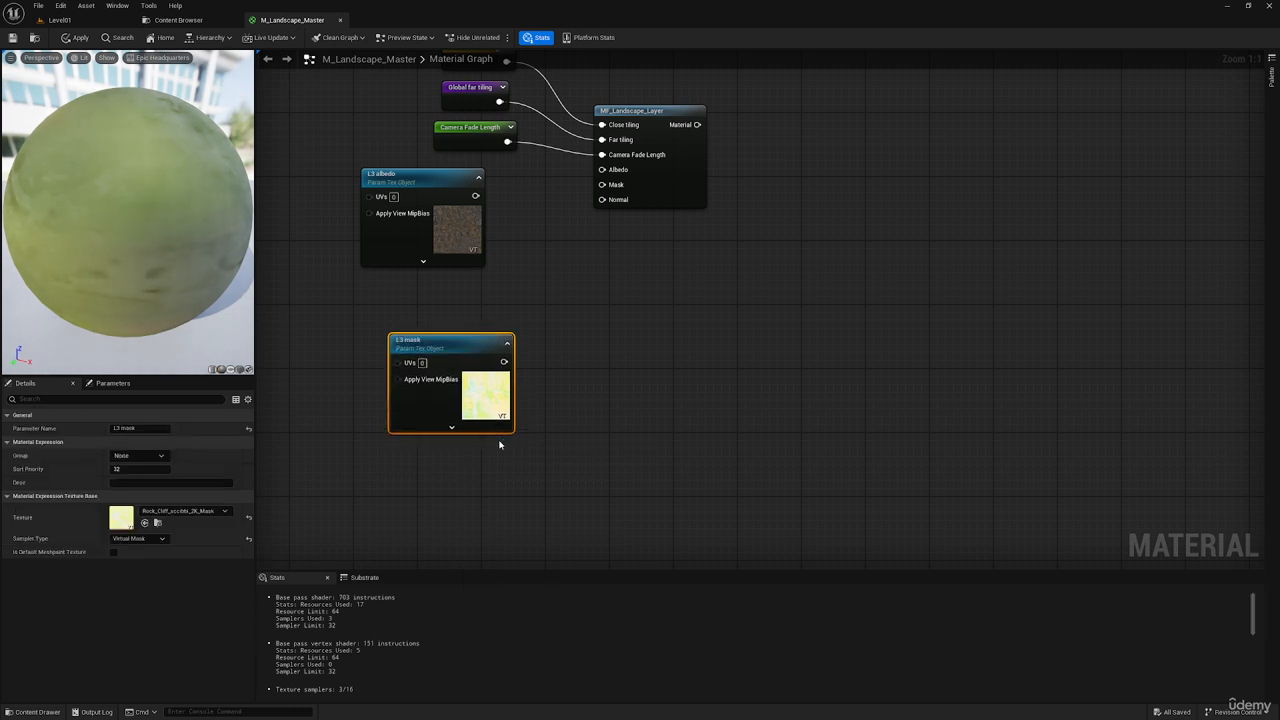
left_click_drag(438, 407, 411, 362)
Step: Add the rock cliff Normal texture below "L3 mask" as a texture object parameter called "L3 normal"
right_click_drag(665, 293, 658, 245)
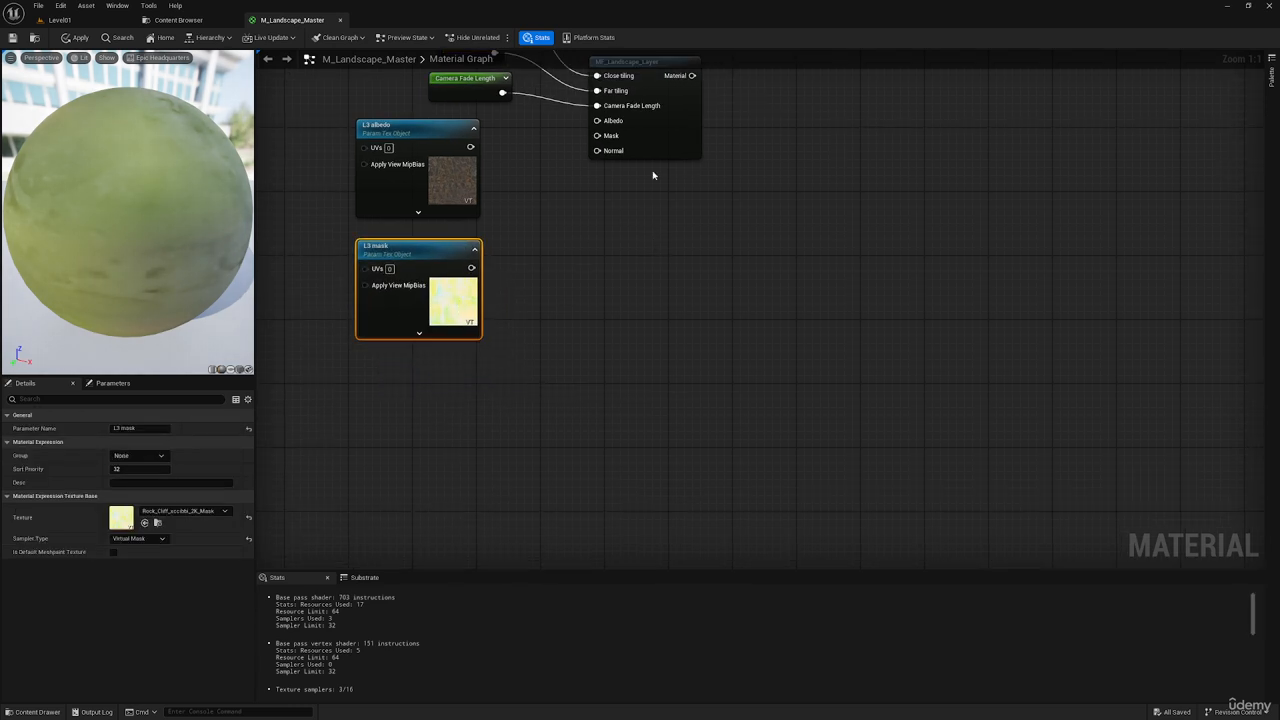
key("ctrl+space")
left_click_drag(392, 528, 390, 377)
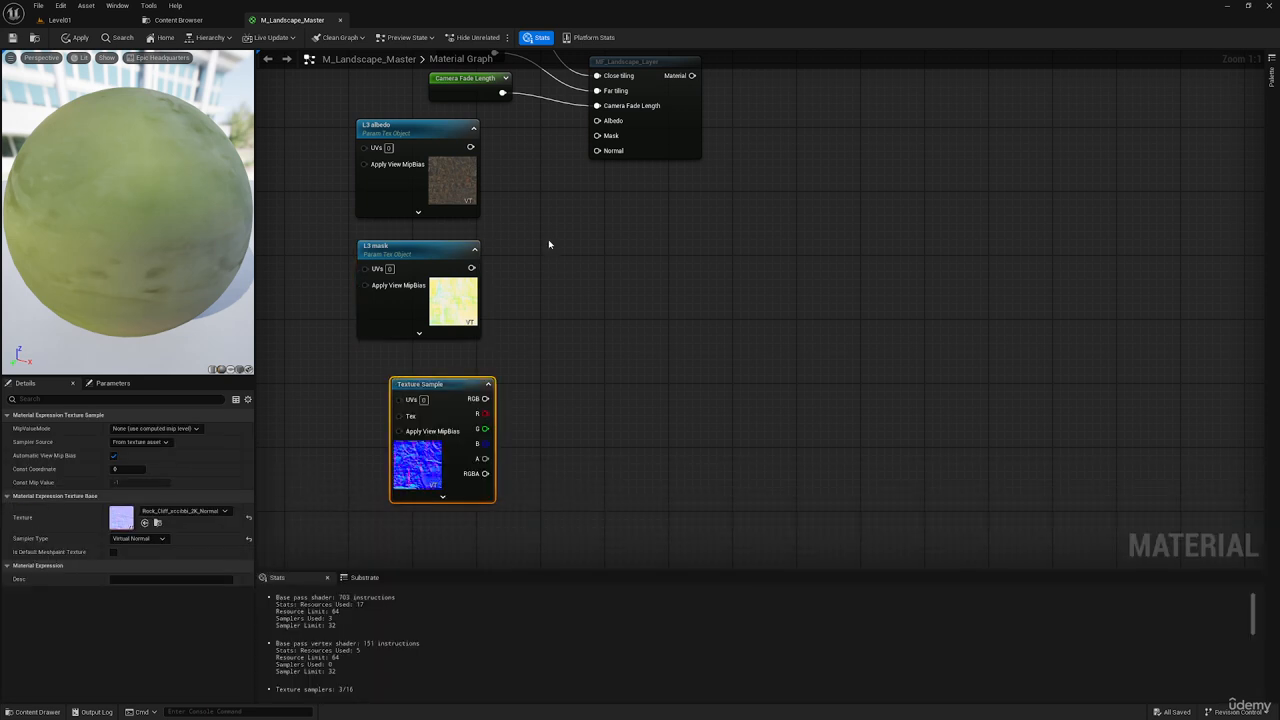
right_click(507, 465)
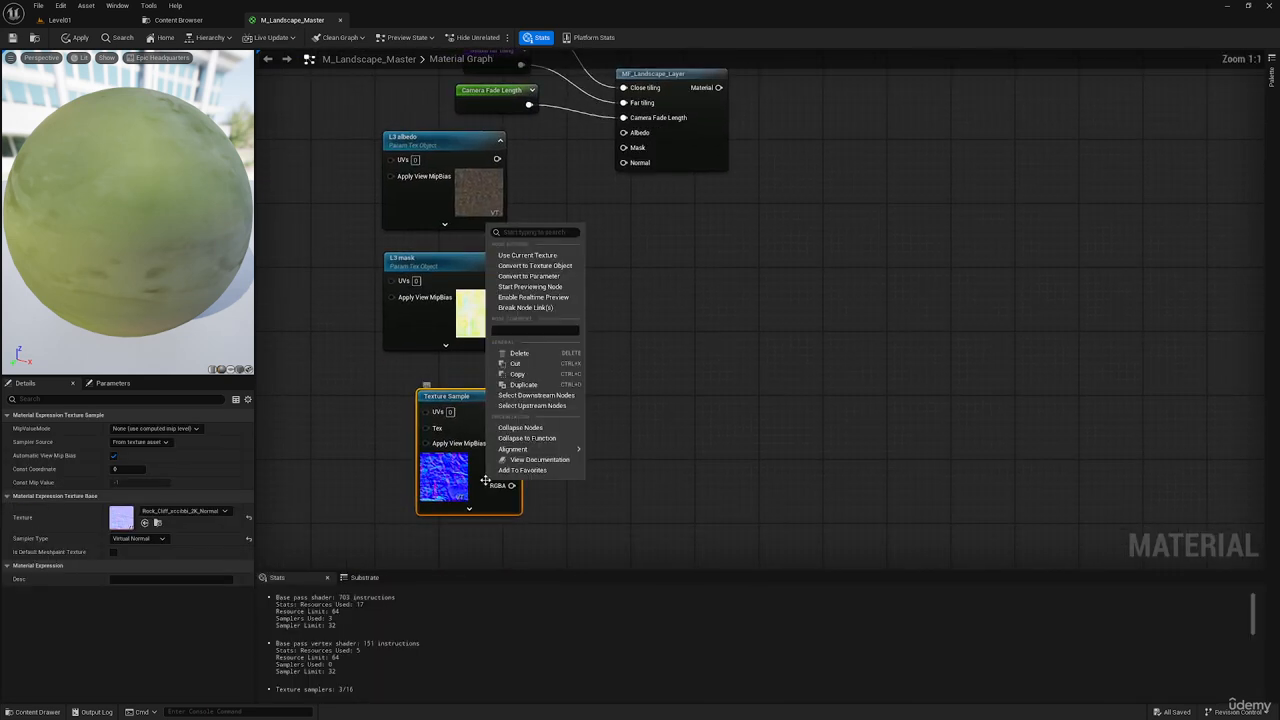
left_click(535, 265)
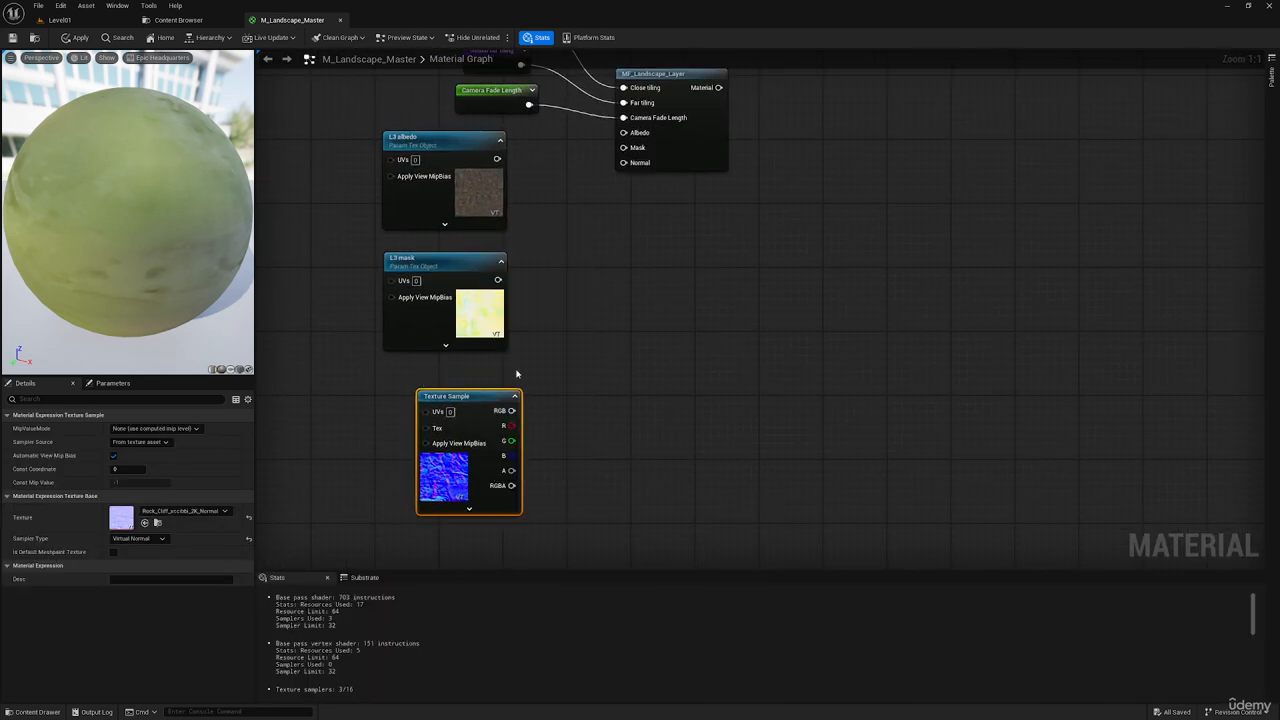
right_click(462, 446)
left_click(511, 493)
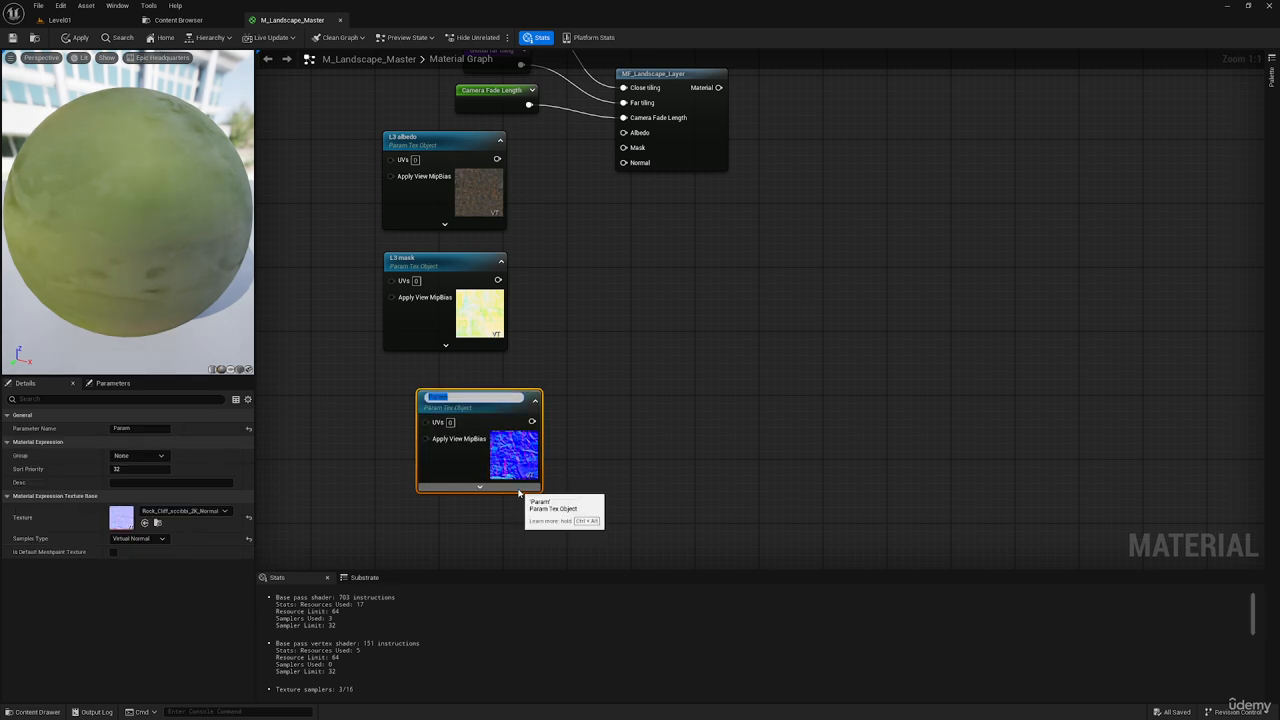
type("L3 nor")
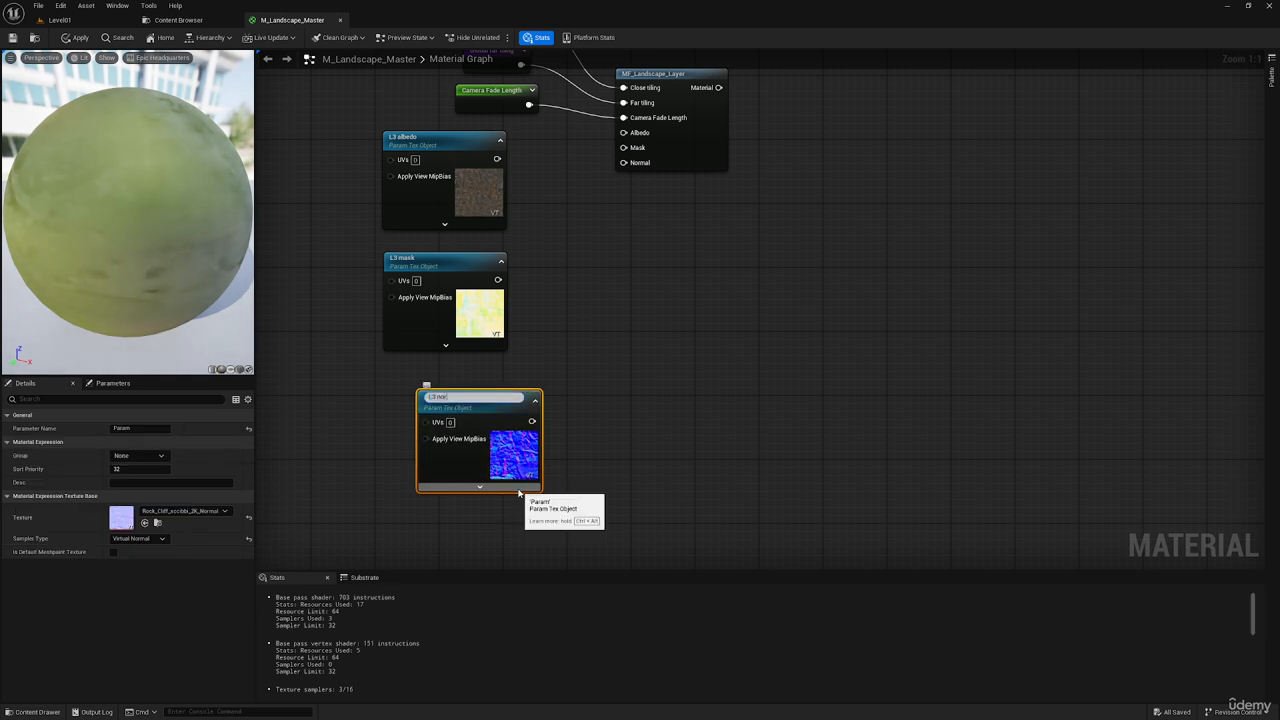
type("mal")
key("Return")
left_click_drag(512, 460, 486, 457)
Step: Connect L3 albedo, L3 mask and L3 normal to the Albedo, Mask and Normal inputs of the third MF_Landscape_Layer
right_click_drag(539, 254, 513, 337)
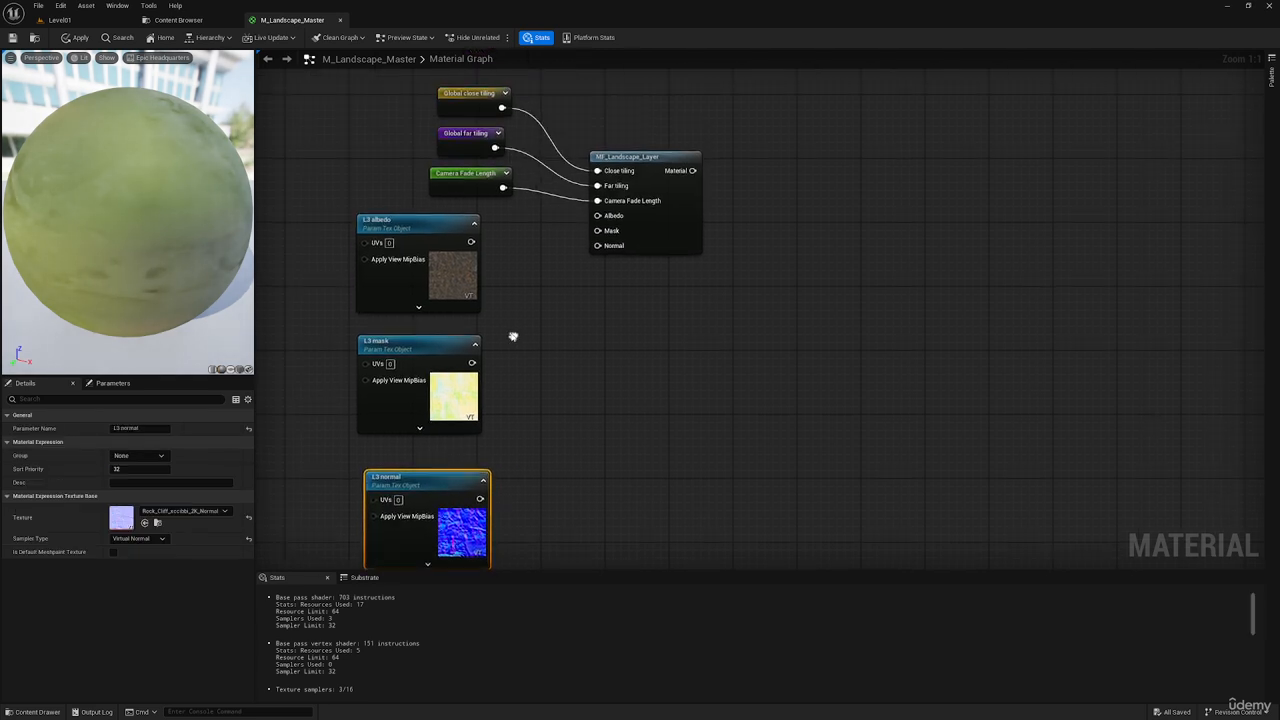
left_click_drag(469, 241, 472, 363)
left_click_drag(480, 498, 599, 246)
Step: Select all nodes of the third layer and move them into line beneath the second layer's comment box
scroll(675, 307, "down", 3)
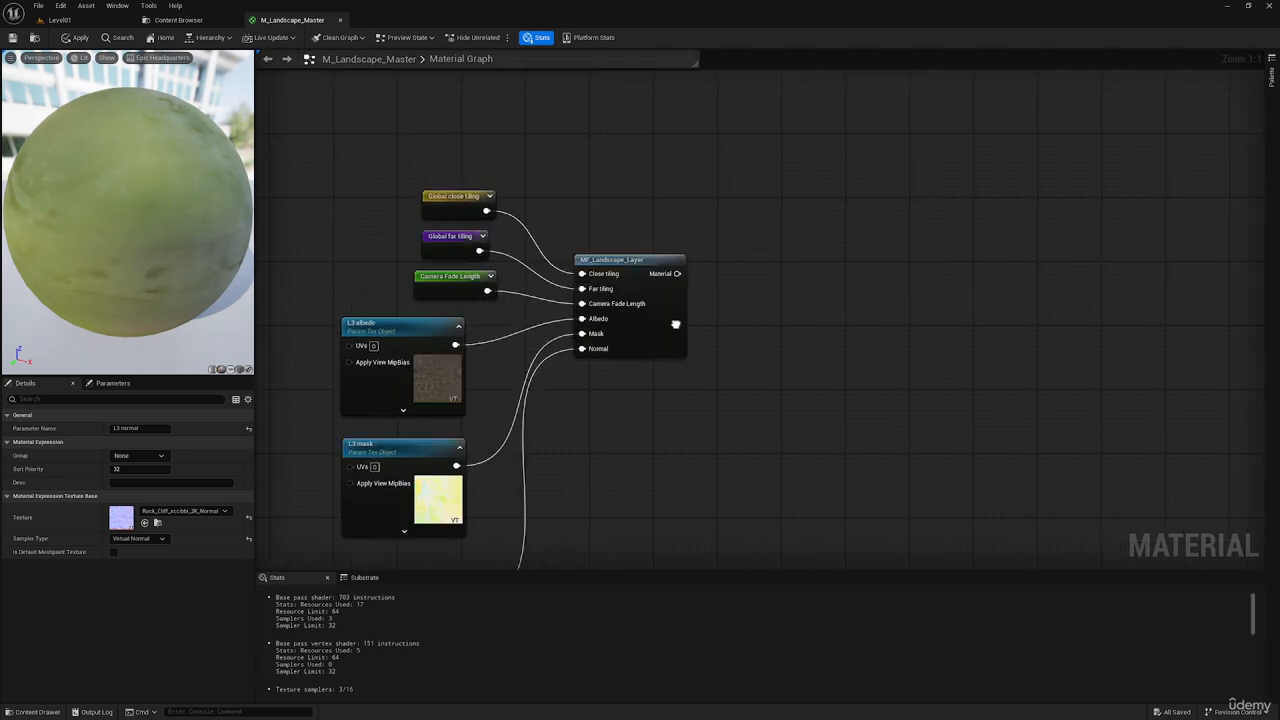
left_click_drag(434, 217, 703, 511)
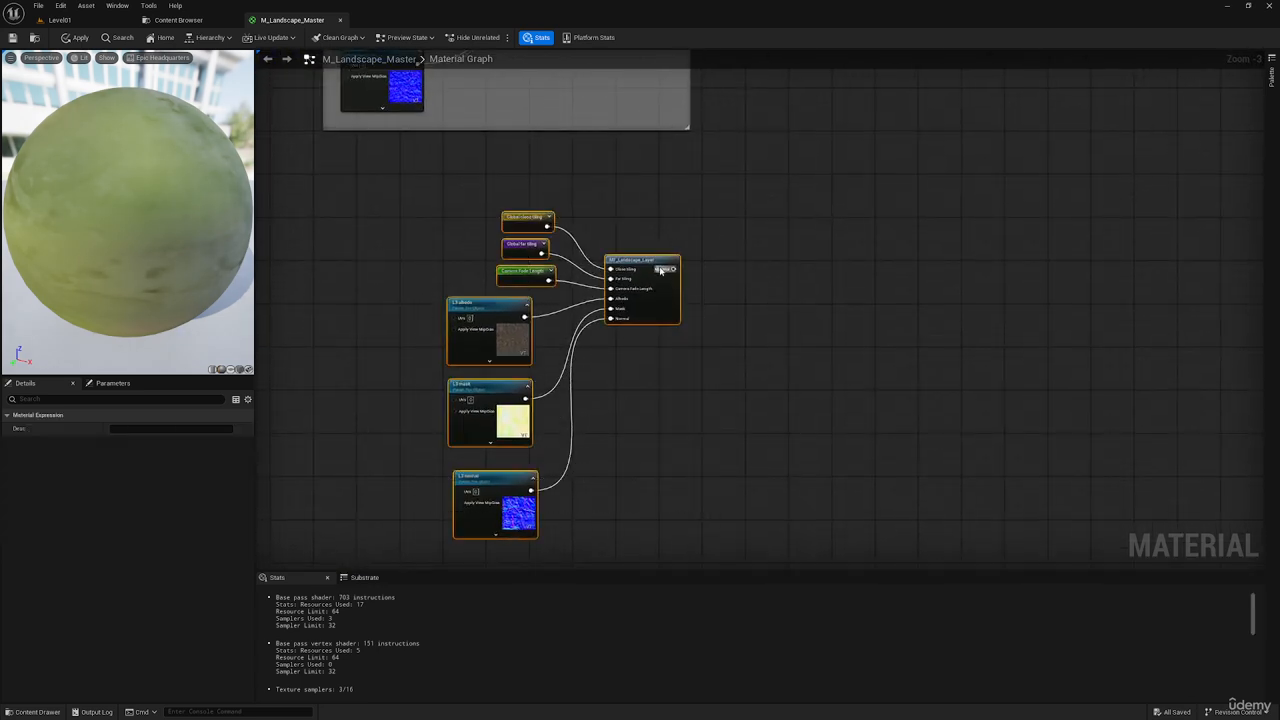
left_click_drag(677, 258, 729, 251)
left_click_drag(383, 184, 650, 492)
right_click_drag(717, 308, 698, 490)
left_click_drag(630, 449, 552, 418)
right_click_drag(649, 339, 547, 373)
left_click(671, 313)
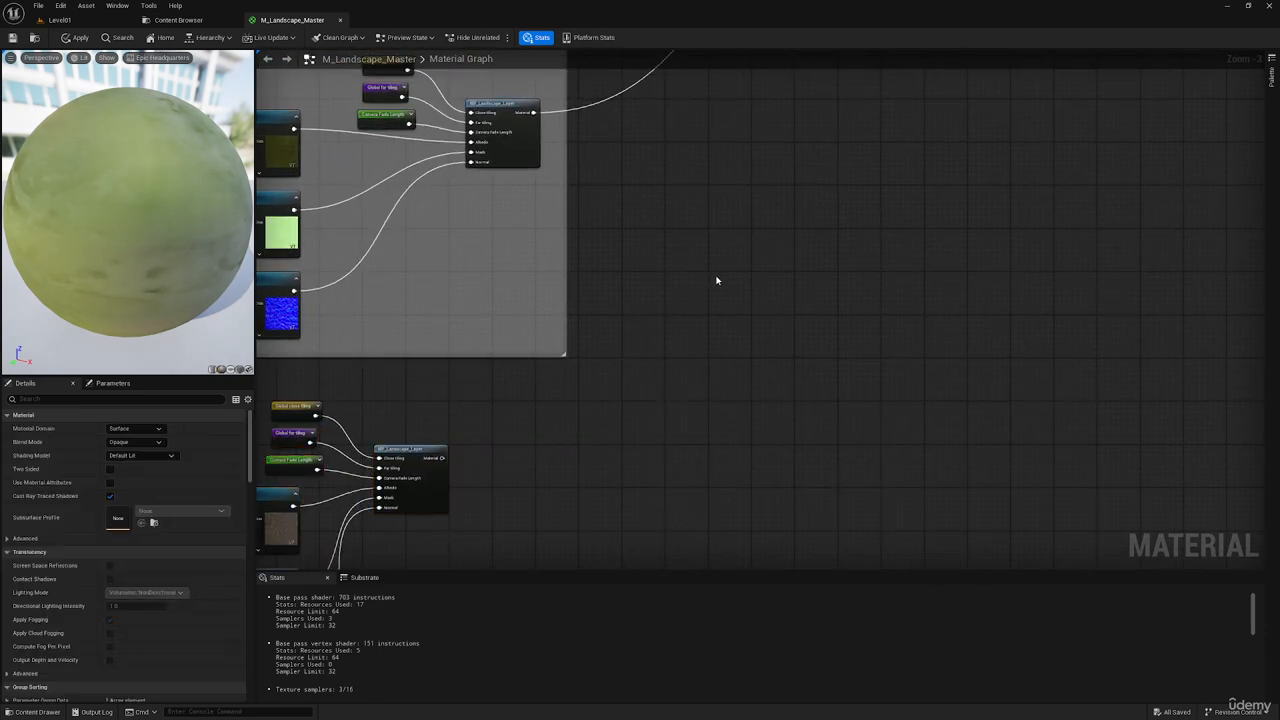
Step: Handwrite the list "1. Noise, 2. Slope, 3. height" on a screen capture of the empty graph area, and discard the capture
right_click_drag(716, 281, 471, 551)
right_click_drag(589, 380, 734, 143)
key("Print")
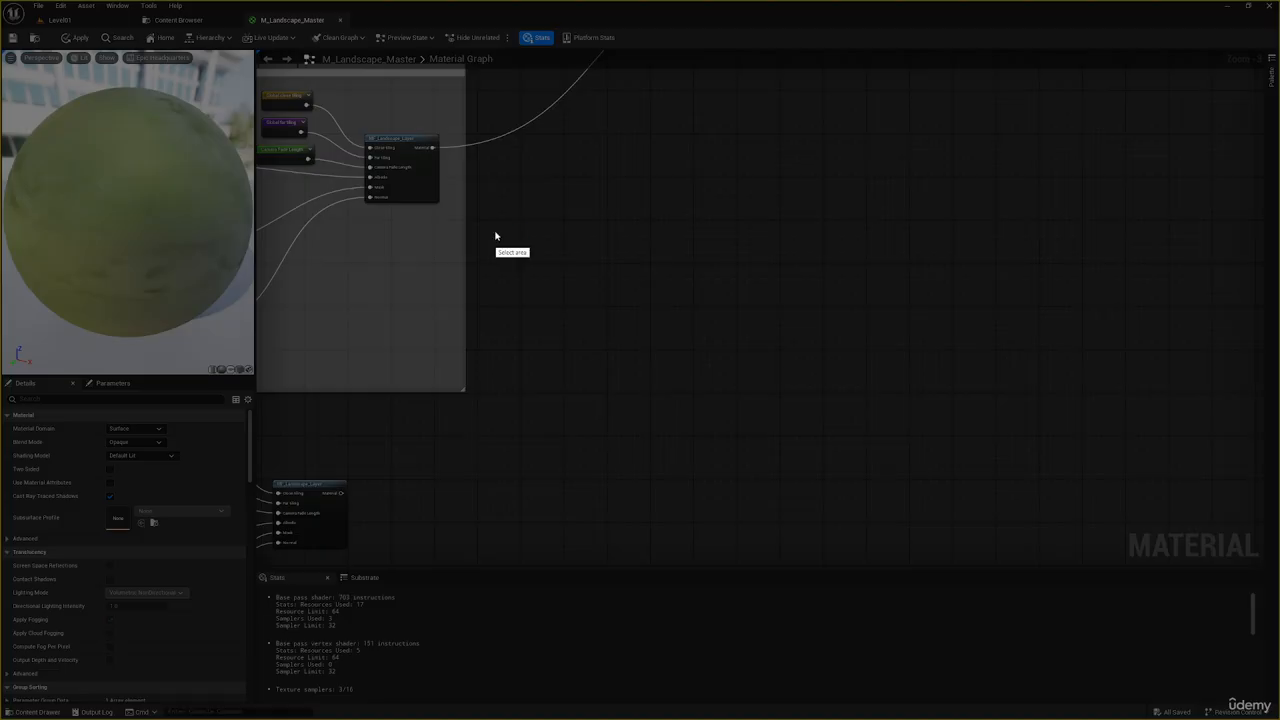
left_click_drag(357, 137, 802, 426)
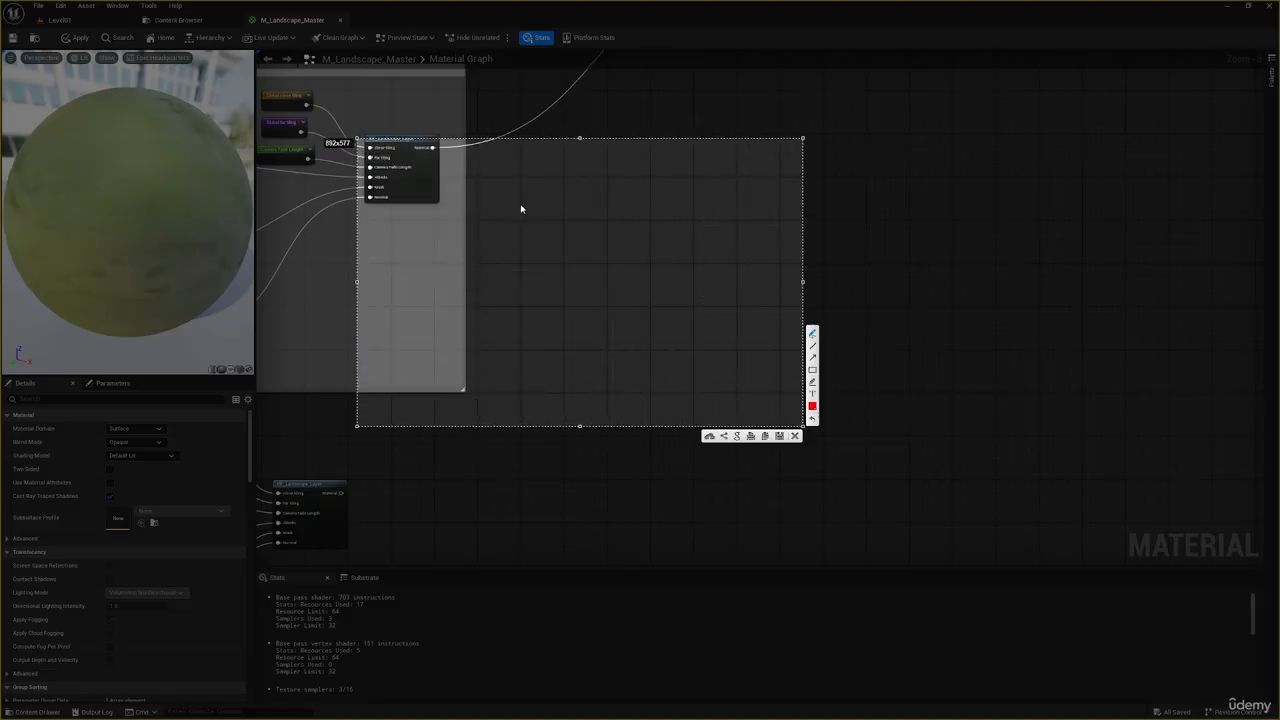
mouse_move(514, 201)
left_mouse_down()
mouse_move(528, 226)
mouse_move(640, 206)
mouse_move(648, 222)
left_mouse_up()
left_click(548, 217)
mouse_move(527, 252)
left_mouse_down()
mouse_move(533, 267)
mouse_move(577, 274)
mouse_move(612, 258)
mouse_move(655, 262)
left_mouse_up()
left_click(557, 268)
mouse_move(543, 290)
left_mouse_down()
mouse_move(543, 309)
mouse_move(608, 304)
left_mouse_up()
left_click(557, 307)
mouse_move(624, 279)
left_mouse_down()
mouse_move(640, 299)
mouse_move(643, 287)
left_mouse_up()
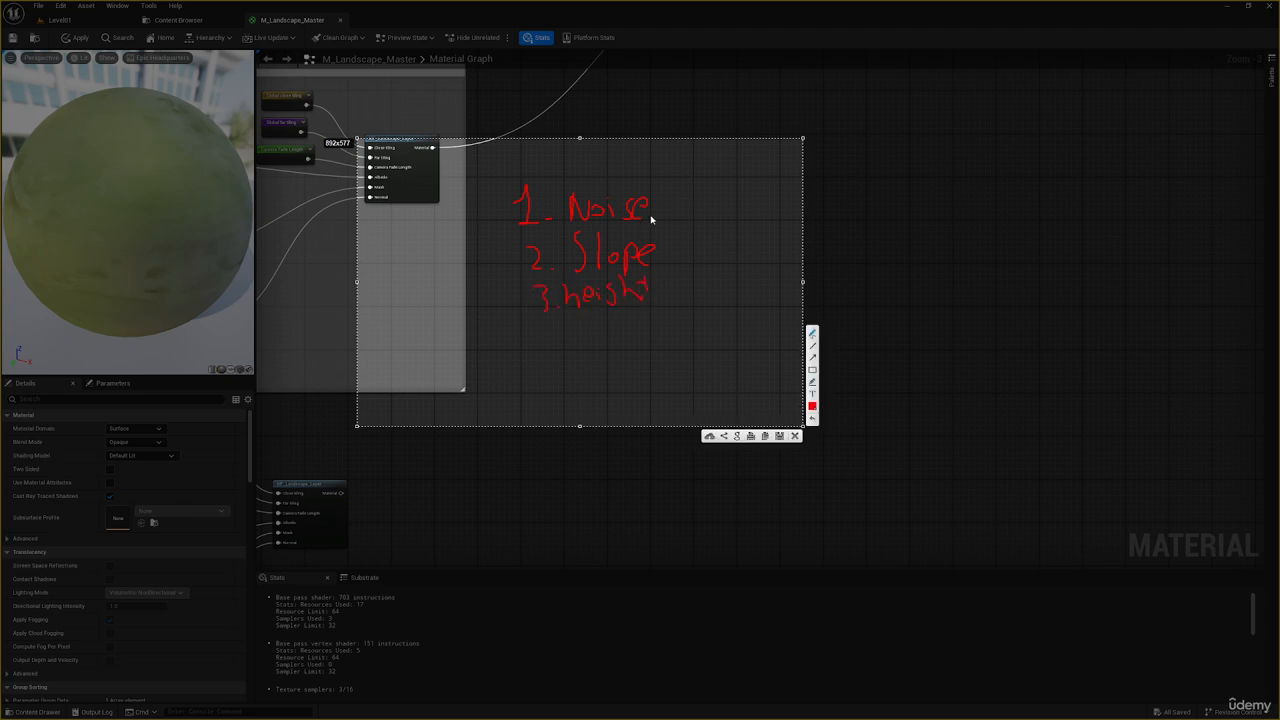
mouse_move(655, 207)
left_mouse_down()
mouse_move(674, 209)
mouse_move(688, 186)
left_mouse_up()
left_click_drag(660, 238, 643, 242)
left_click(795, 437)
Step: Add a SlopeMask function node beside the third layer's MF_Landscape_Layer, leaving a gap between them
right_click_drag(413, 472, 655, 290)
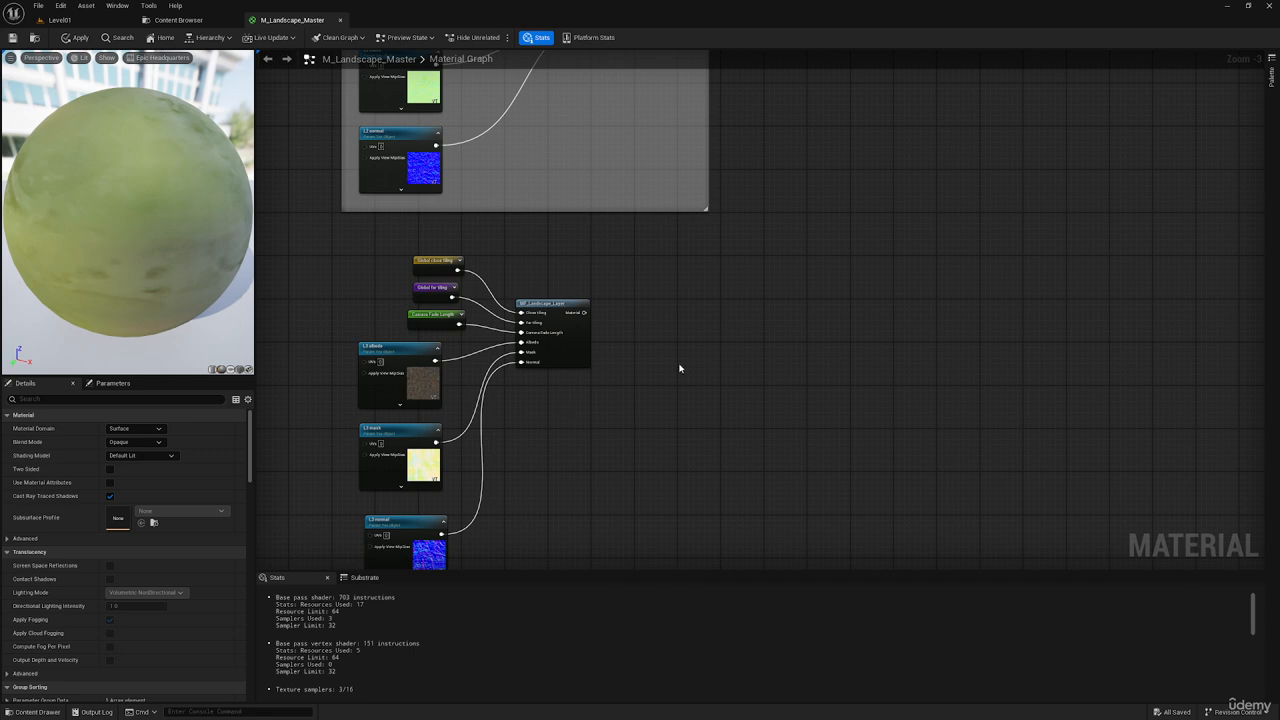
right_click(713, 325)
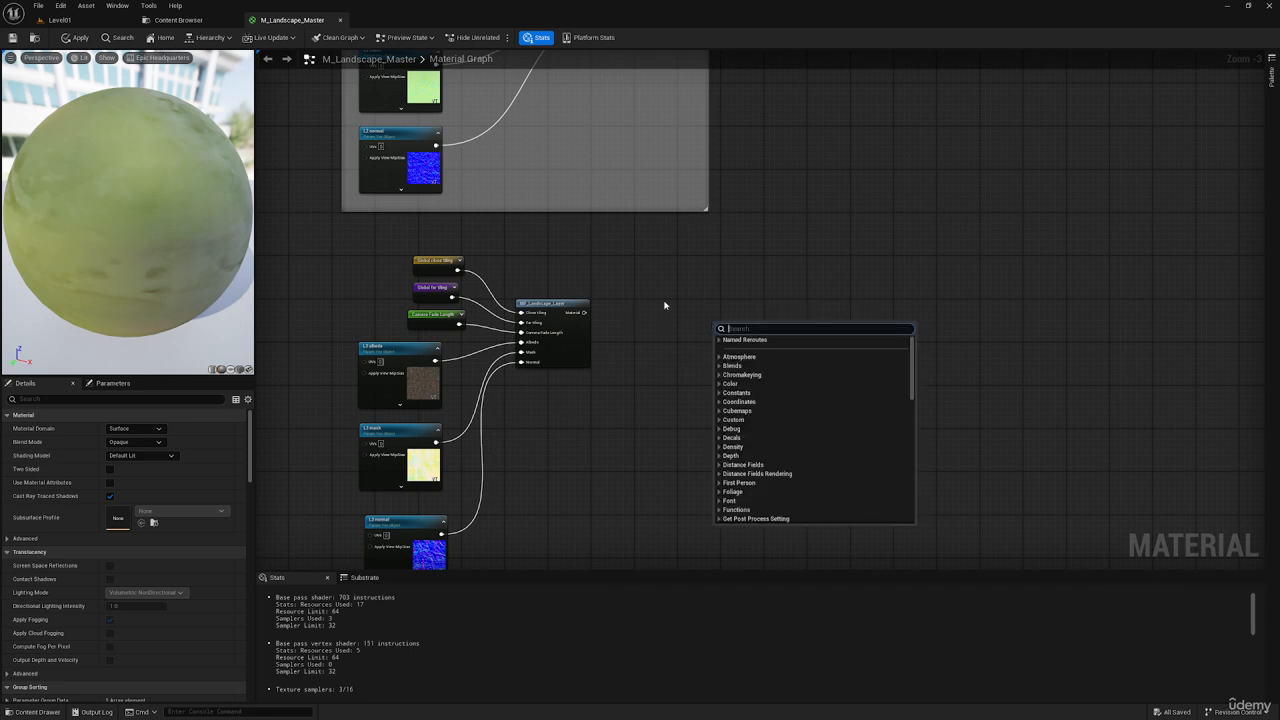
type("slope")
key("Return")
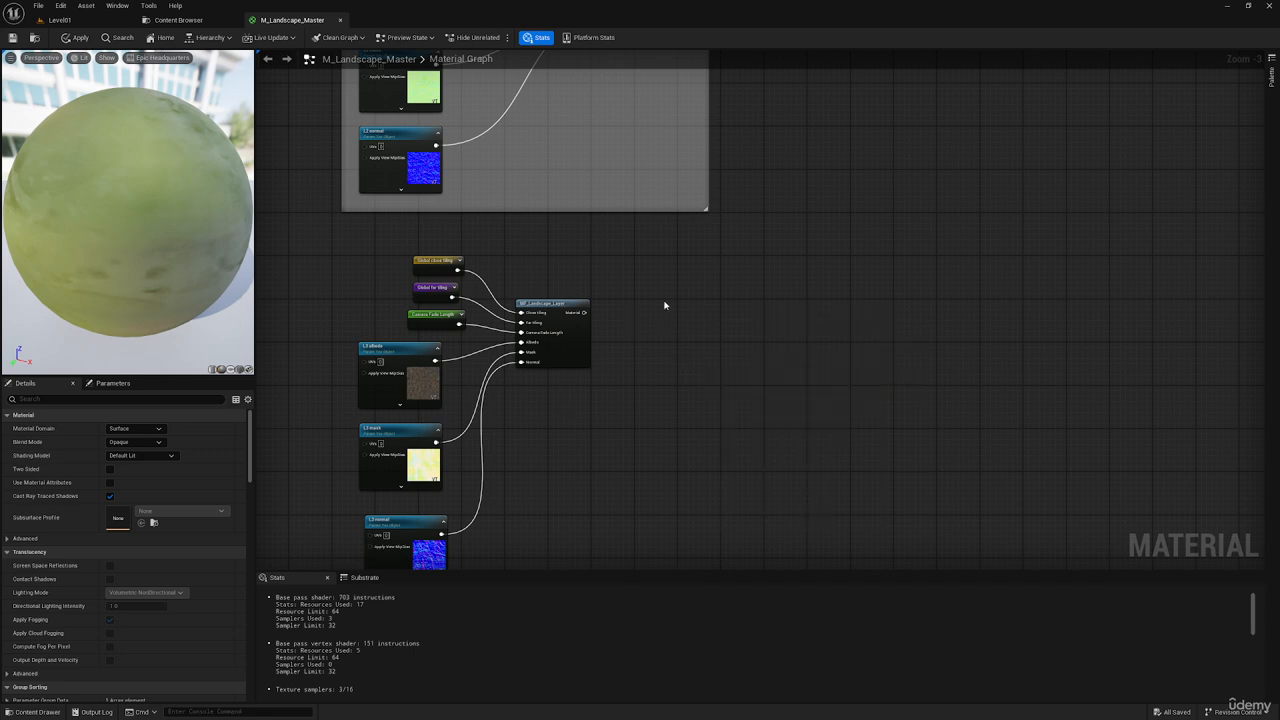
right_click_drag(664, 305, 686, 449)
scroll(573, 508, "down", 2)
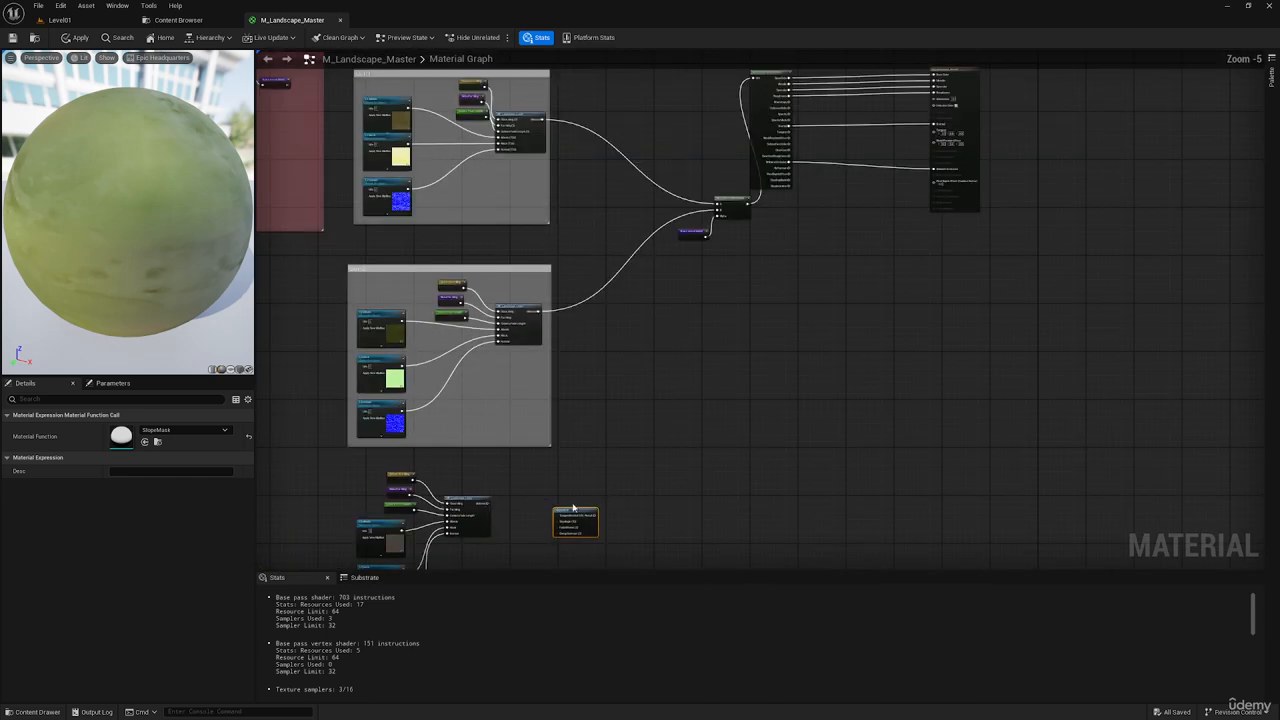
left_click_drag(575, 515, 613, 514)
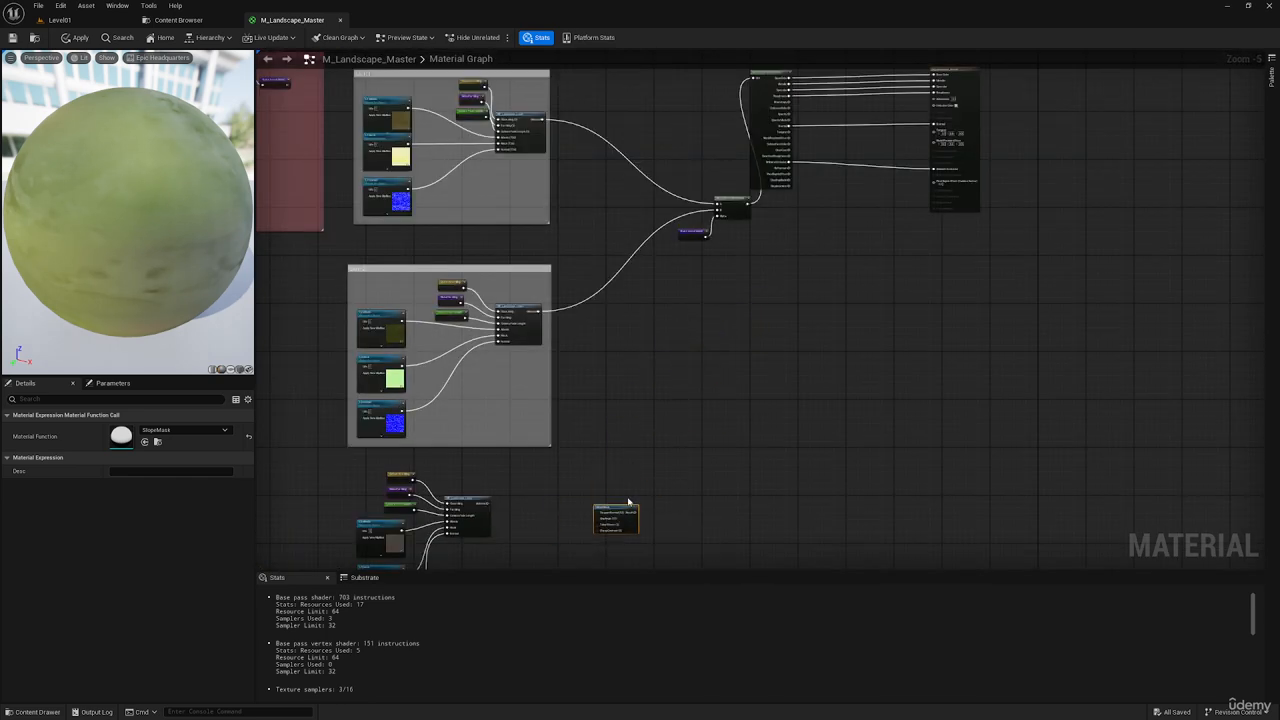
Step: Add a Clamp node fed by the SlopeMask result
scroll(613, 514, "up", 5)
left_click_drag(691, 352, 751, 349)
type("clamp")
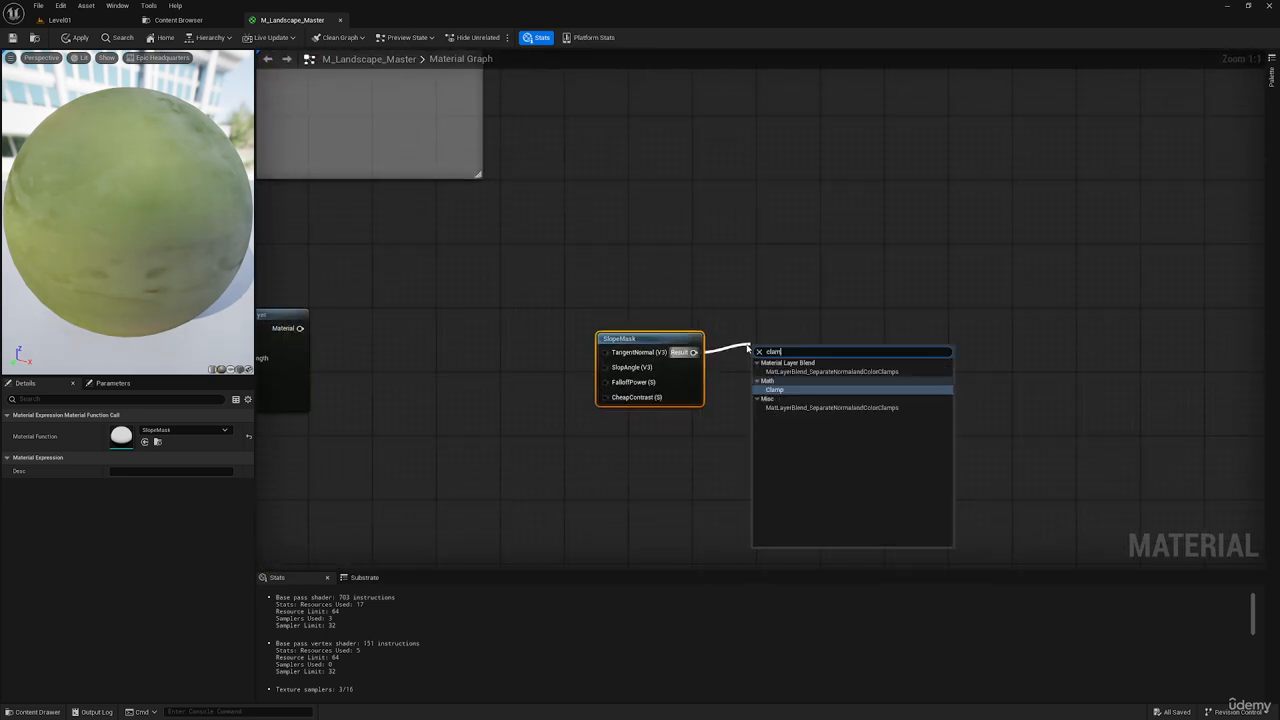
key("Return")
Step: Connect the Clamp output to the material's Base Color and apply the material
scroll(826, 297, "down", 3)
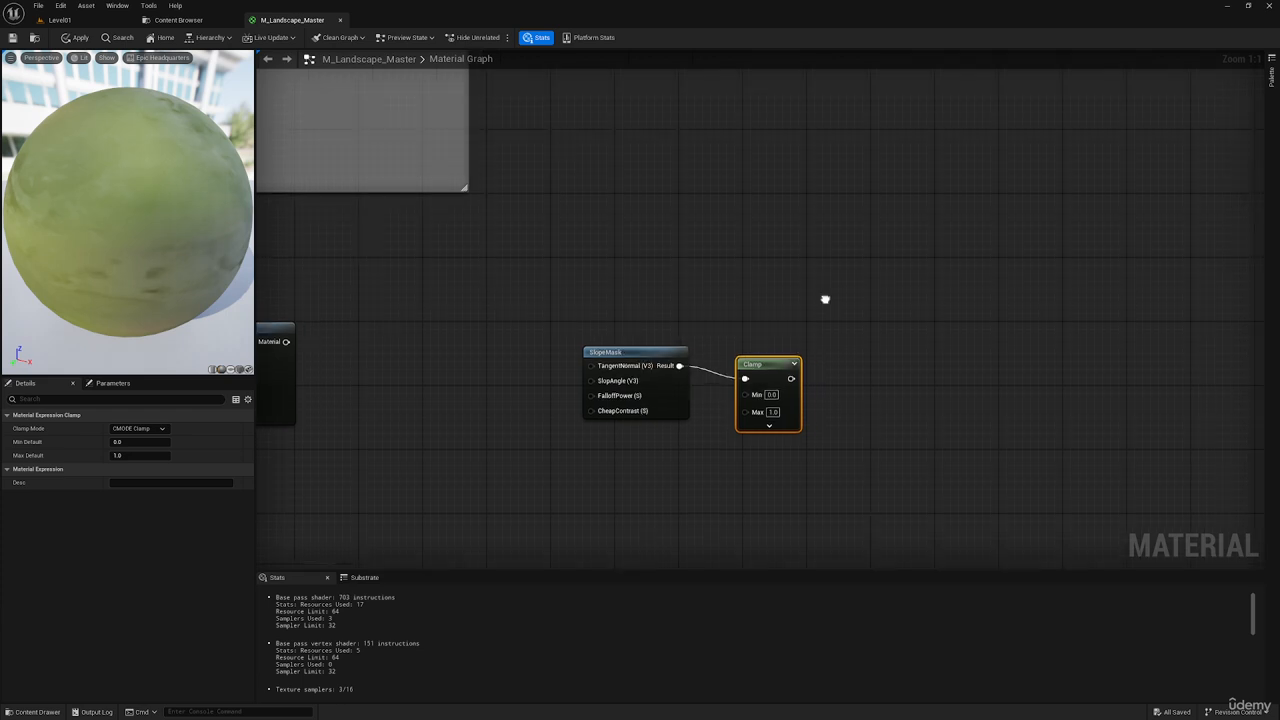
left_click_drag(660, 482, 1129, 209)
right_click_drag(1060, 284, 1161, 52)
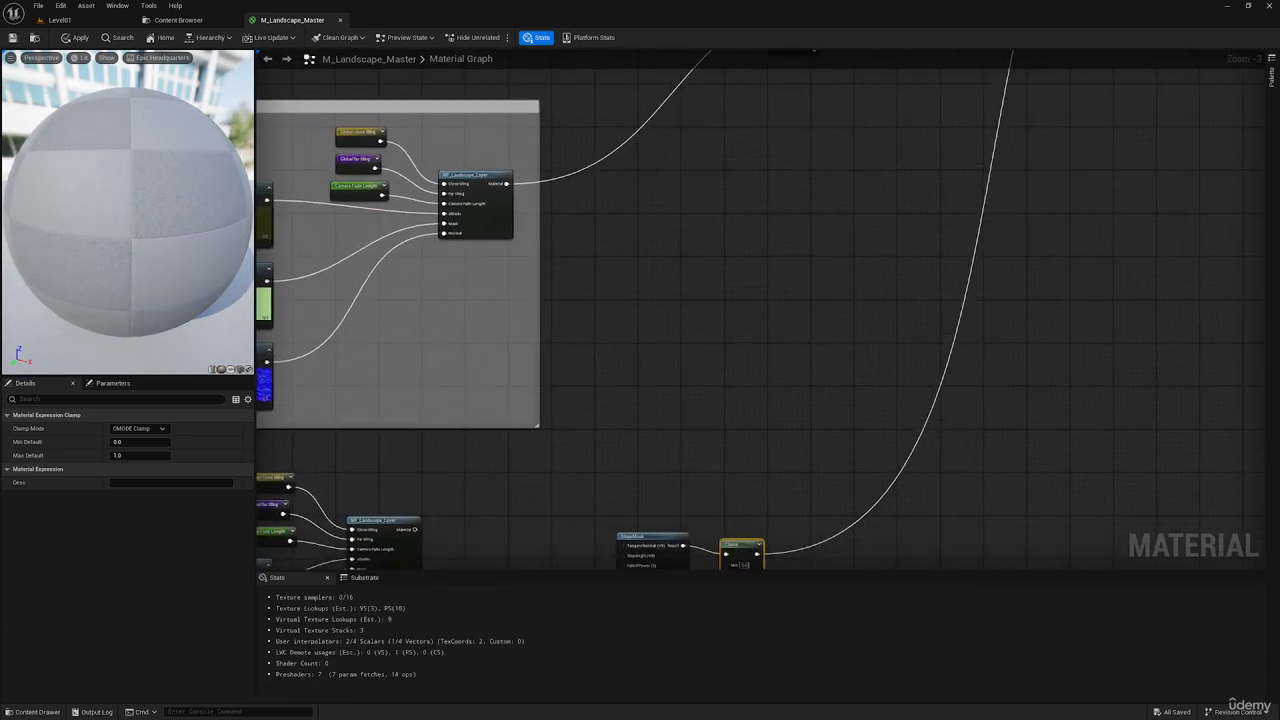
right_click_drag(863, 352, 880, 186)
right_click(774, 387)
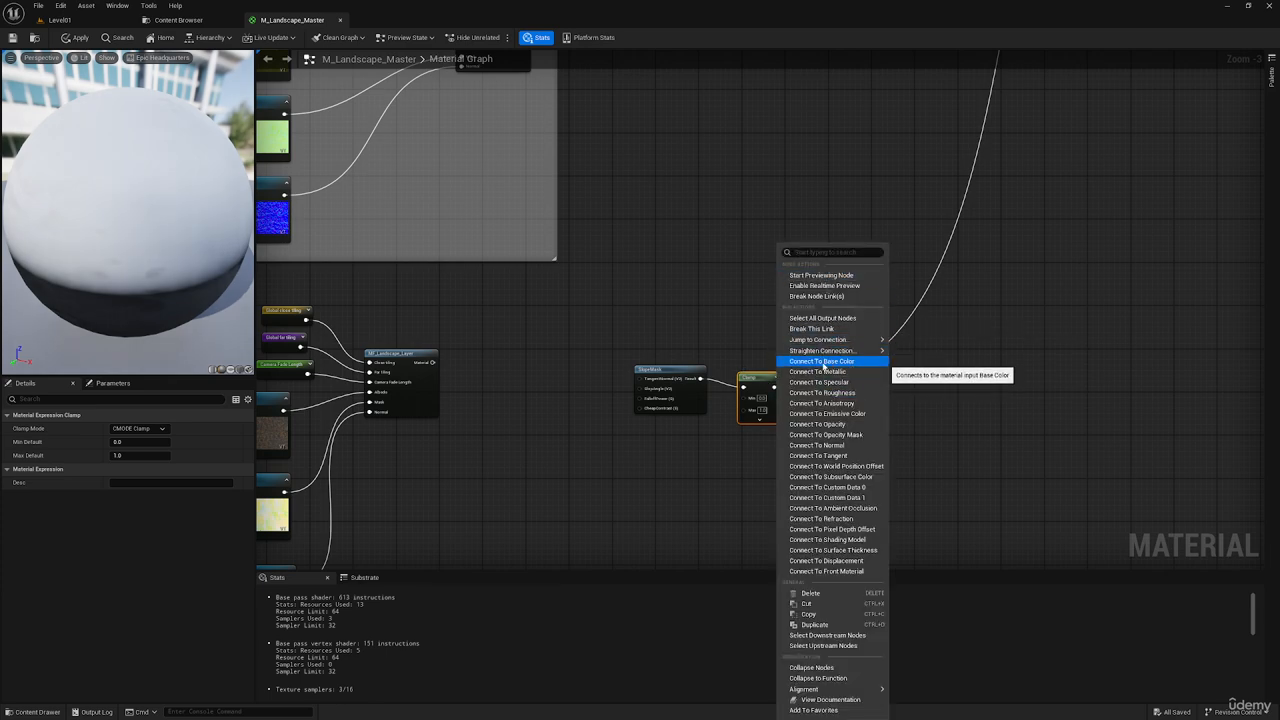
left_click(826, 362)
right_click_drag(823, 299, 650, 550)
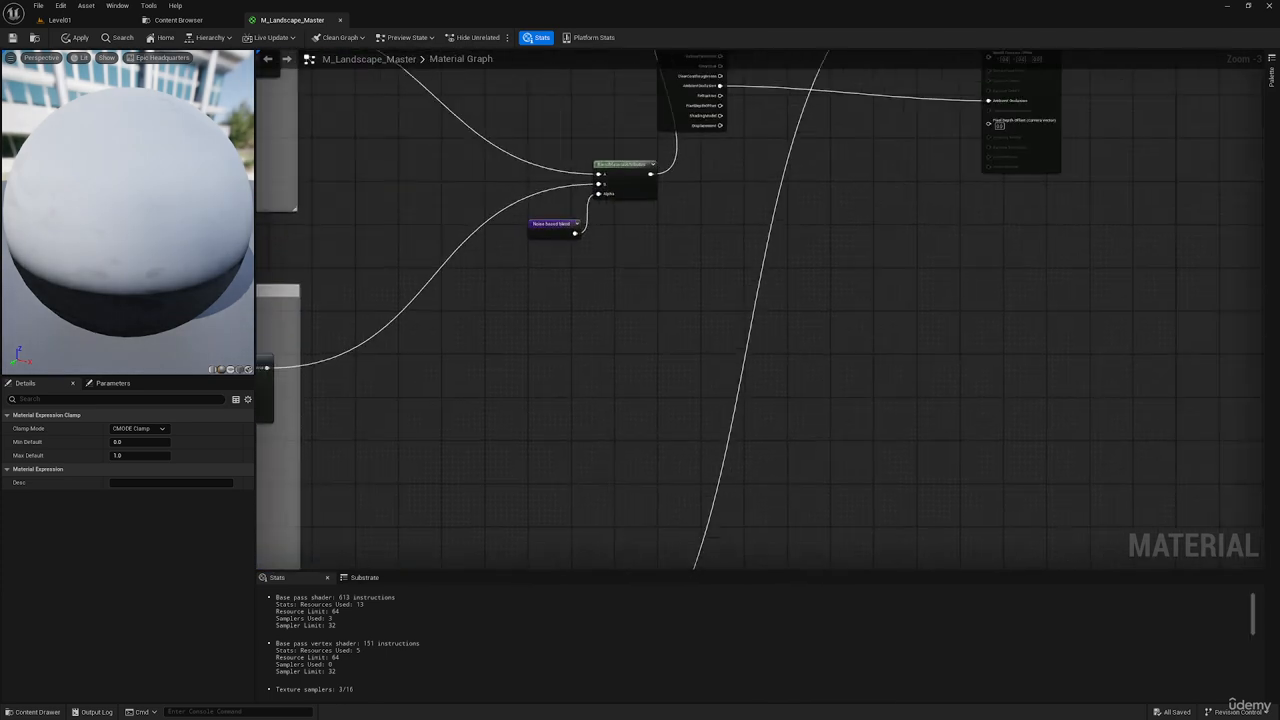
scroll(757, 300, "down", 3)
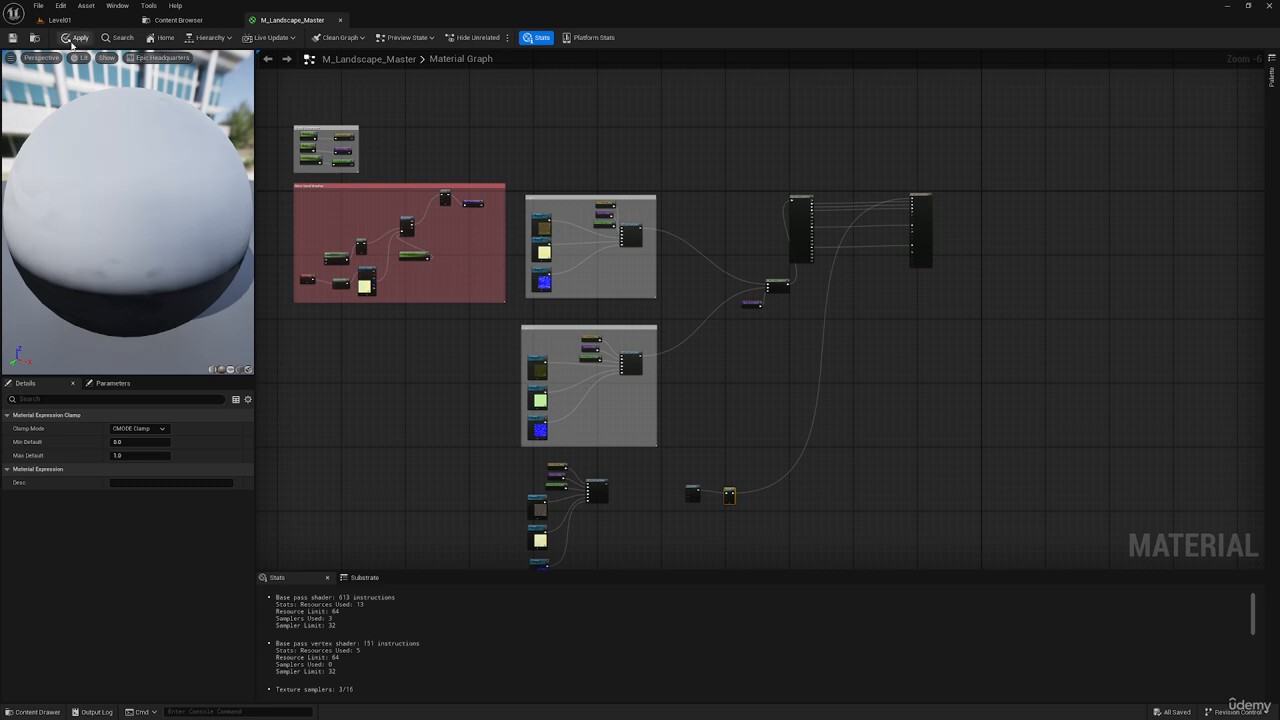
left_click(76, 38)
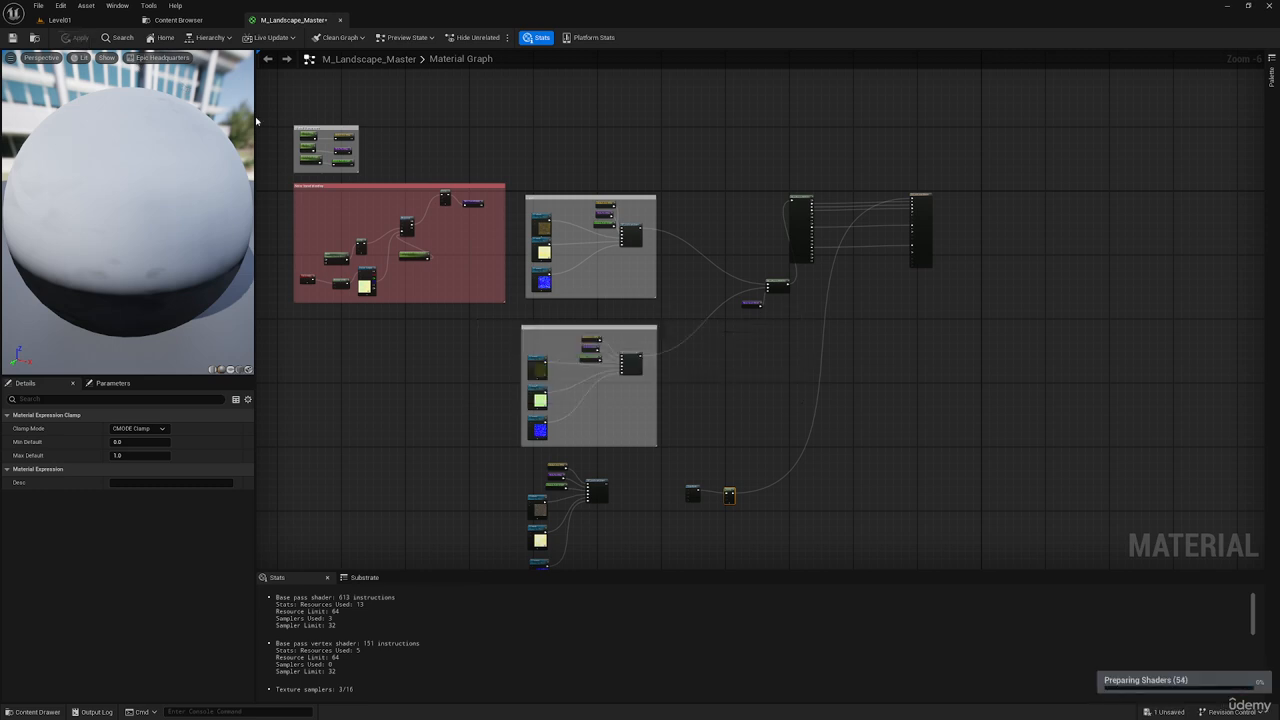
Step: Switch to the Level01 viewport and fly around the landscape to examine the slope mask on the mountains in unlit and lit views
left_click(55, 20)
key("s")
right_click_drag(323, 193, 433, 206)
scroll(323, 193, "up", 5)
key("w")
key("a")
key("s")
key("e")
key("w")
scroll(446, 224, "down", 2)
key("w")
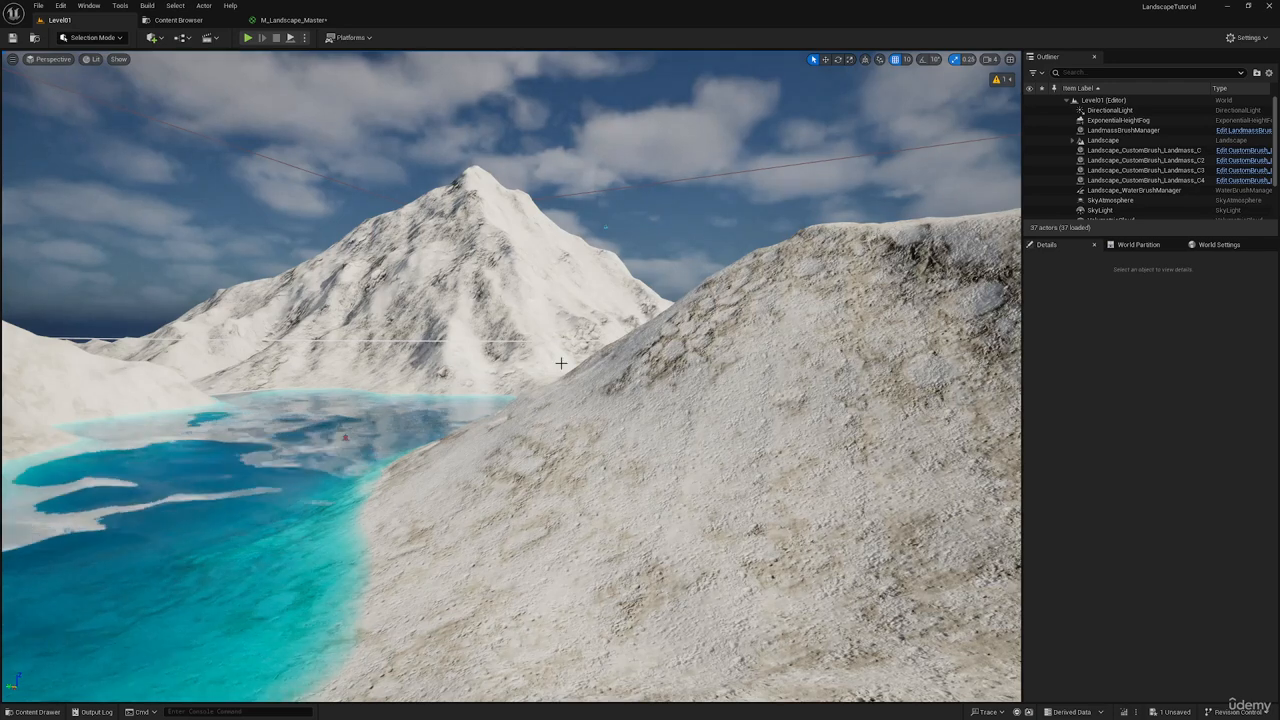
key("alt+3")
key("alt+4")
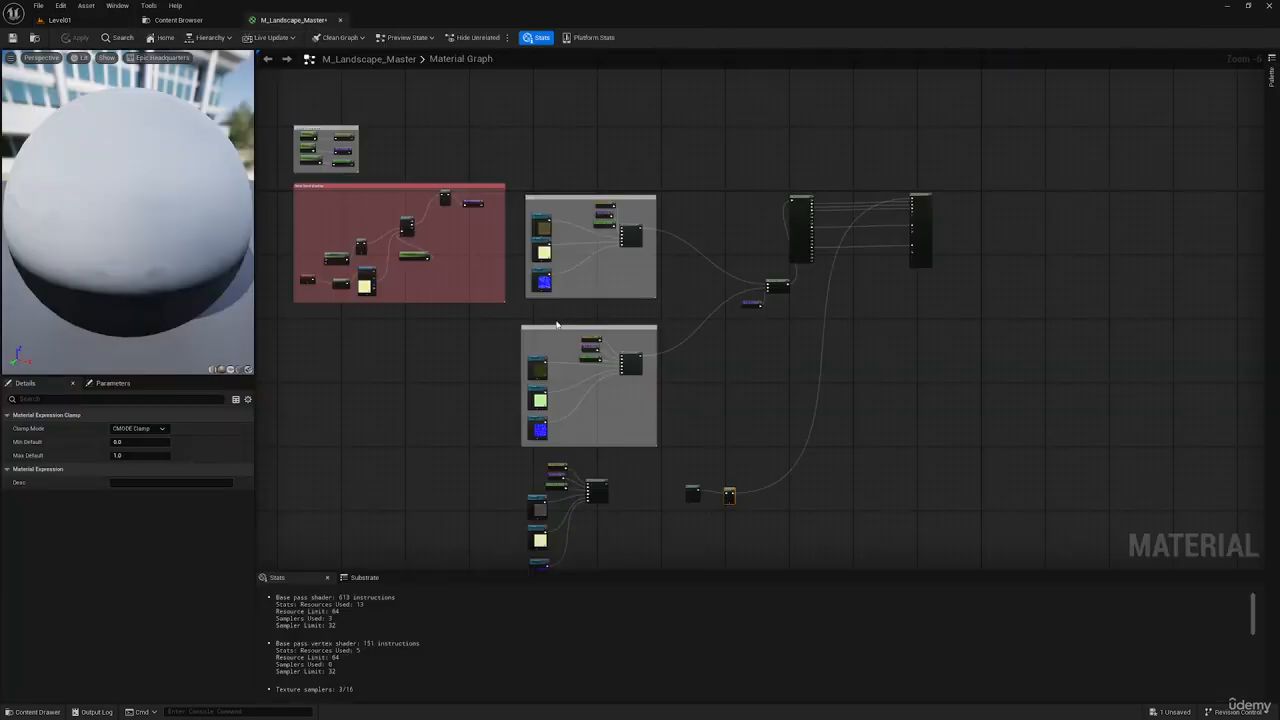
Step: Add a vector parameter named Slope Angle beside the SlopeMask node
scroll(711, 541, "up", 5)
scroll(712, 542, "up", 1)
right_click_drag(735, 492, 592, 375)
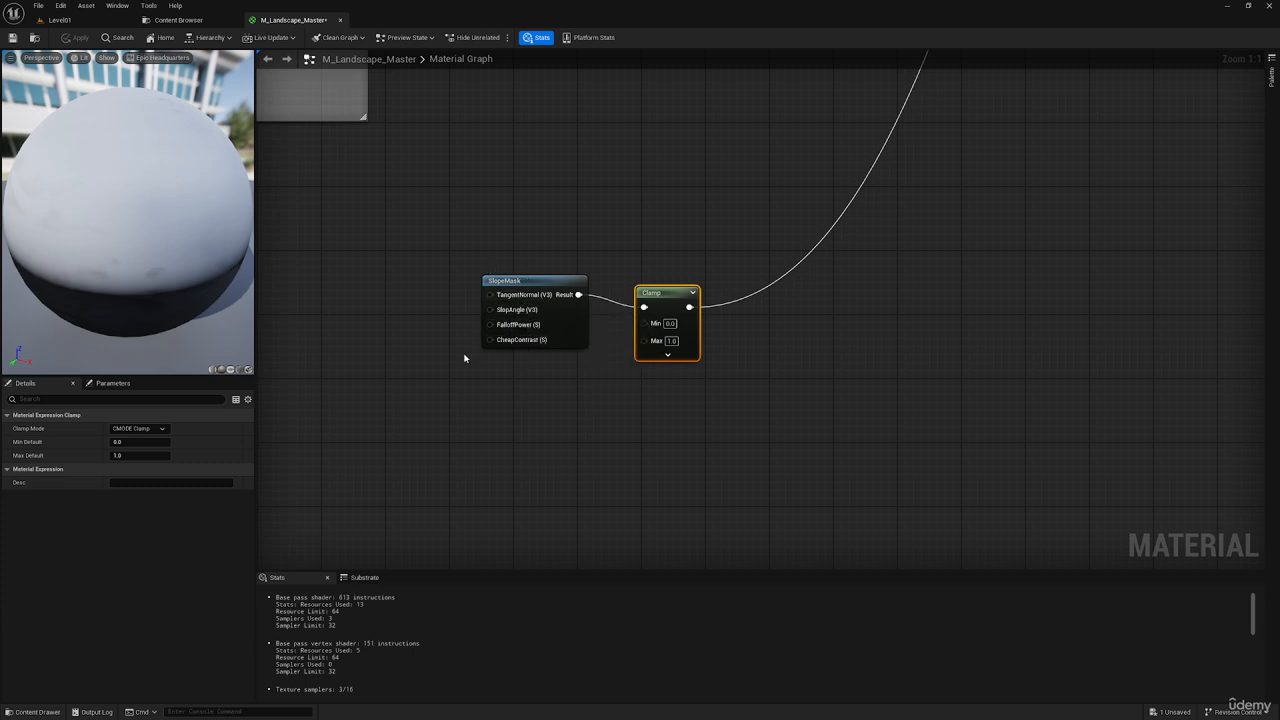
right_click_drag(466, 357, 563, 345)
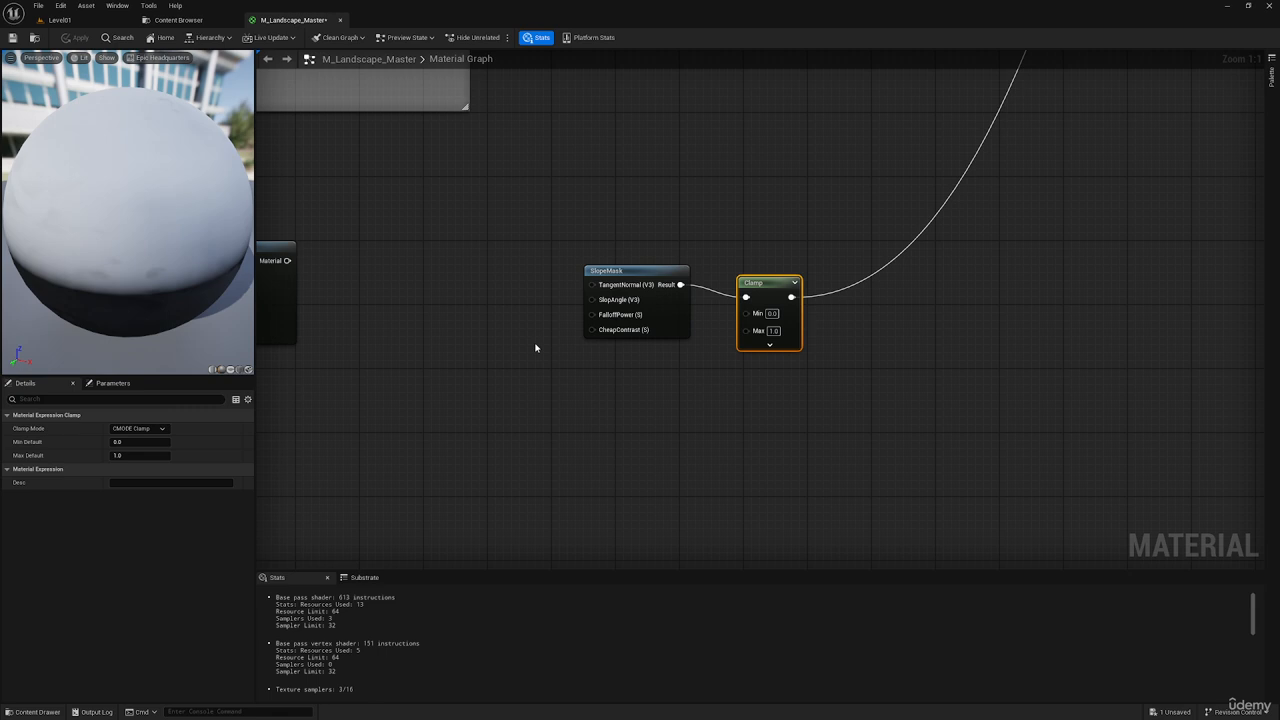
right_click_drag(505, 340, 563, 337)
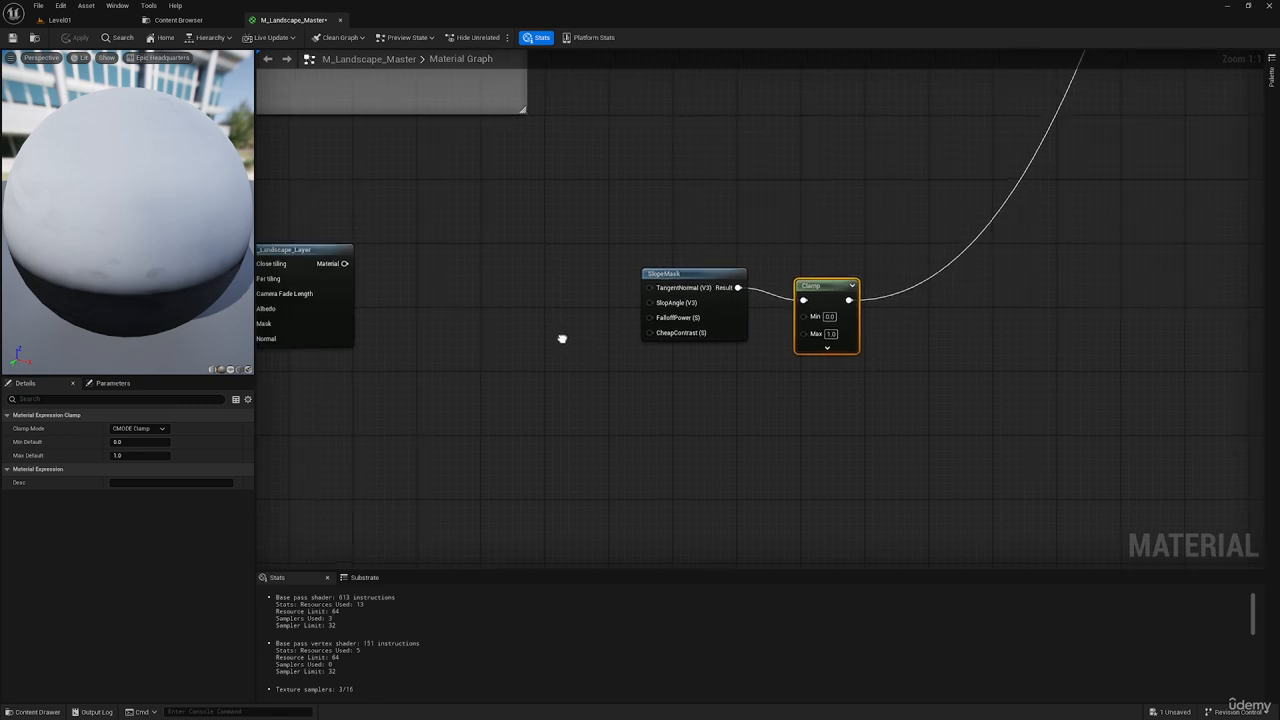
left_click(499, 283)
type("vvvv")
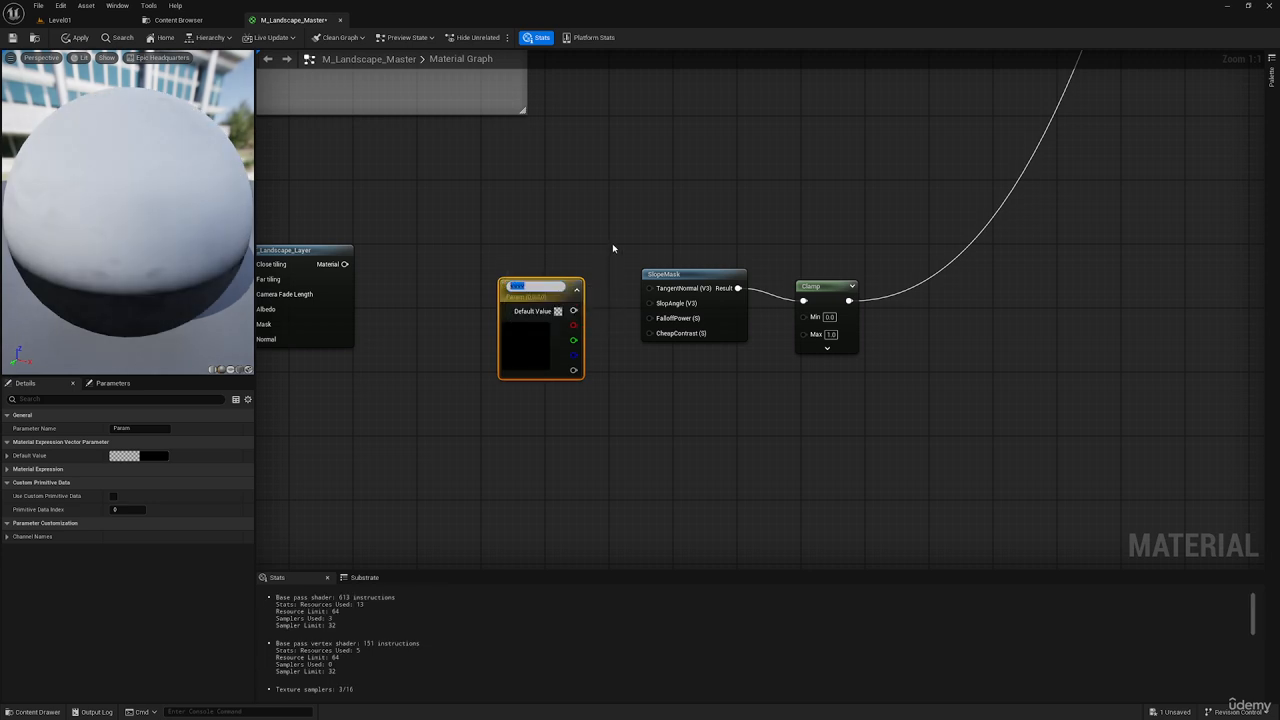
type("Slope Angle")
key("Return")
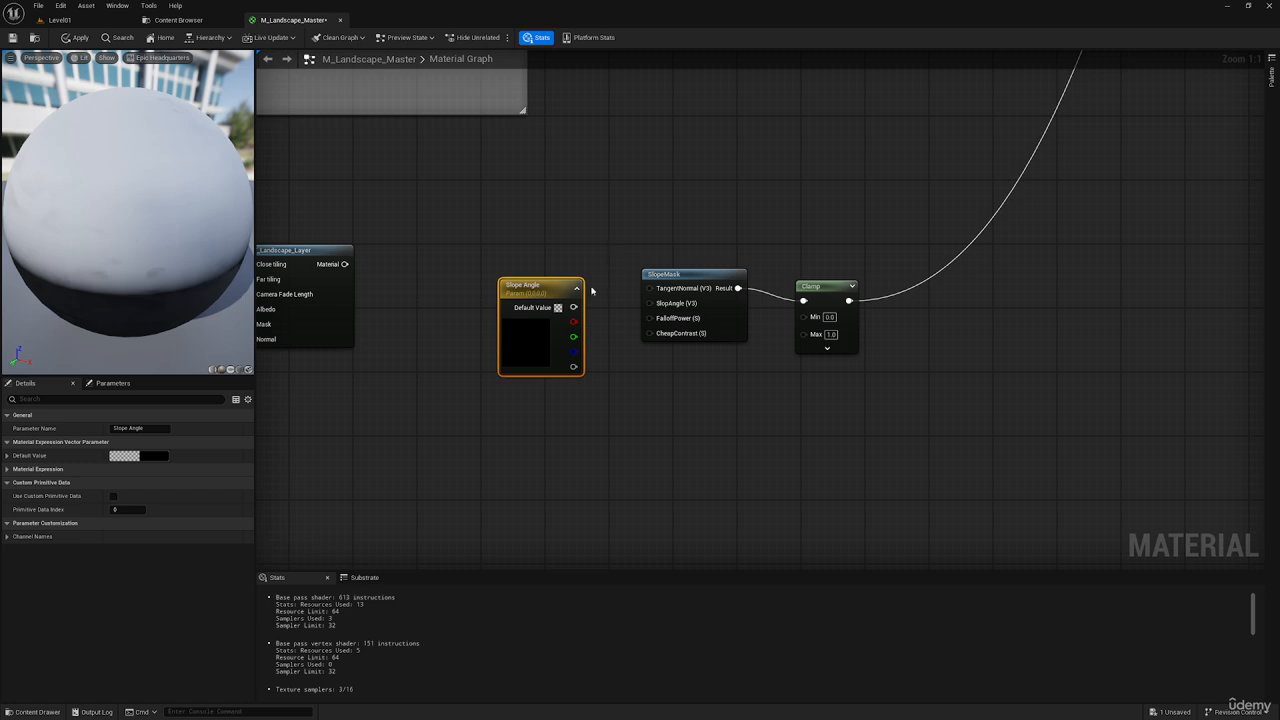
Step: Move the Slope Angle parameter away from SlopeMask and raise its default colour's blue channel to about 1, making it pure blue
left_click_drag(538, 332, 503, 306)
left_click(152, 456)
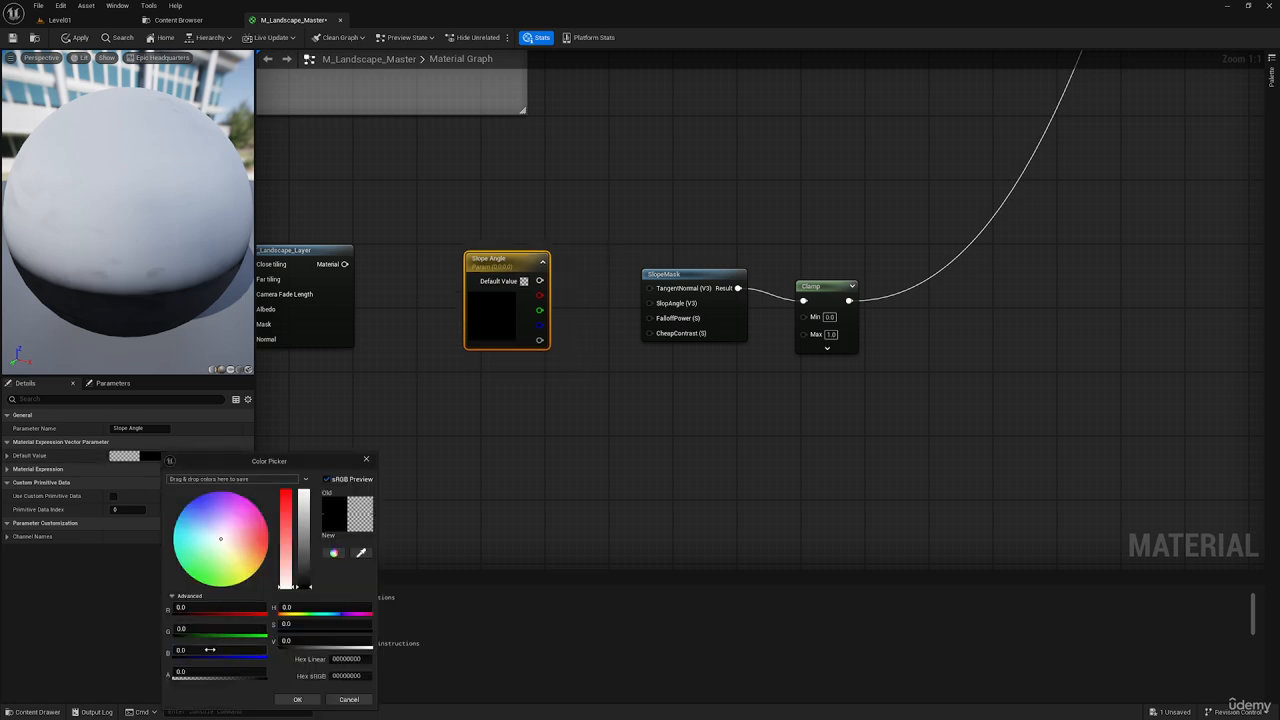
left_click_drag(210, 650, 262, 650)
left_click(297, 699)
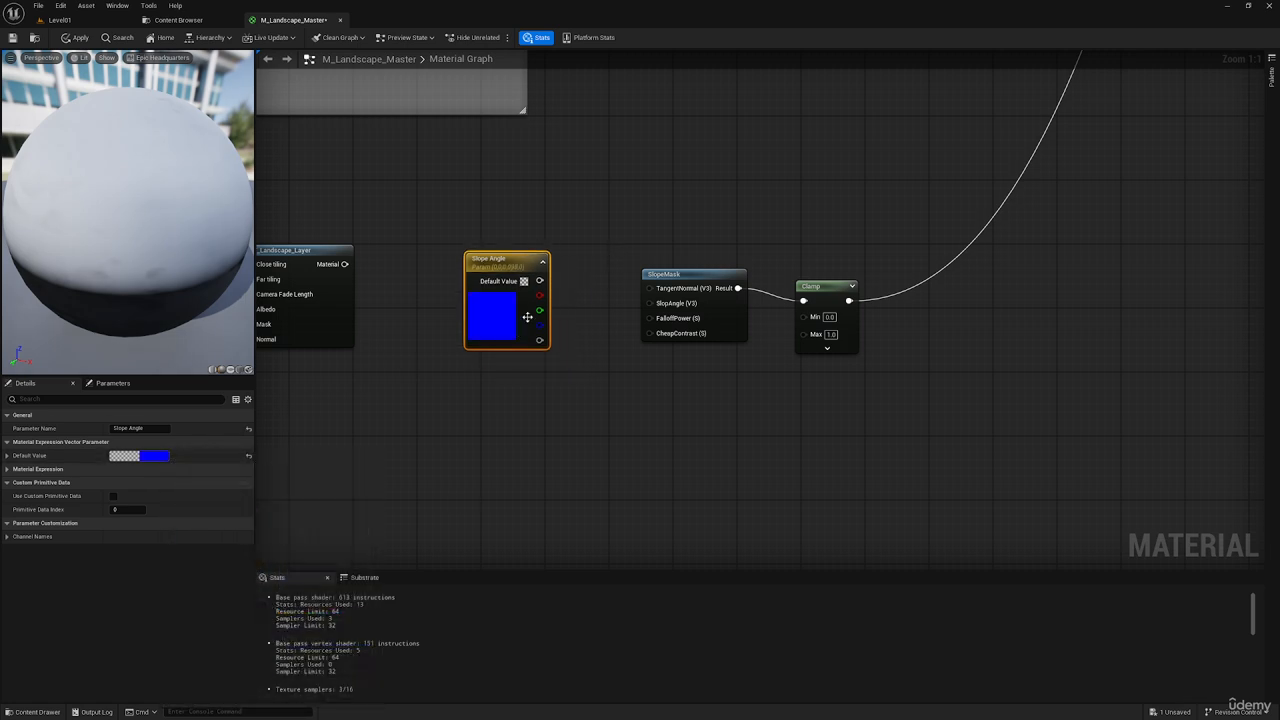
Step: Connect the Slope Angle parameter to SlopeMask's SlopAngle input and apply the material
left_click_drag(539, 281, 651, 303)
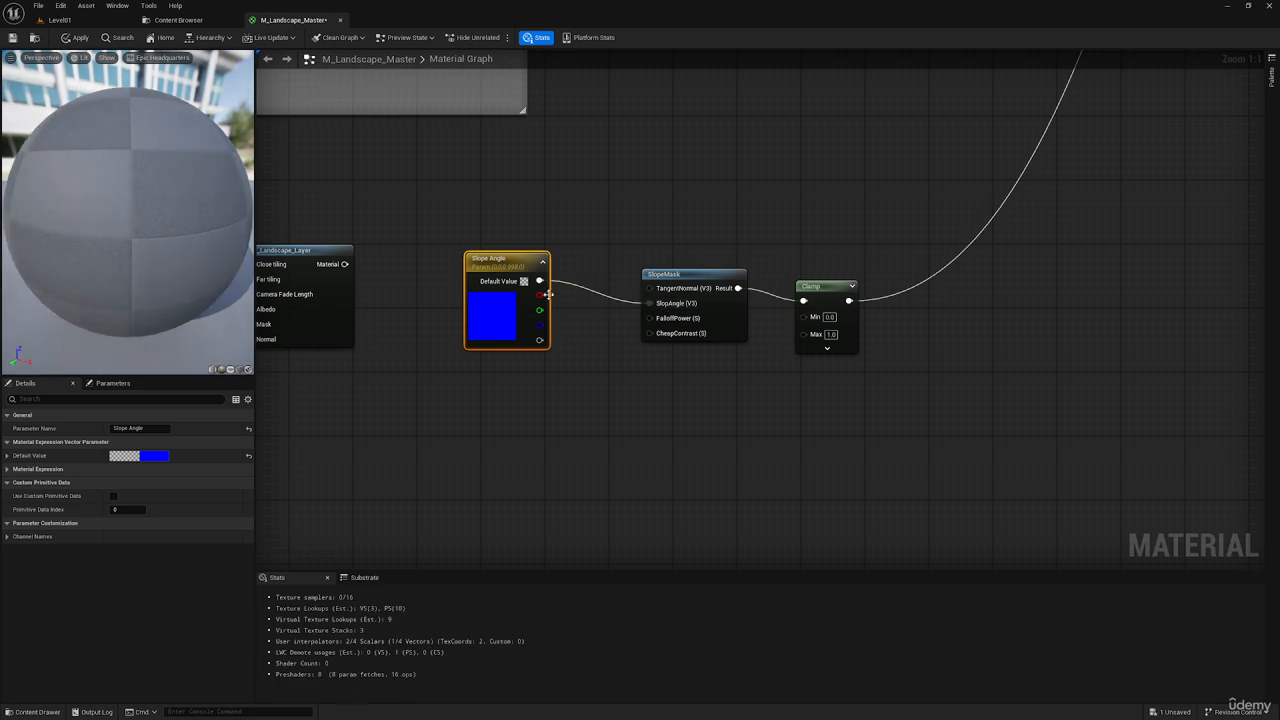
left_click(73, 38)
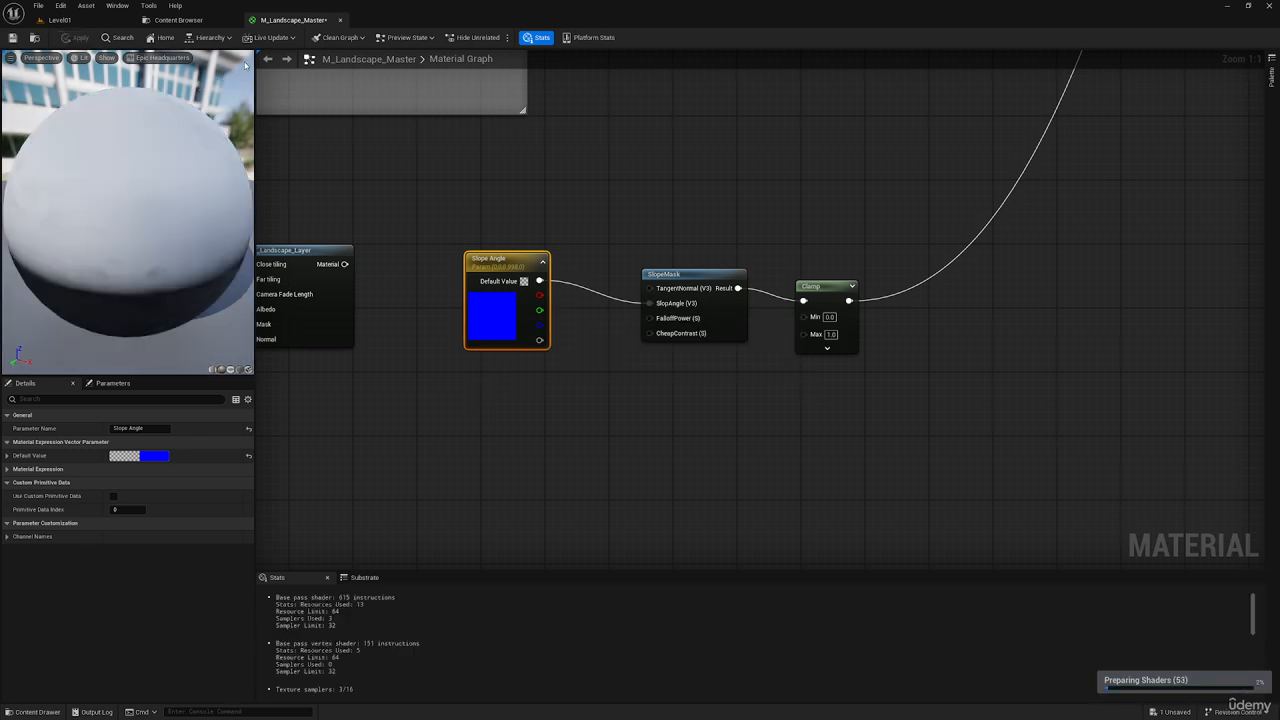
right_click_drag(371, 149, 363, 143)
Step: Switch to Level01 and place a Cylinder shape in the level near the lake shore
key("ctrl+space")
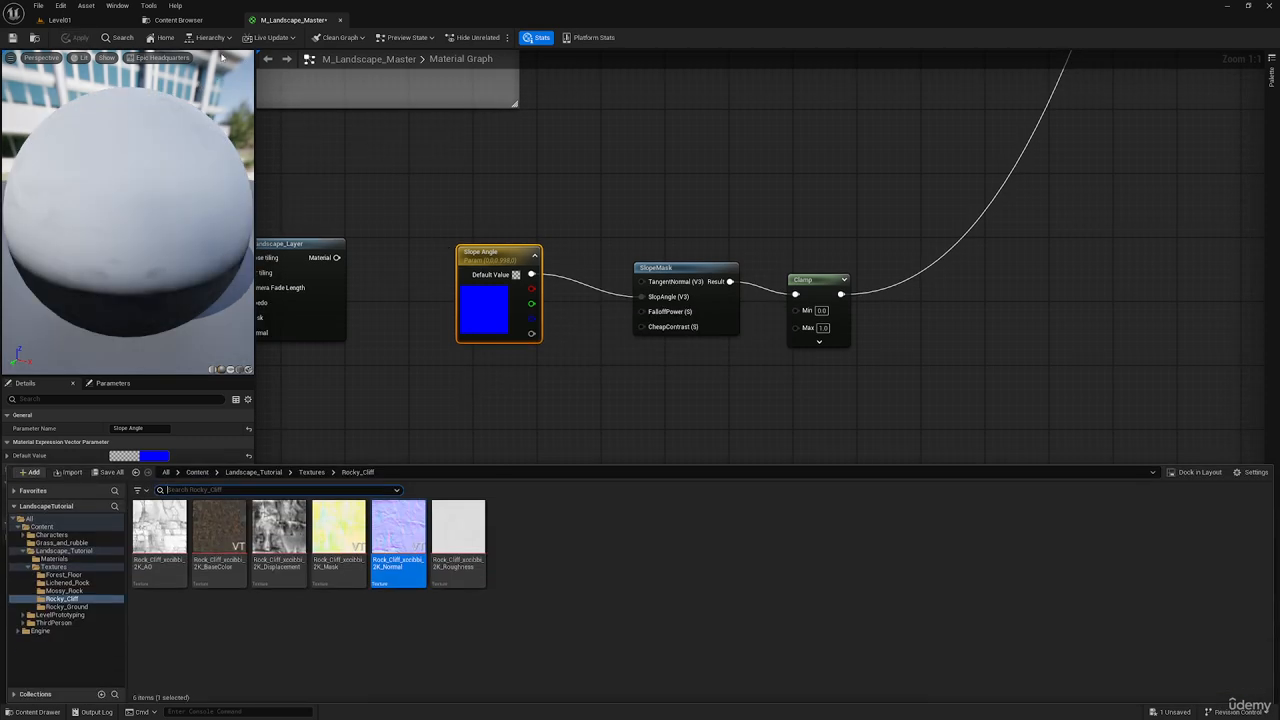
left_click(92, 20)
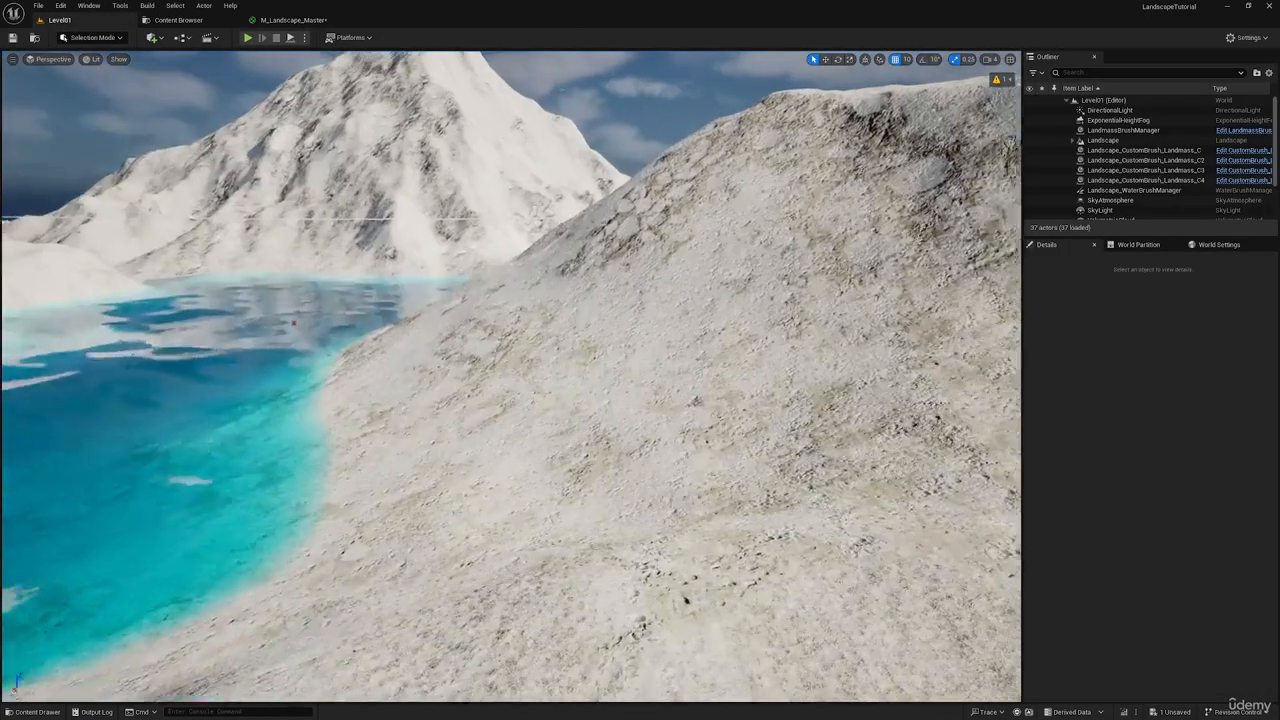
left_click(154, 37)
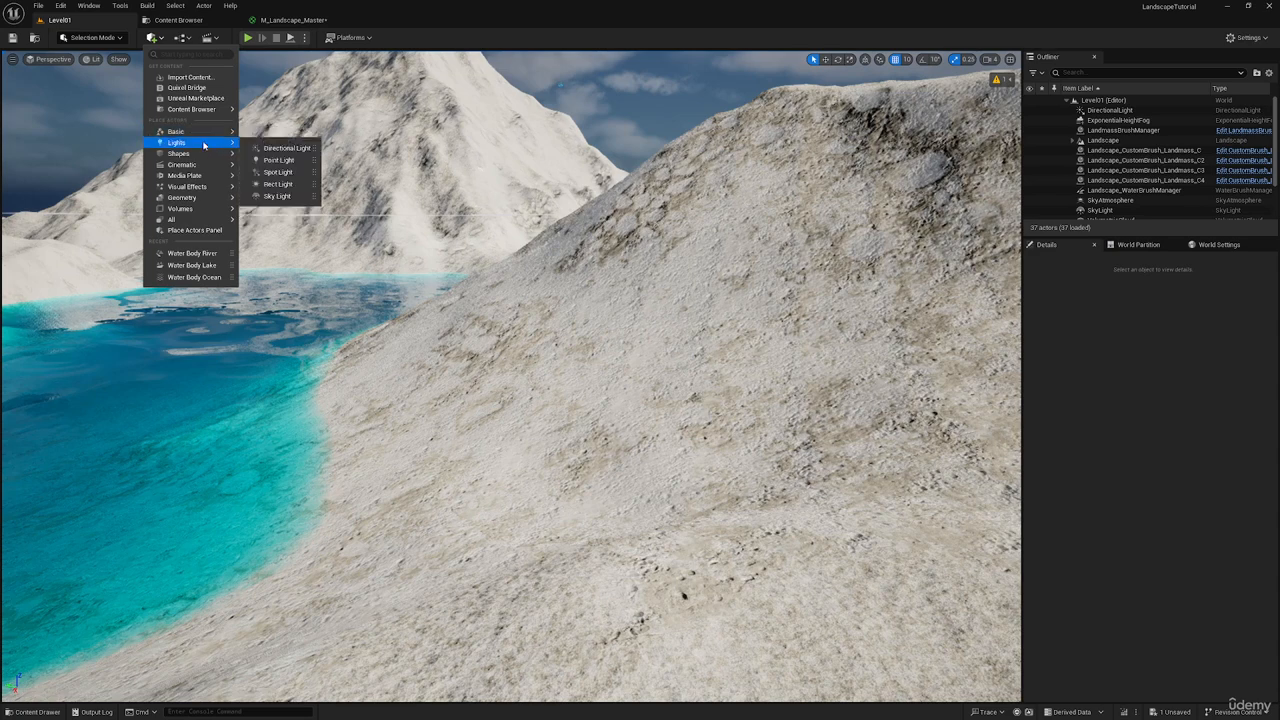
mouse_move(189, 145)
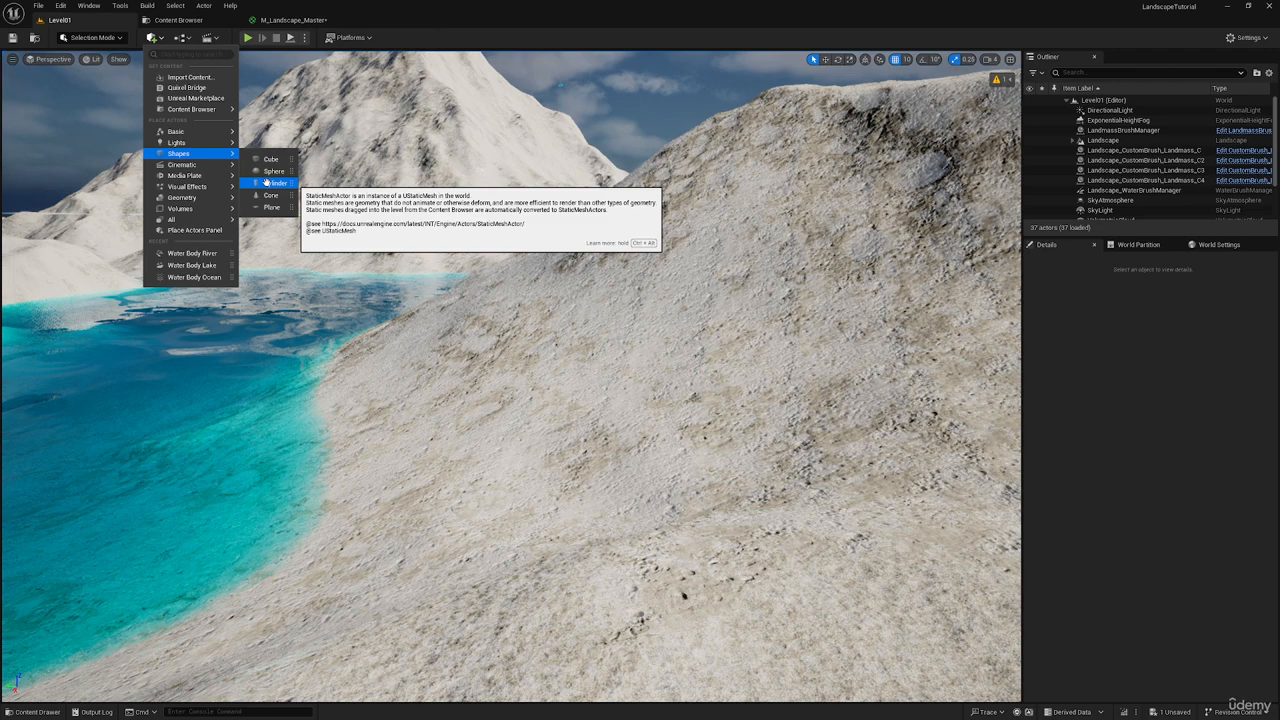
left_click_drag(267, 182, 392, 240)
Step: Assign M_Landscape_Master from the Materials folder to the cylinder
key("ctrl+space")
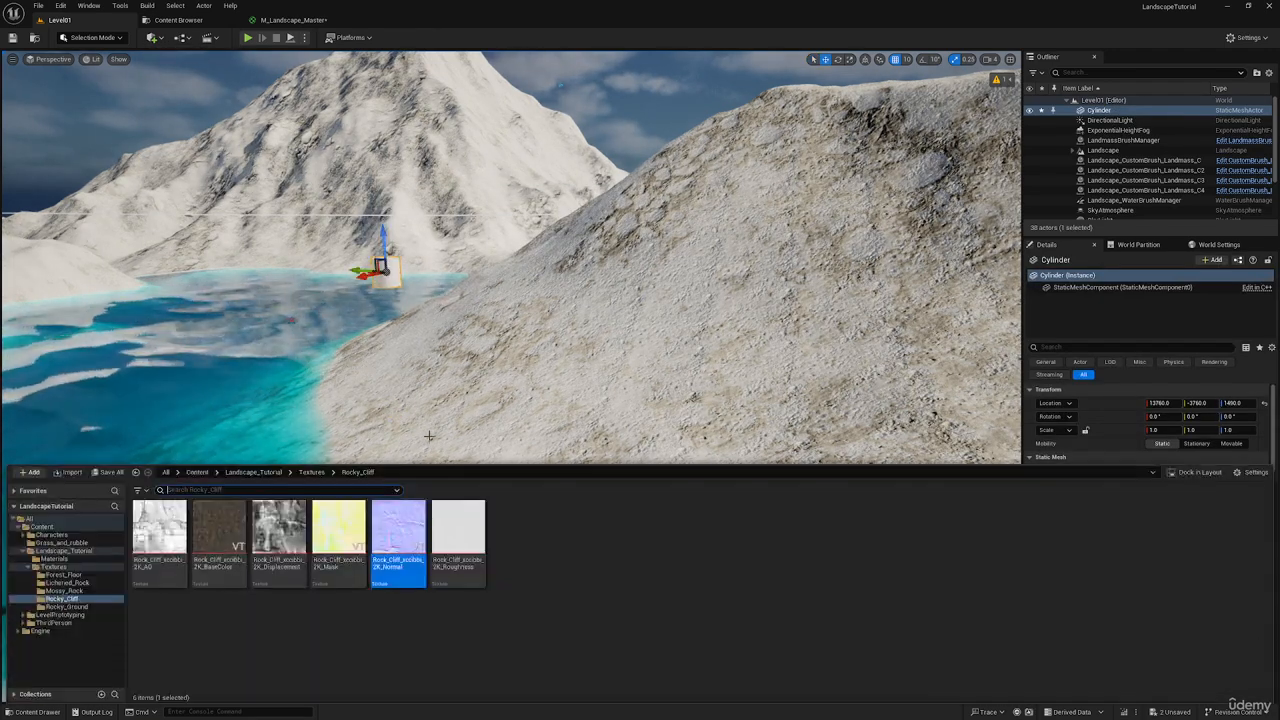
left_click(54, 558)
left_click_drag(160, 530, 683, 597)
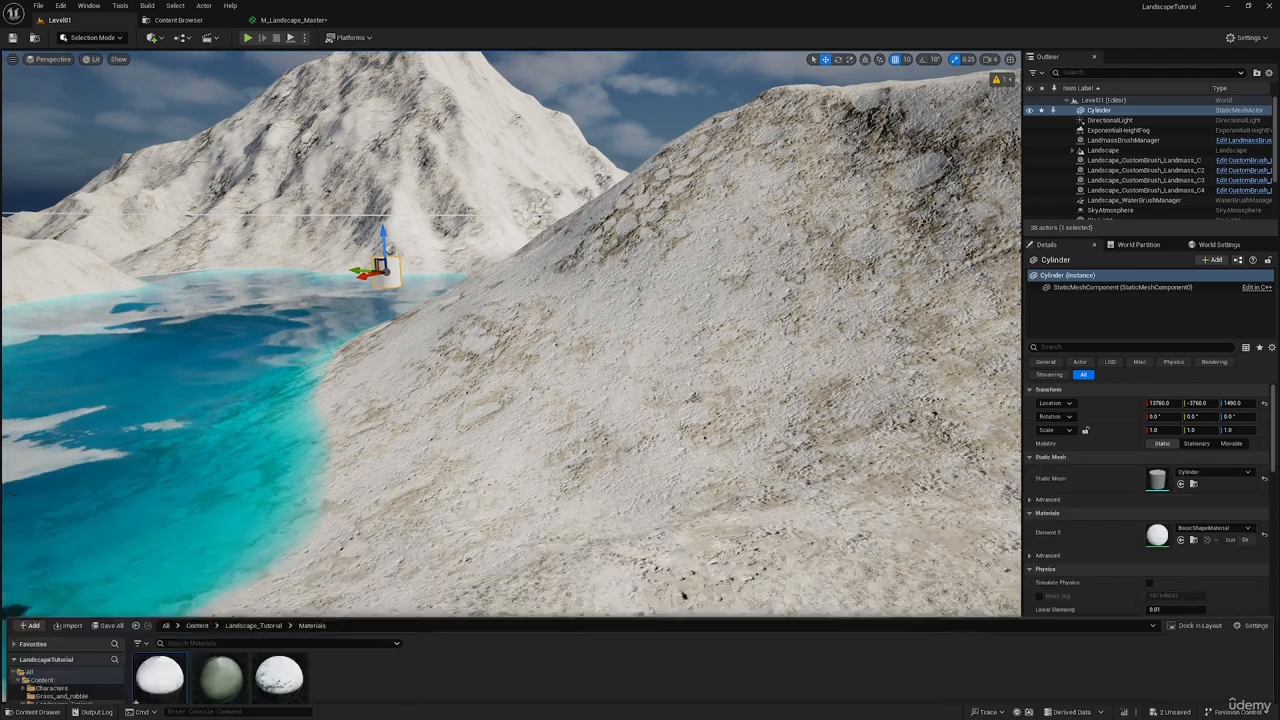
right_click_drag(700, 450, 682, 441)
left_click(1182, 540)
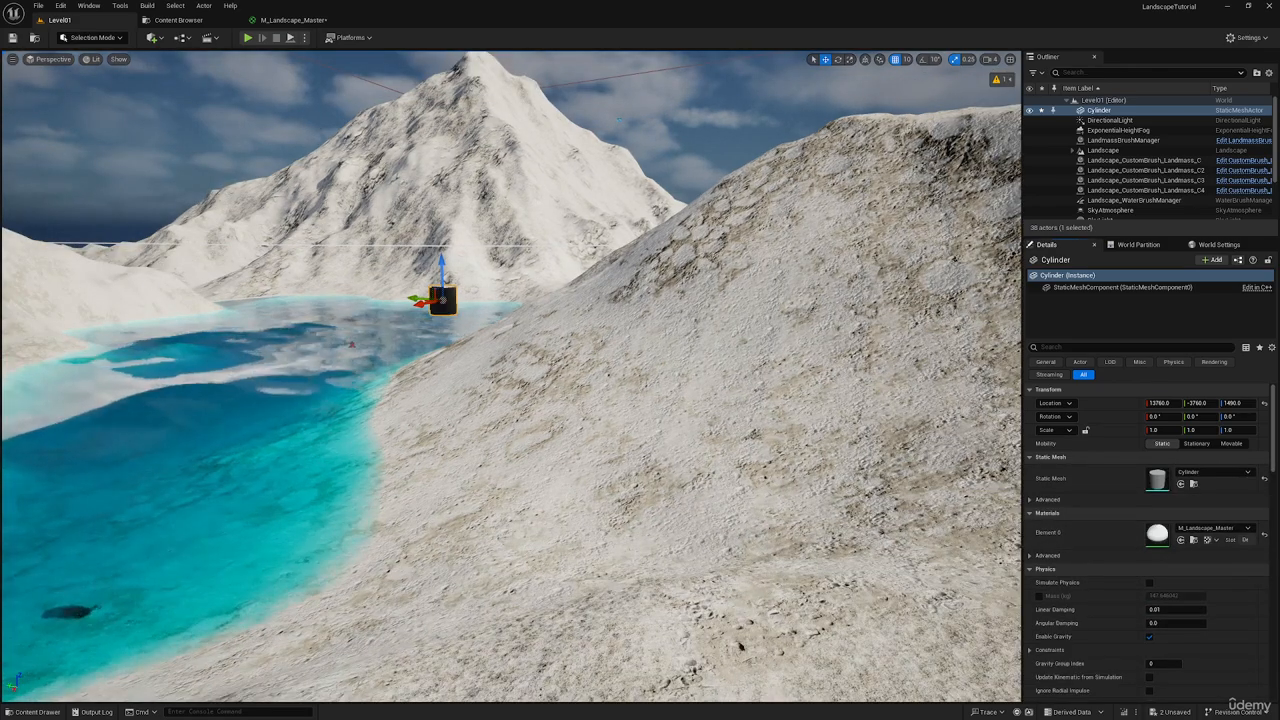
Step: Approach the cylinder and rotate it about its X axis to test how the slope mask responds
right_click_drag(640, 400, 635, 500)
key("w")
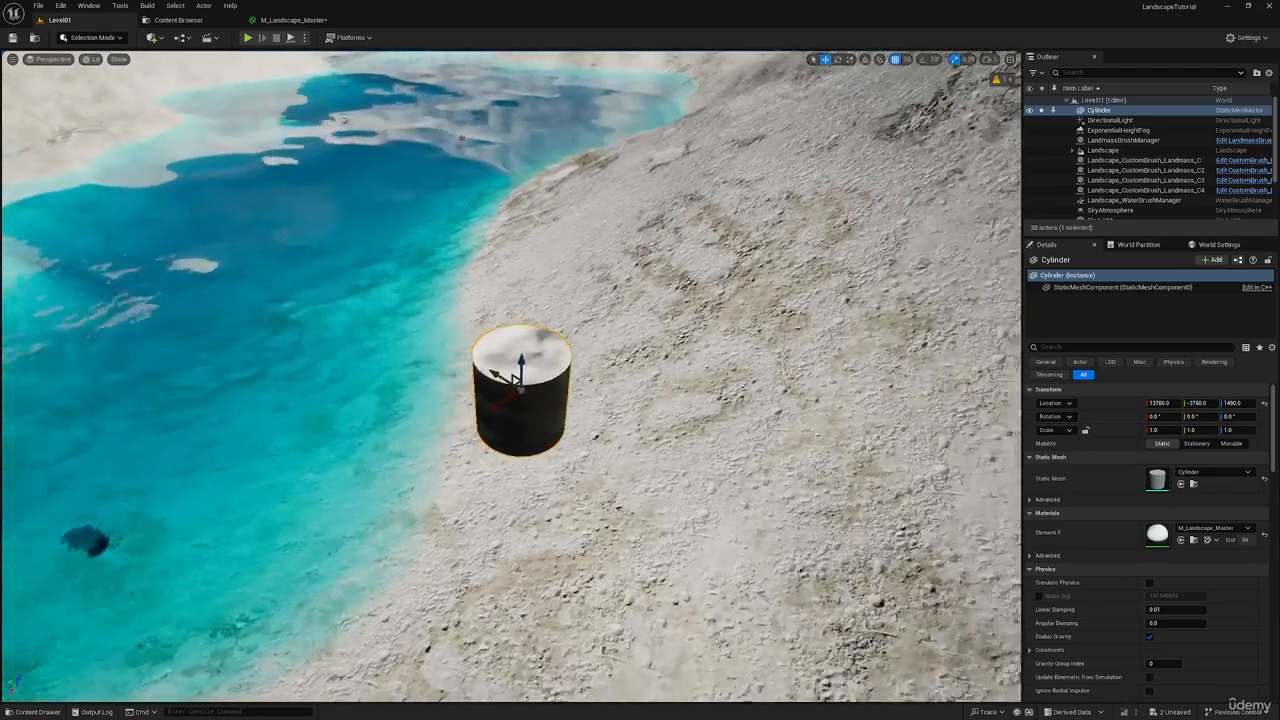
right_click_drag(515, 378, 518, 384)
key("e")
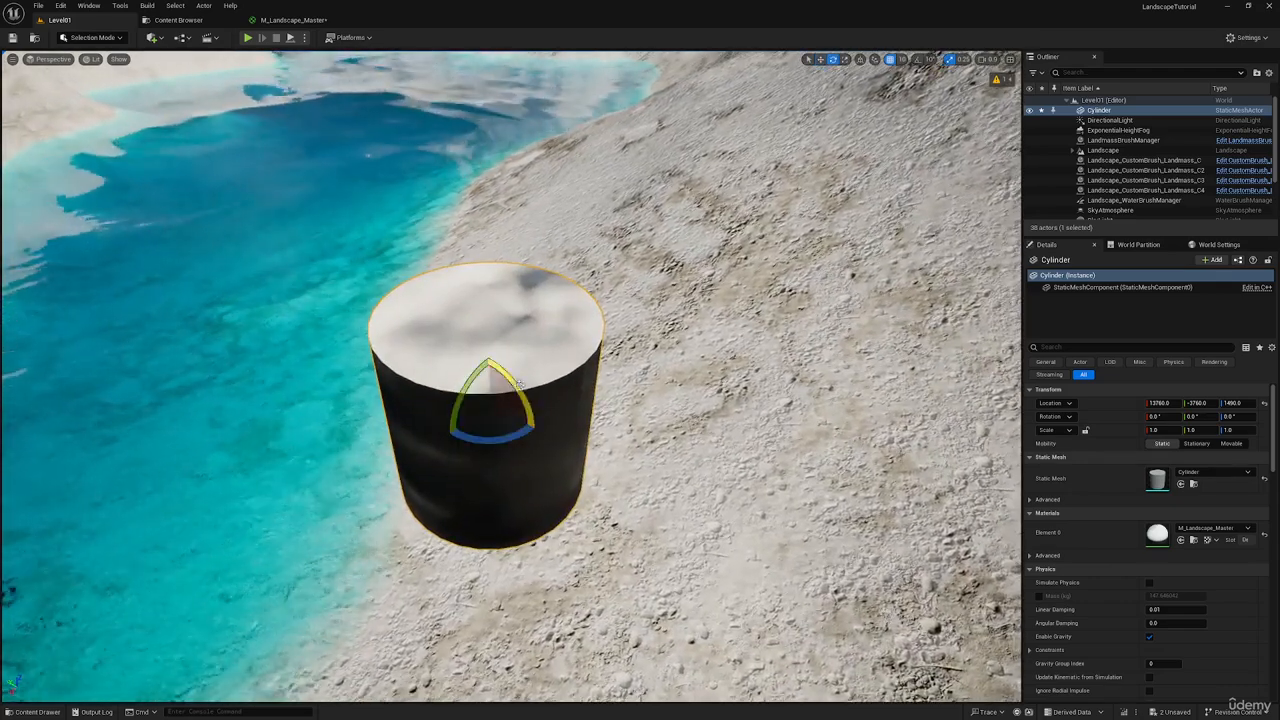
left_click_drag(519, 384, 430, 368)
right_click_drag(519, 384, 495, 350)
left_click_drag(497, 335, 405, 290)
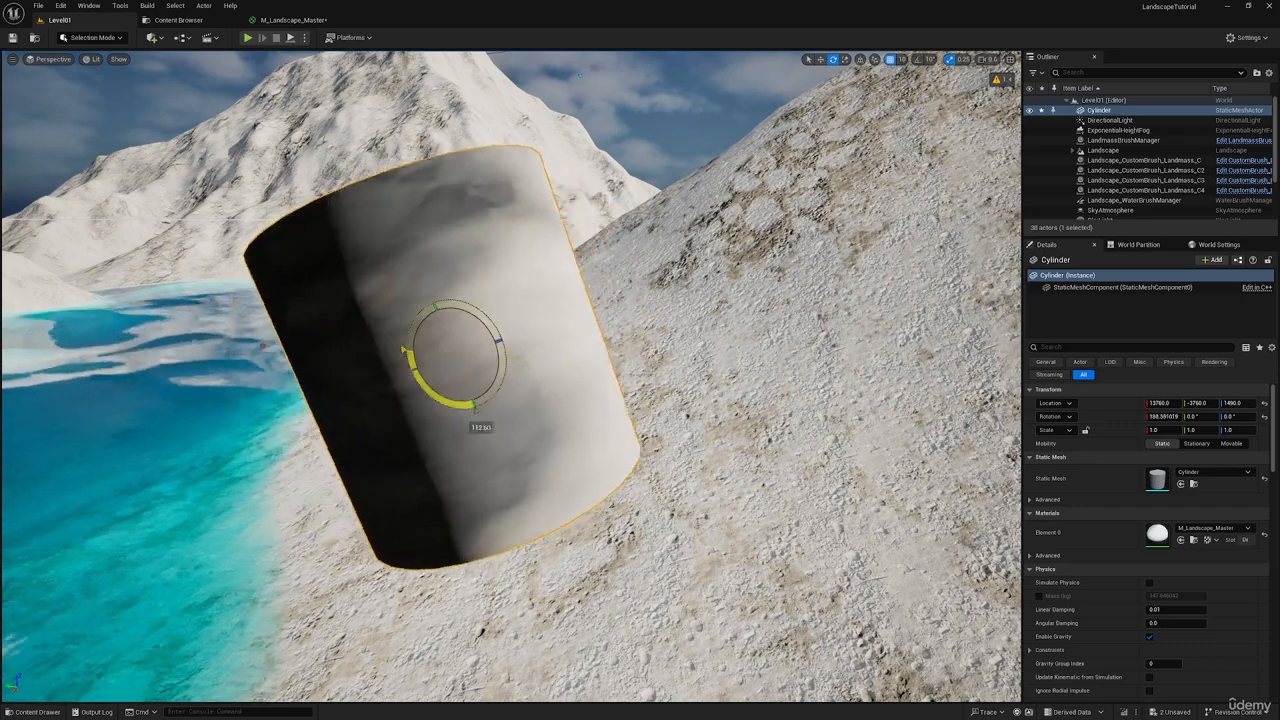
mouse_move(475, 405)
left_mouse_down()
mouse_move(448, 405)
mouse_move(465, 407)
left_mouse_up()
right_click_drag(497, 335, 508, 337)
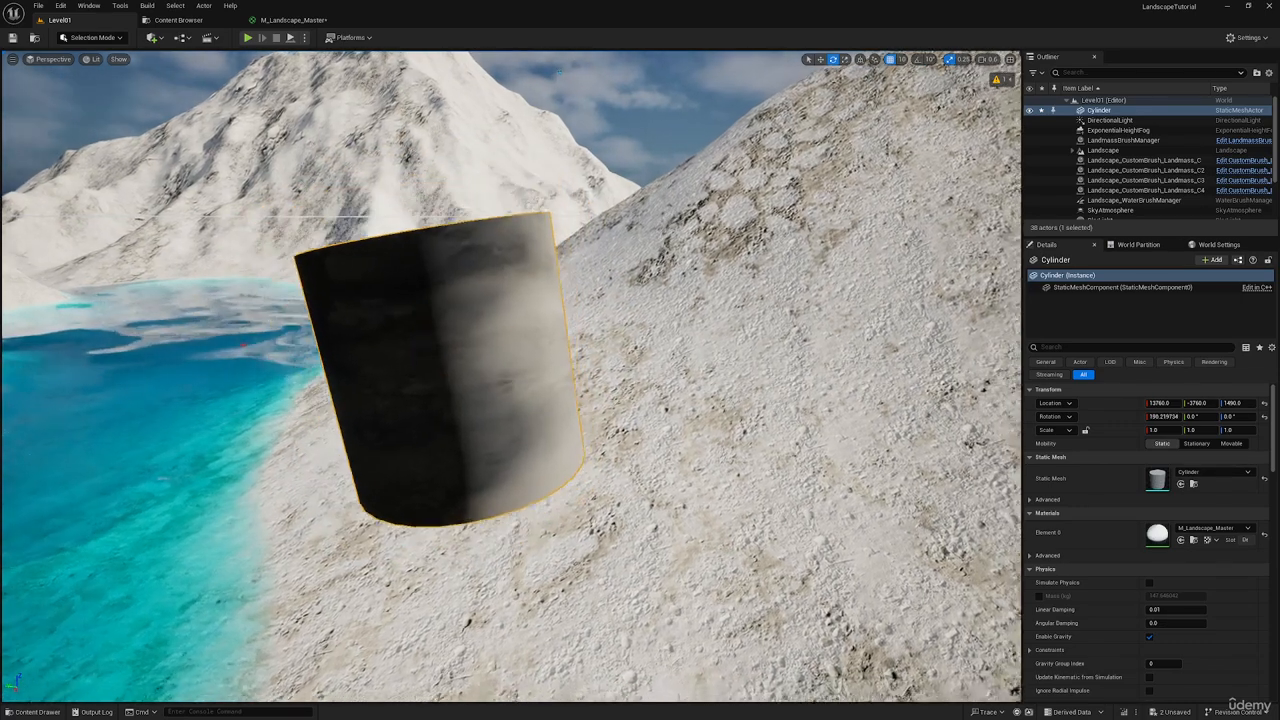
Step: Open the MI_Landscape_01 material instance, place its enlarged window beside the cylinder, and enable the Slope Angle override
key("ctrl+space")
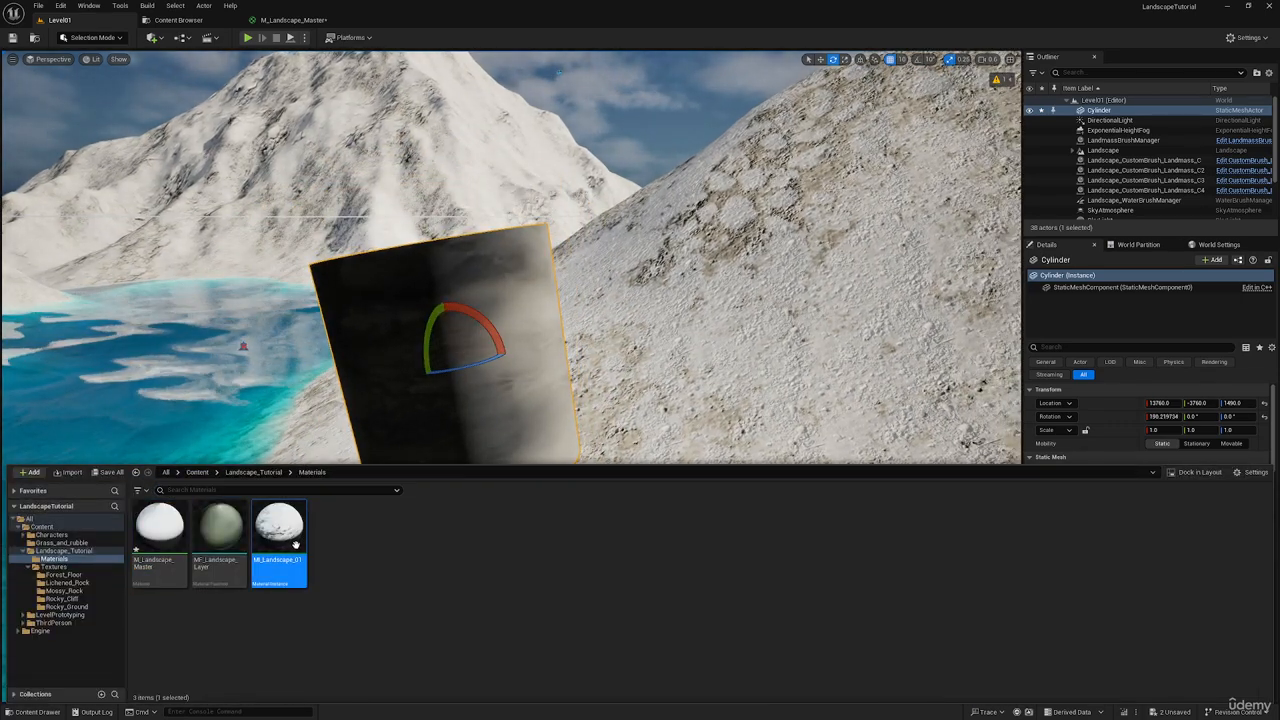
double_click(280, 540)
left_click_drag(406, 28, 880, 166)
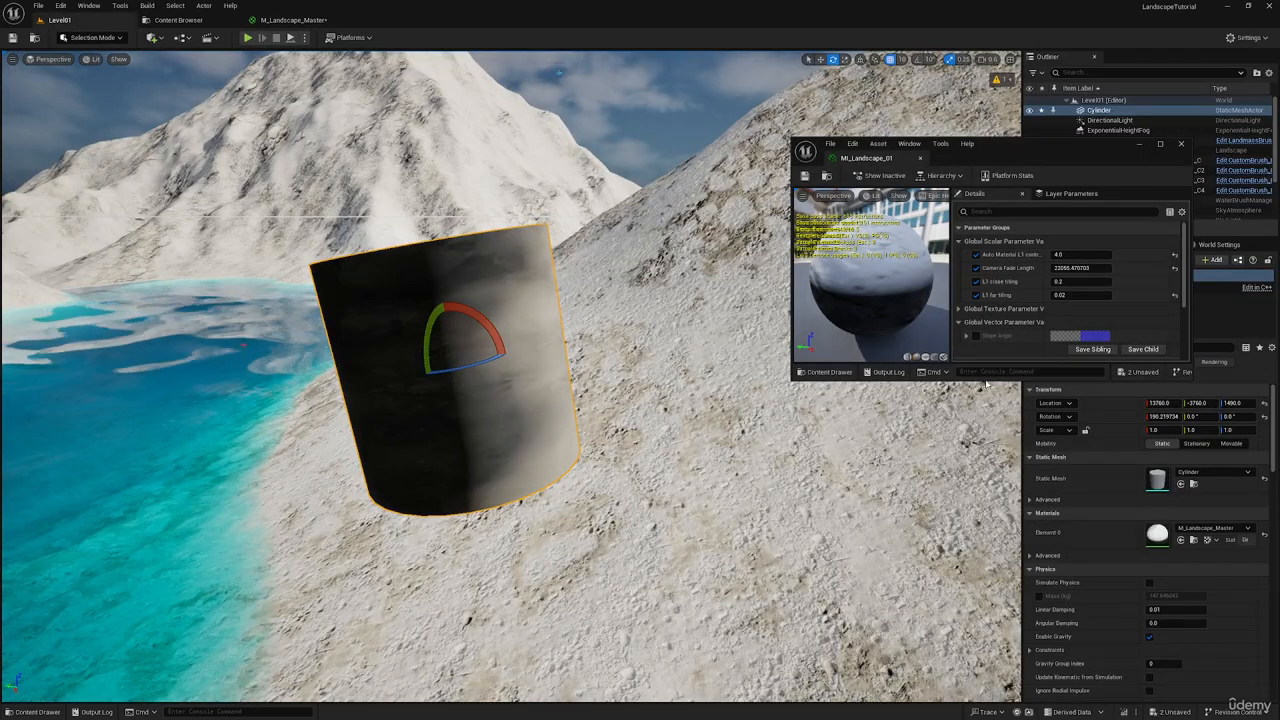
left_click_drag(987, 381, 987, 635)
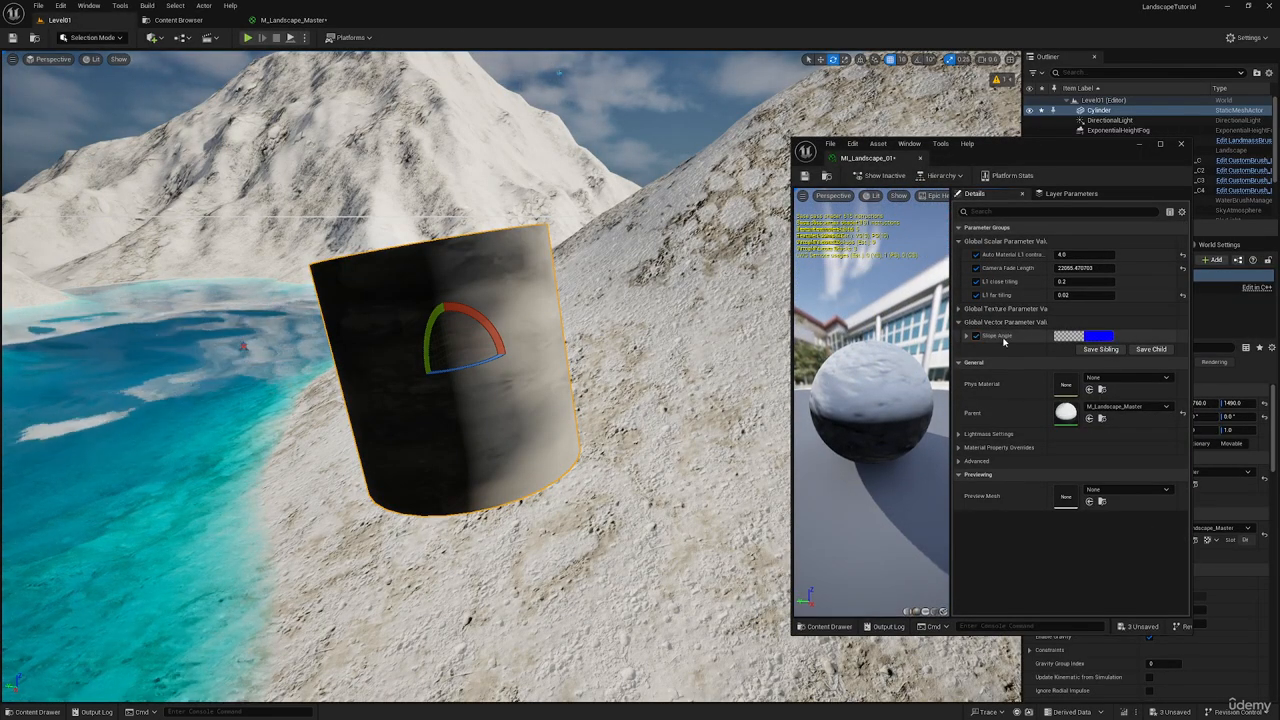
Step: Set the instance's Slope Angle colour to red, with R 0.994 and B 0.0, while viewing the landscape and cylinder
left_click(967, 337)
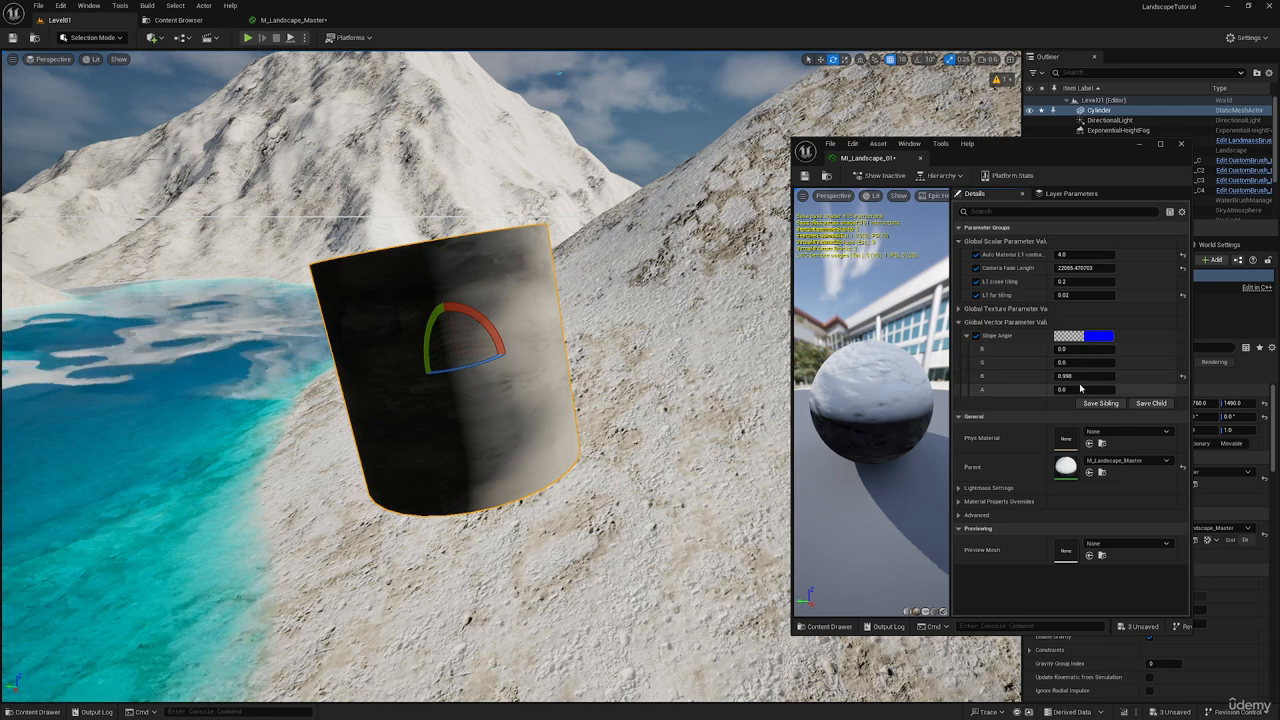
left_click(1079, 377)
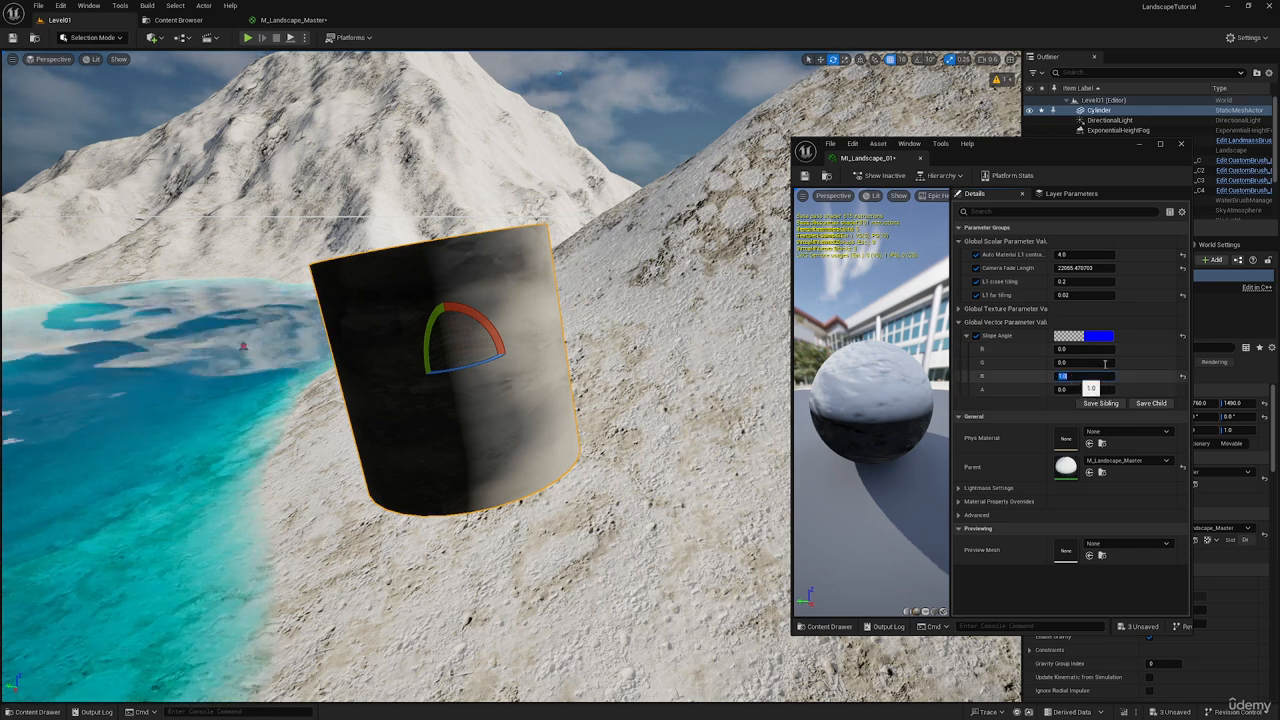
left_click(1098, 336)
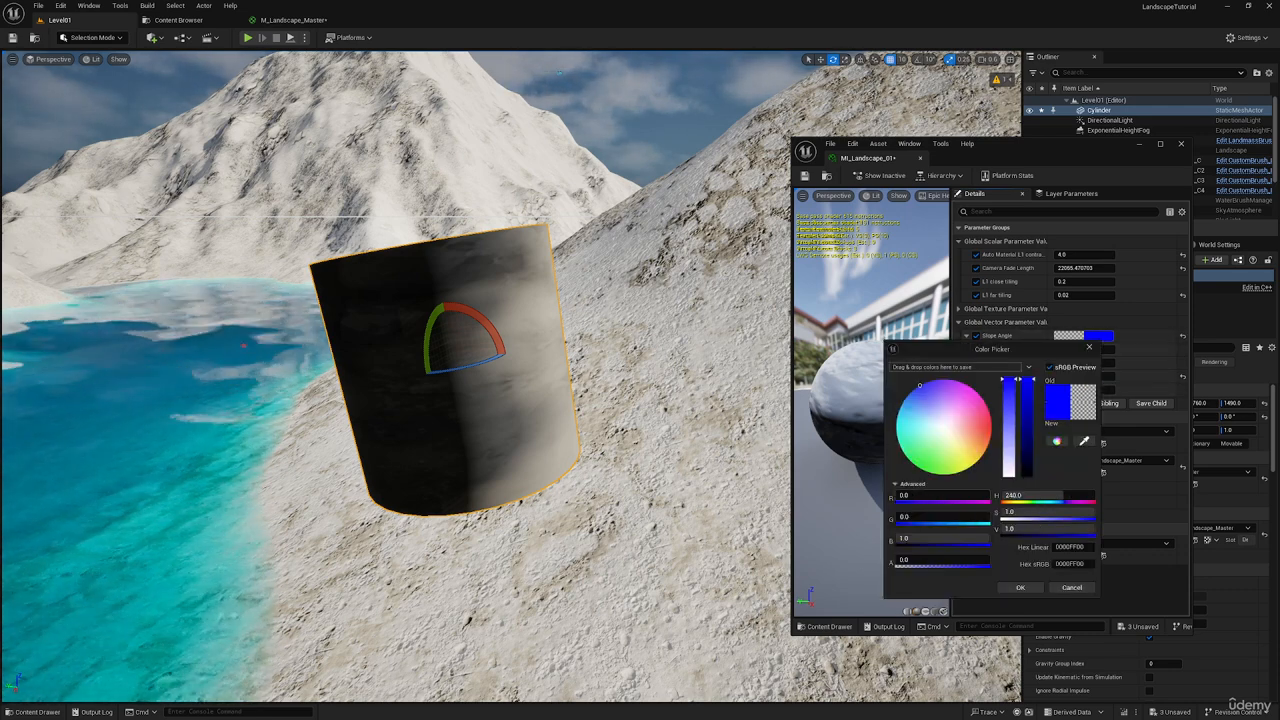
left_click_drag(904, 496, 989, 496)
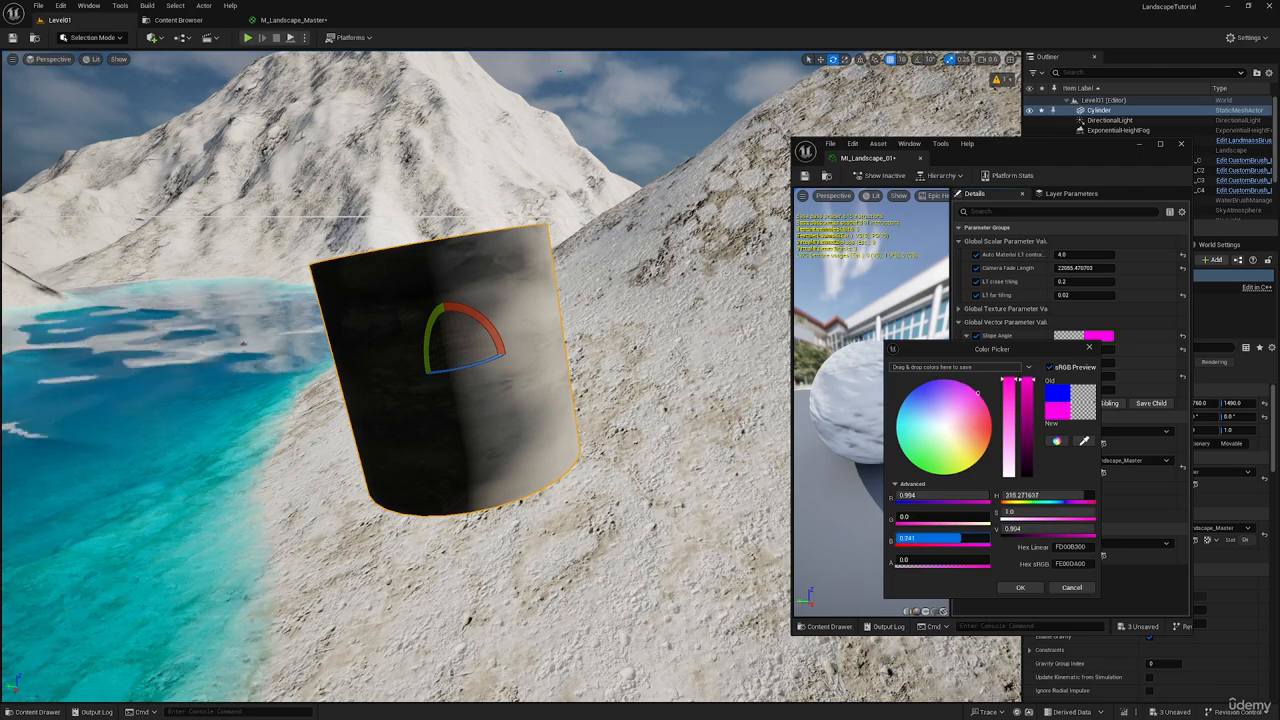
left_click_drag(961, 538, 897, 538)
left_click_drag(660, 400, 780, 500, "alt")
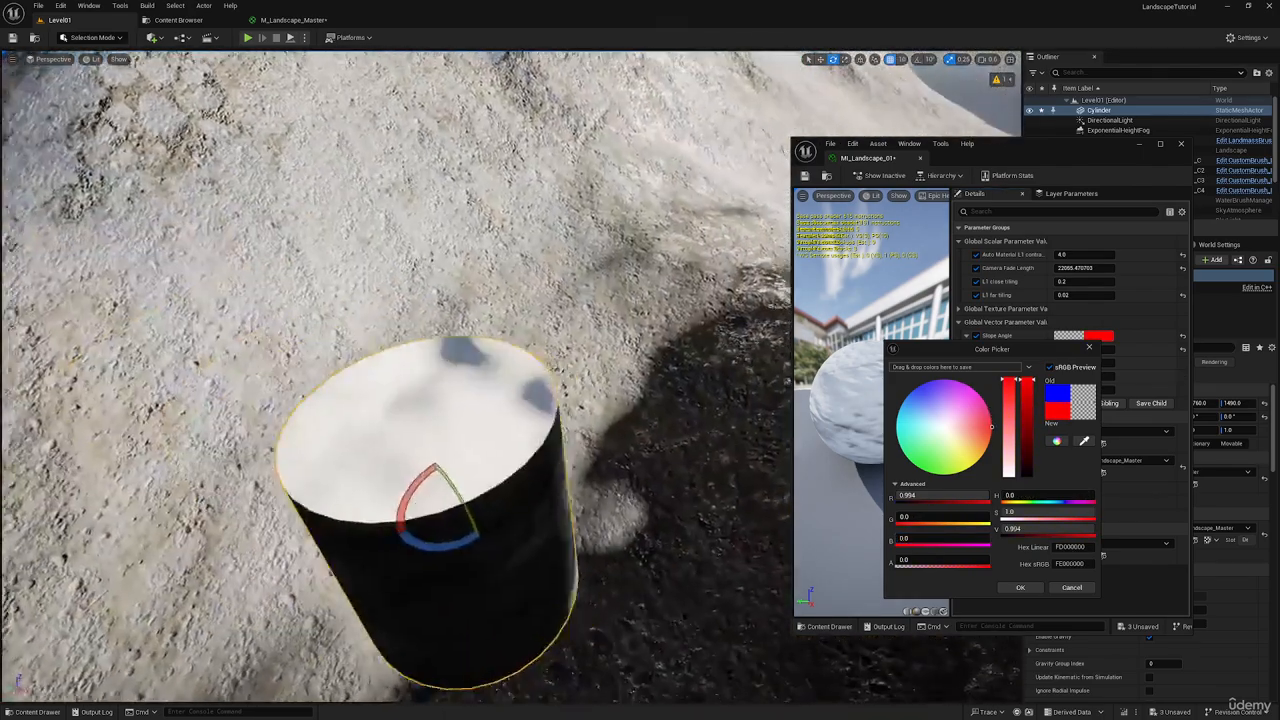
right_click_drag(680, 420, 635, 385)
left_click(1020, 588)
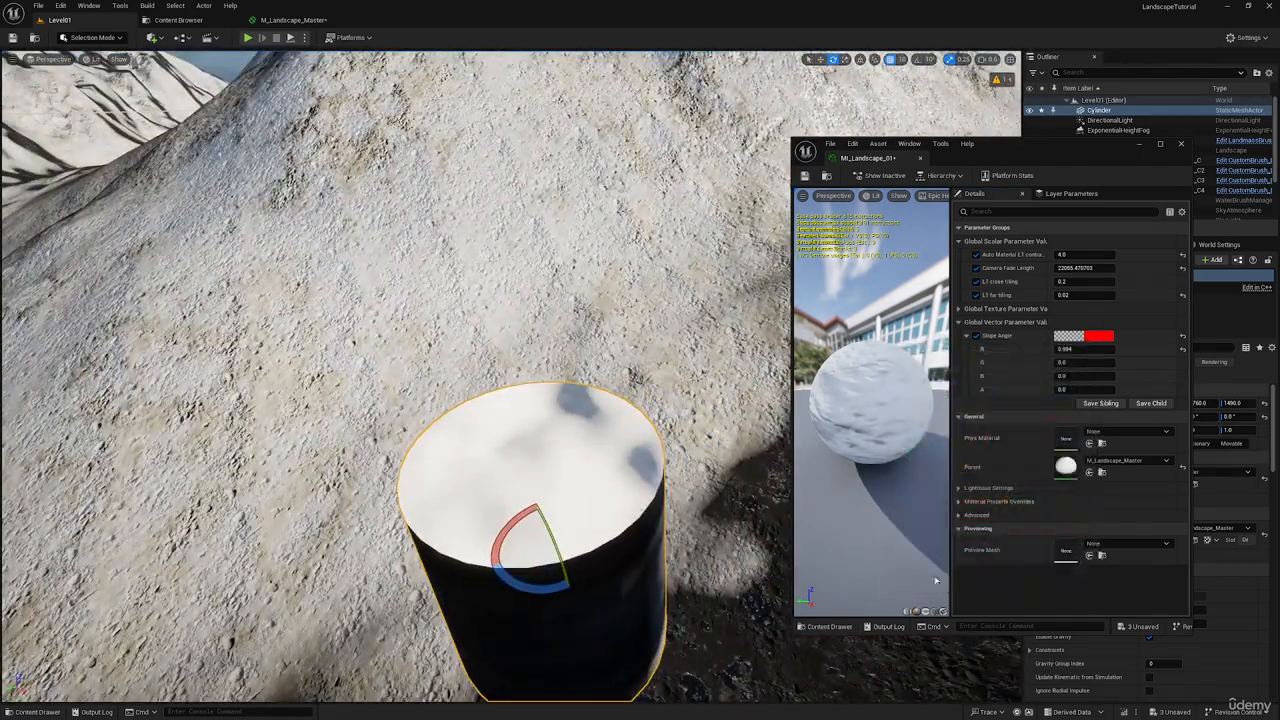
Step: Rotate the cylinder again until it stands roughly upright
right_click_drag(567, 485, 475, 385)
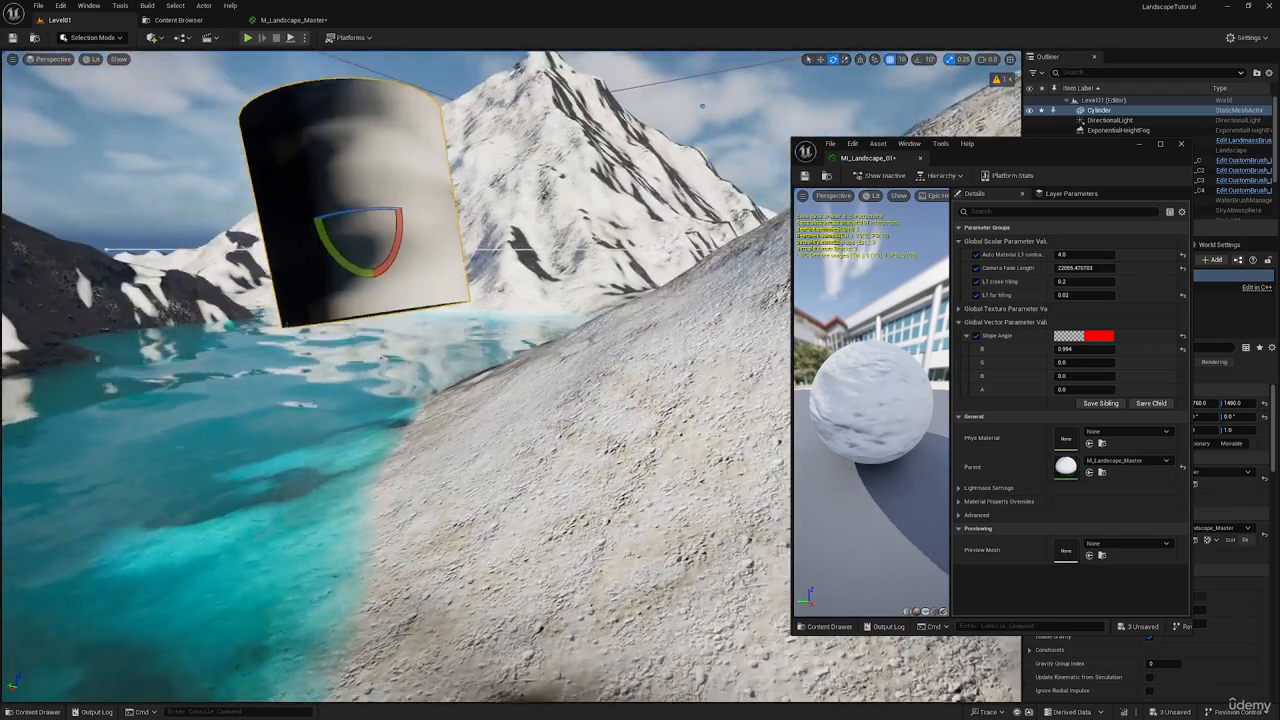
left_click_drag(398, 236, 377, 297)
right_click_drag(393, 345, 548, 486)
Step: Assign MI_Landscape_01 to the cylinder and view its mask against the surrounding mountains
key("ctrl+space")
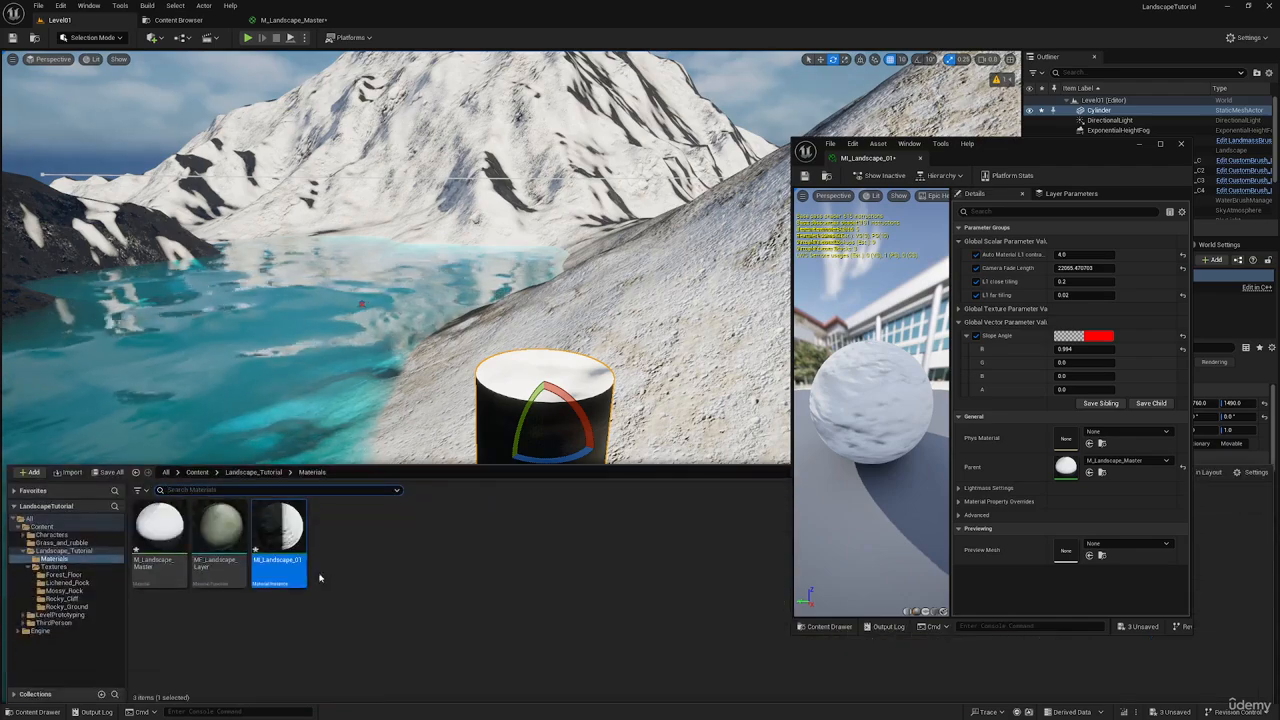
left_click_drag(282, 535, 508, 399)
right_click_drag(490, 480, 255, 500)
key("w")
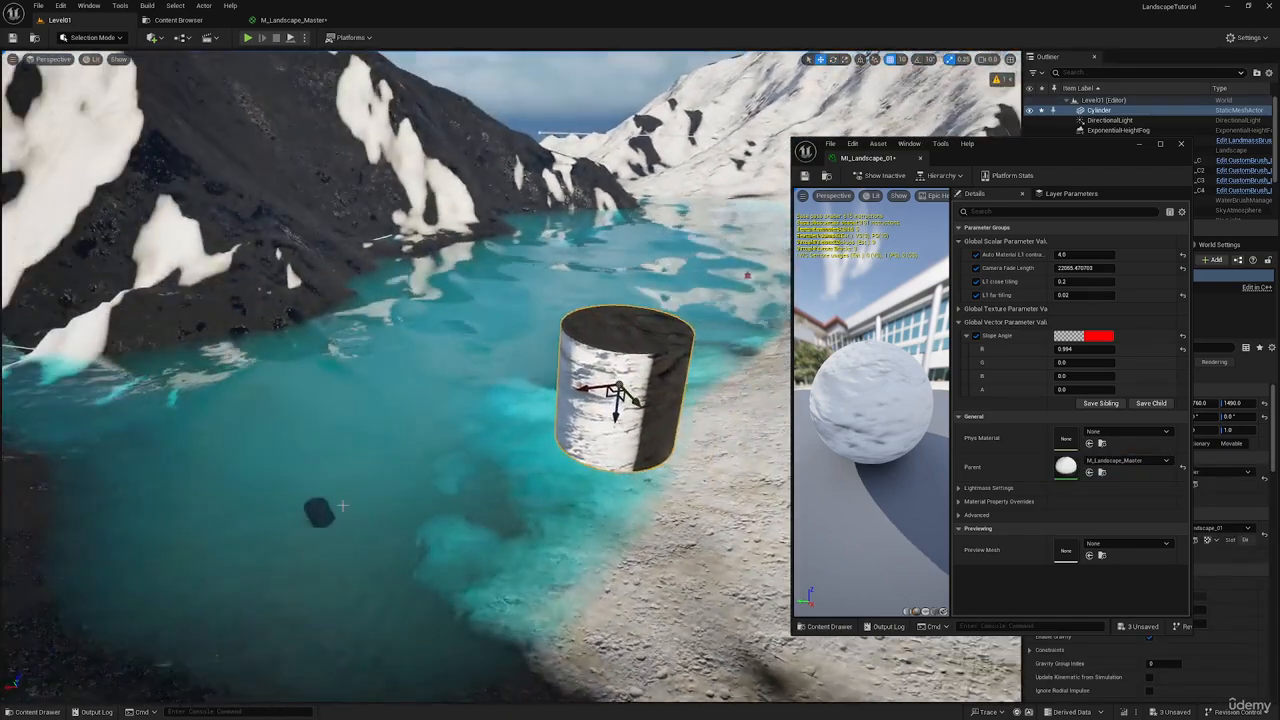
key("Print")
mouse_move(44, 677)
left_mouse_down()
mouse_move(79, 705)
mouse_move(52, 690)
mouse_move(62, 678)
left_mouse_up()
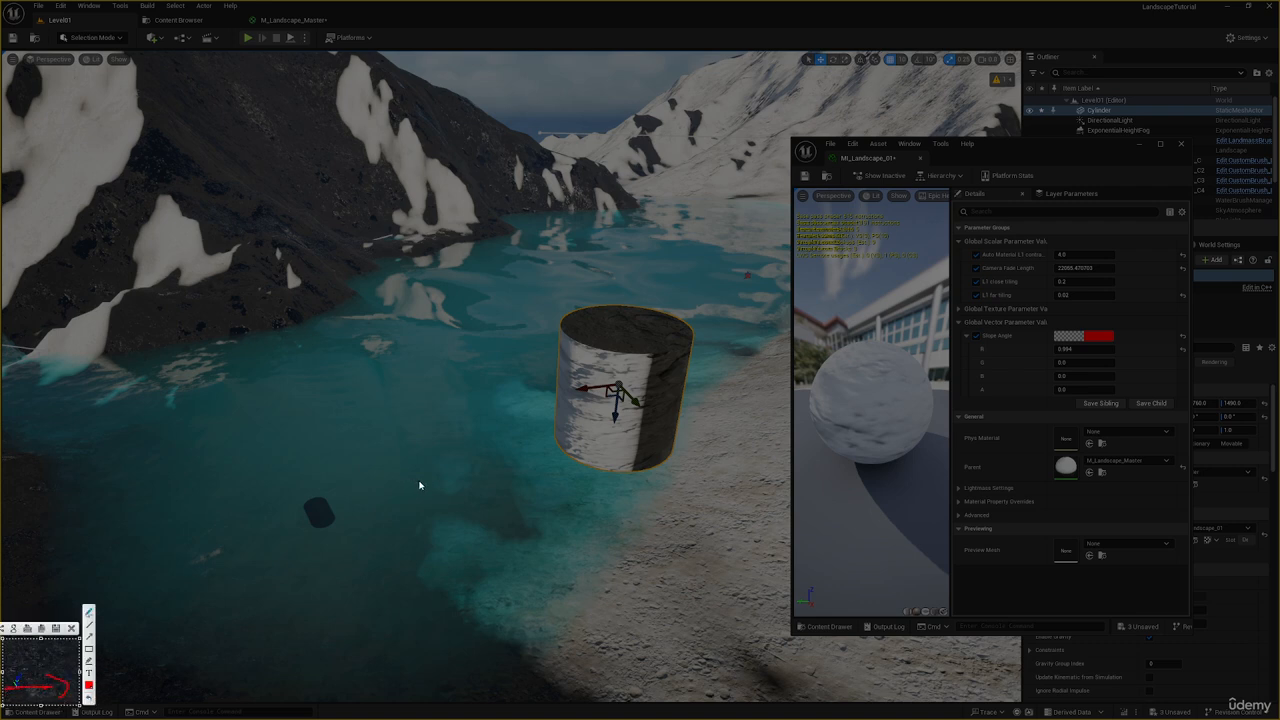
left_click(73, 629)
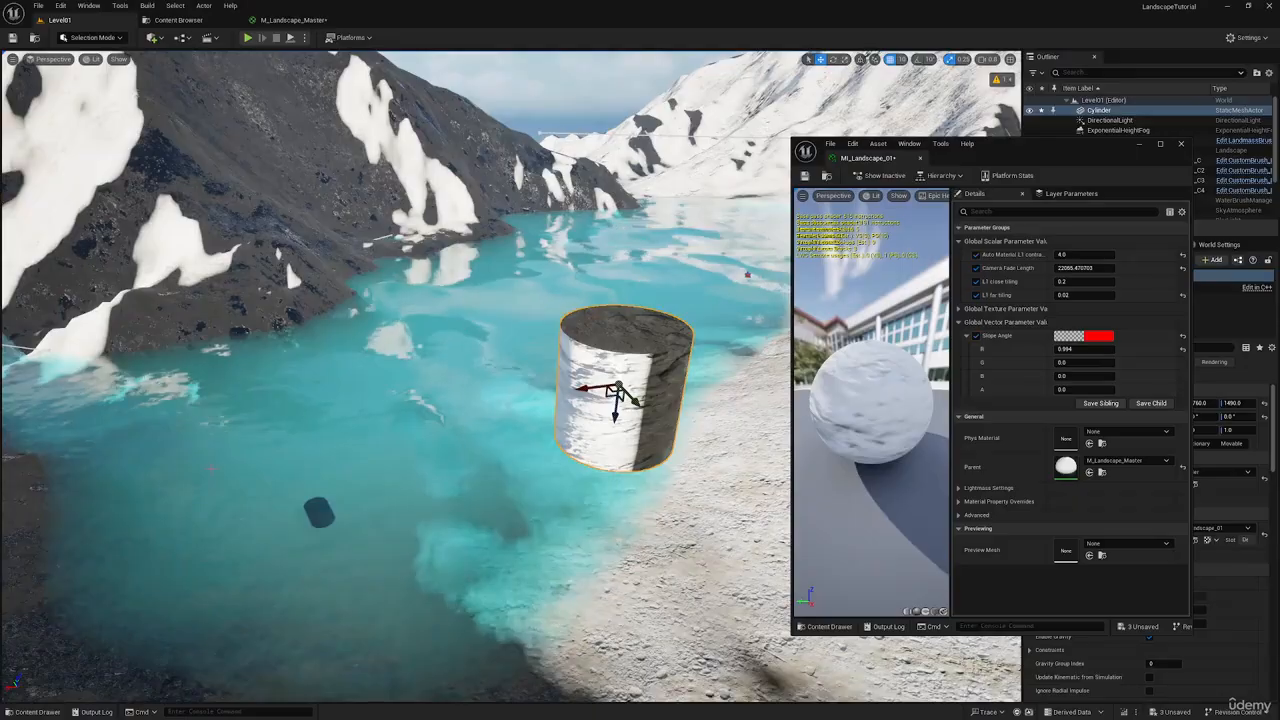
right_click_drag(480, 368, 542, 366)
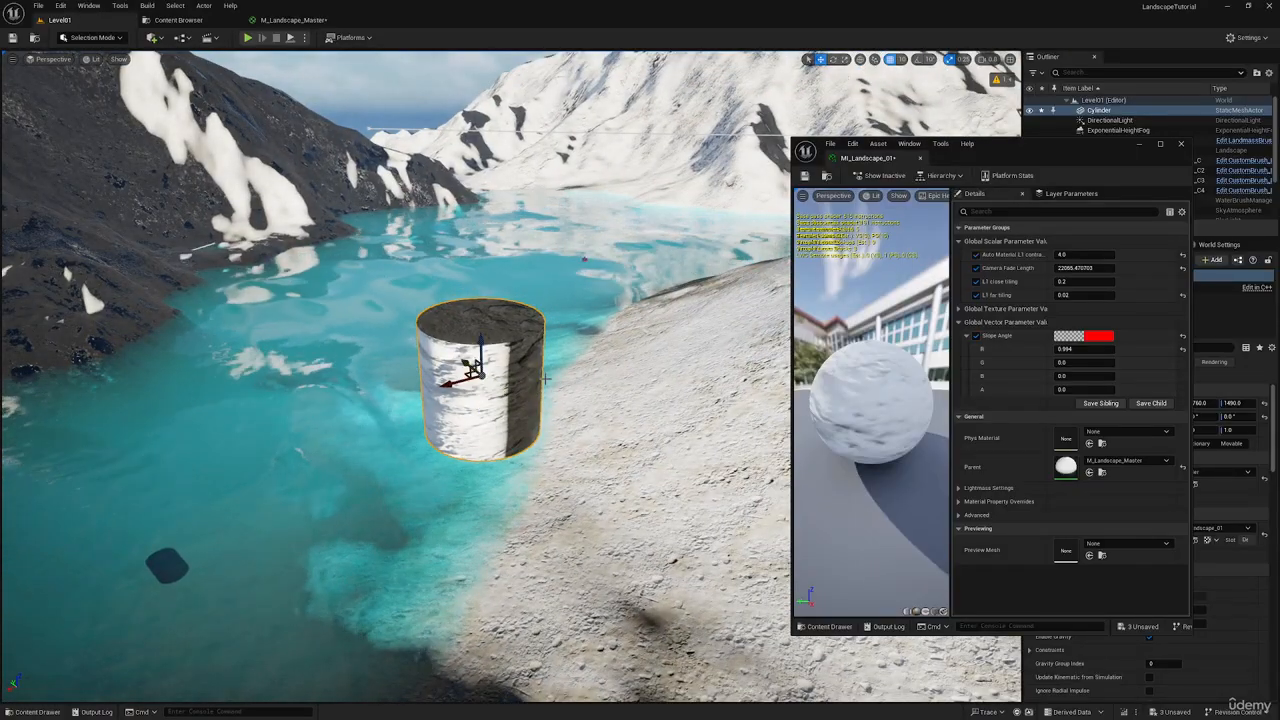
Step: Set the instance's Slope Angle to G 1.0 and R 0.0 while viewing the mask on the cylinder
scroll(545, 375, "up", 3)
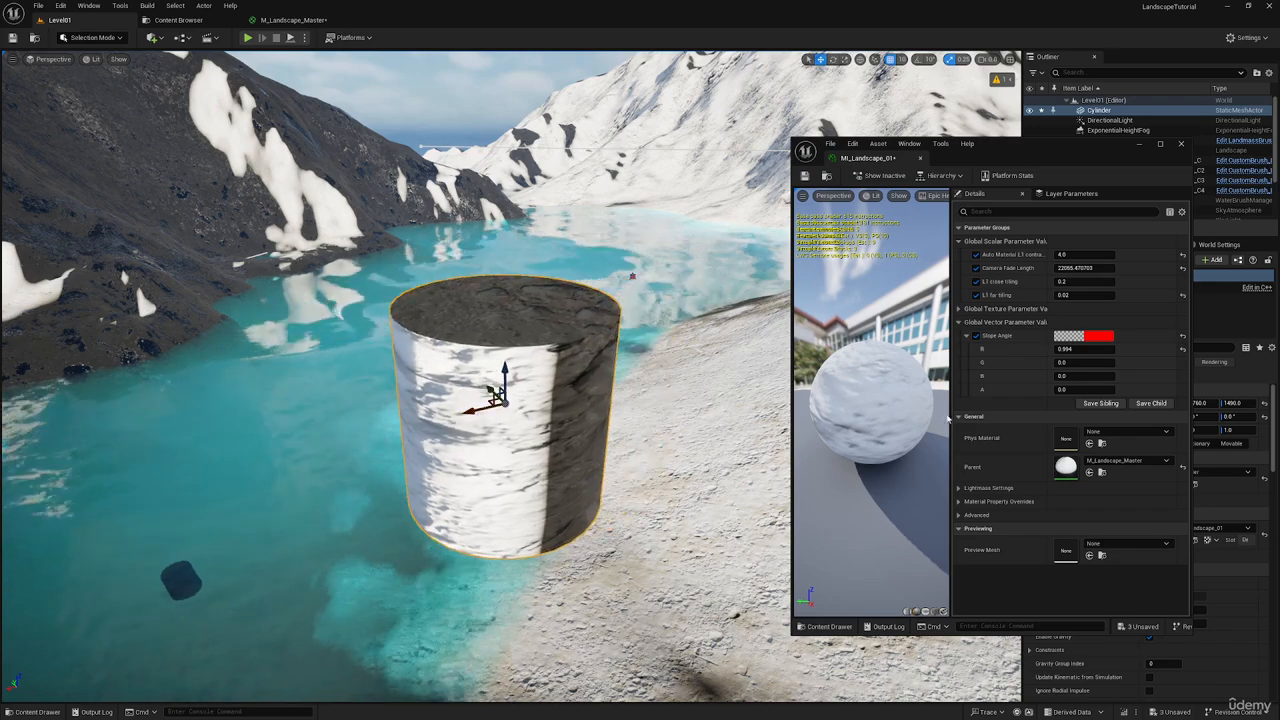
key("Return")
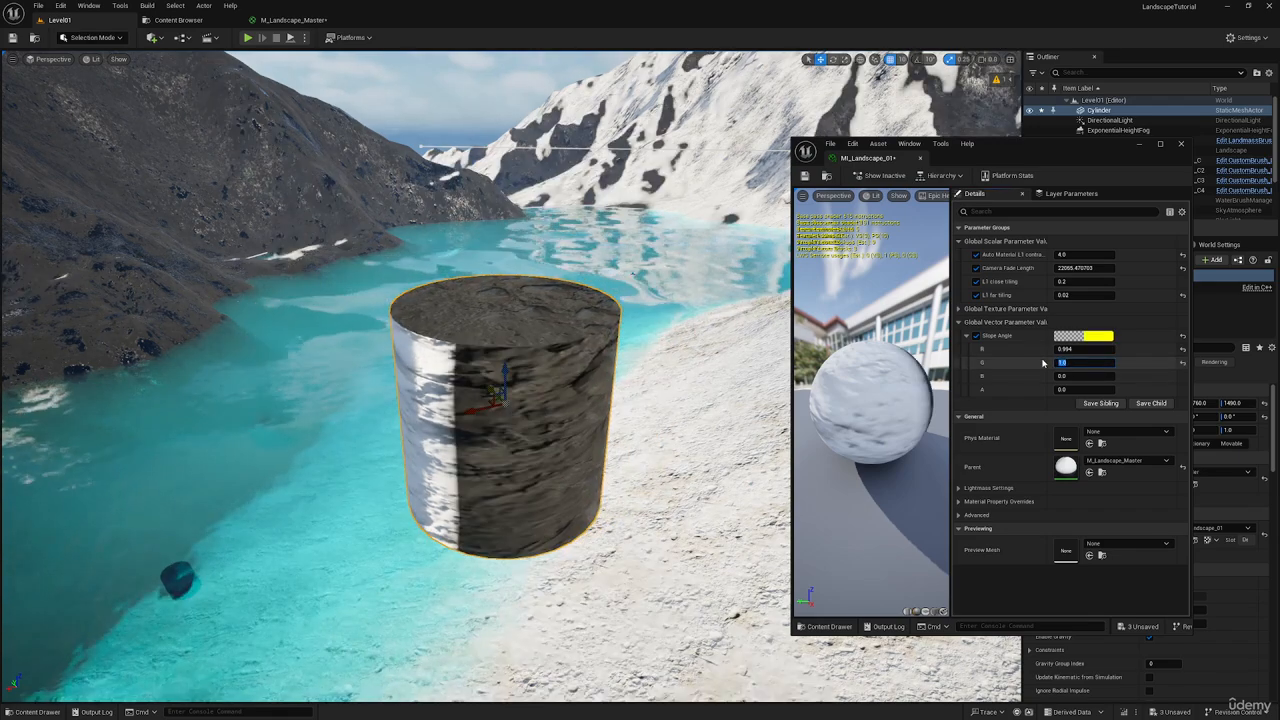
left_click(1090, 349)
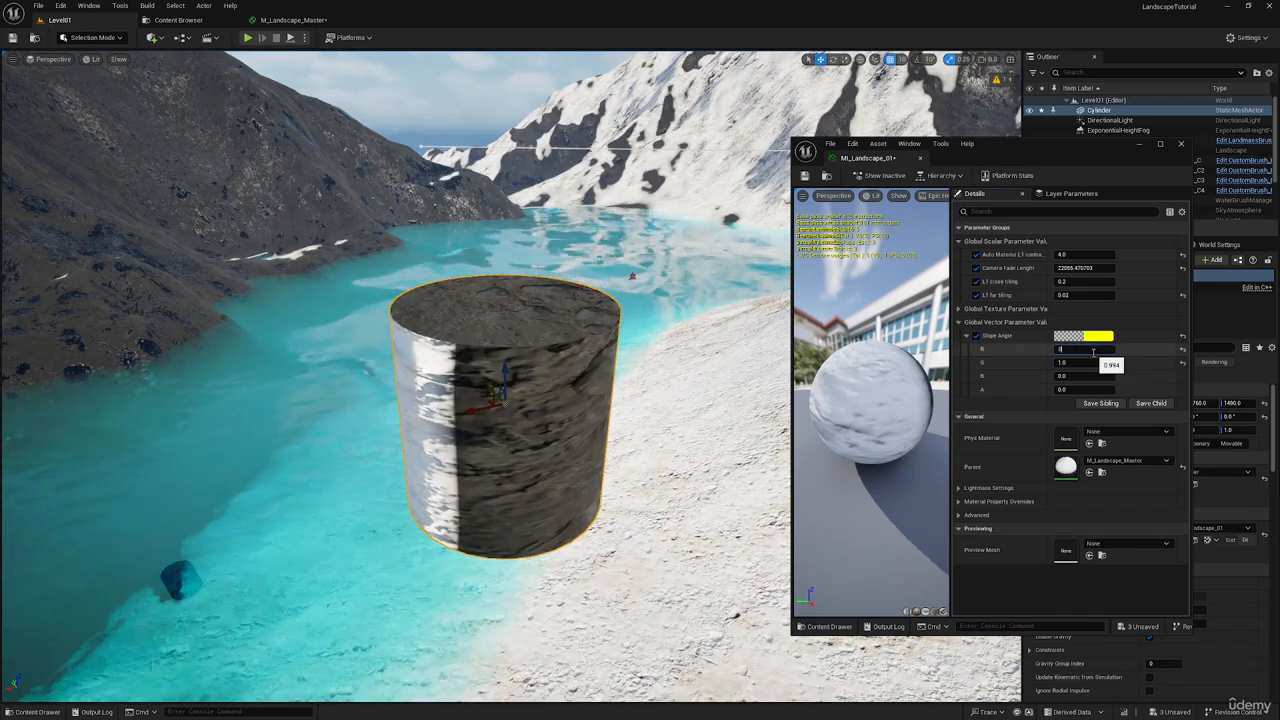
key("Return")
Step: Move the cylinder about 30 units along Y on the slope and view it against the lake and mountain
left_click_drag(560, 385, 636, 390, "alt")
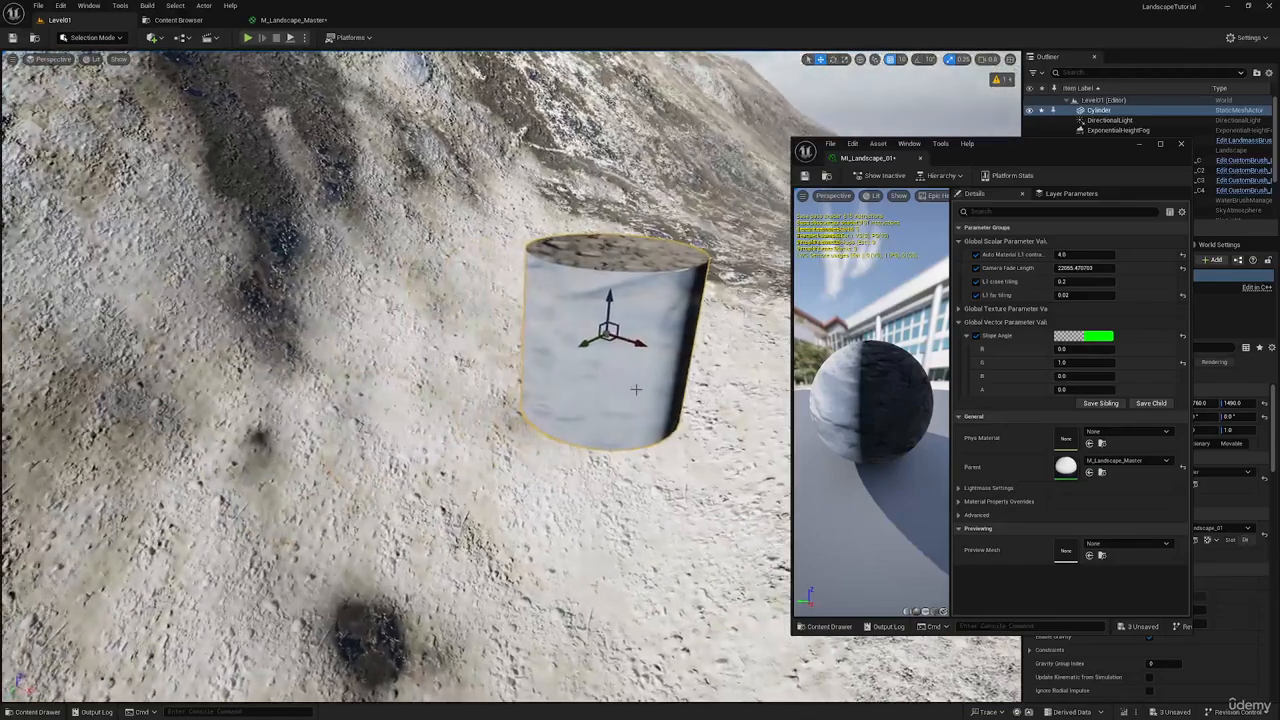
left_click_drag(585, 345, 532, 370)
right_click_drag(543, 360, 255, 298)
key("s")
scroll(520, 358, "up", 1)
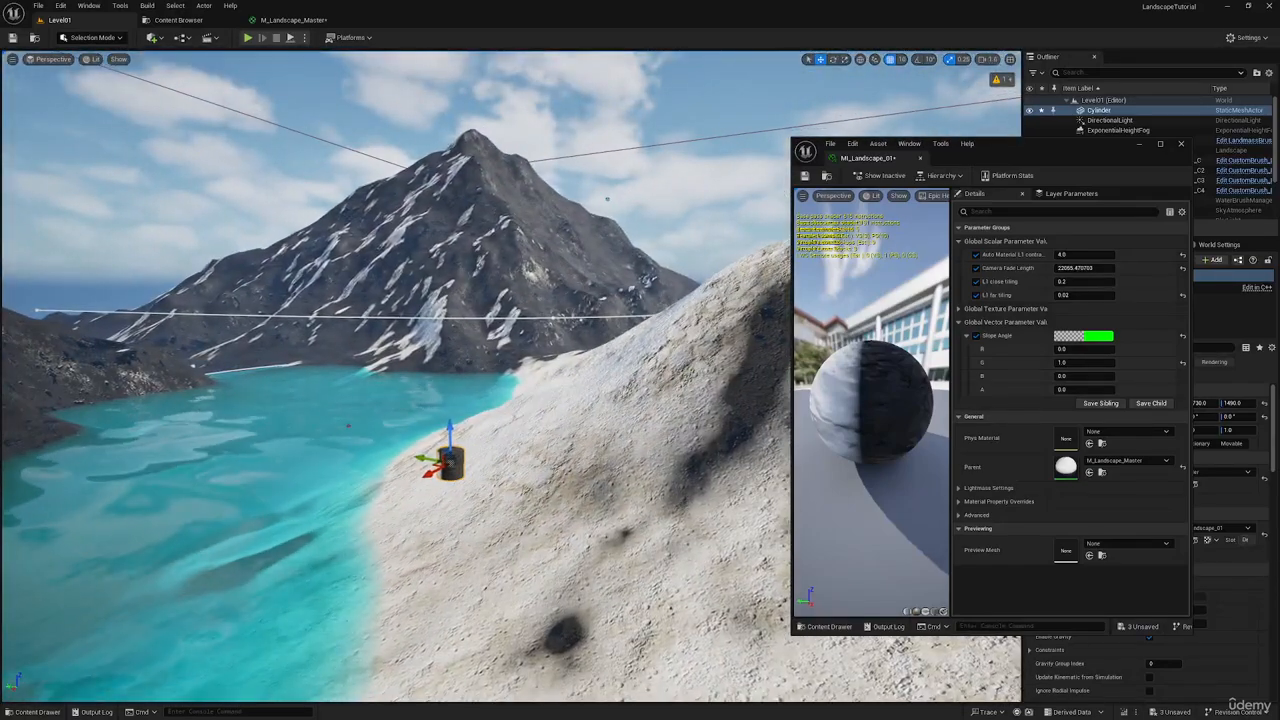
Step: Set the Slope Angle's R to 1.0 and view the mask on the mountain and around the cylinder
left_click(1087, 348)
type("1")
key("Return")
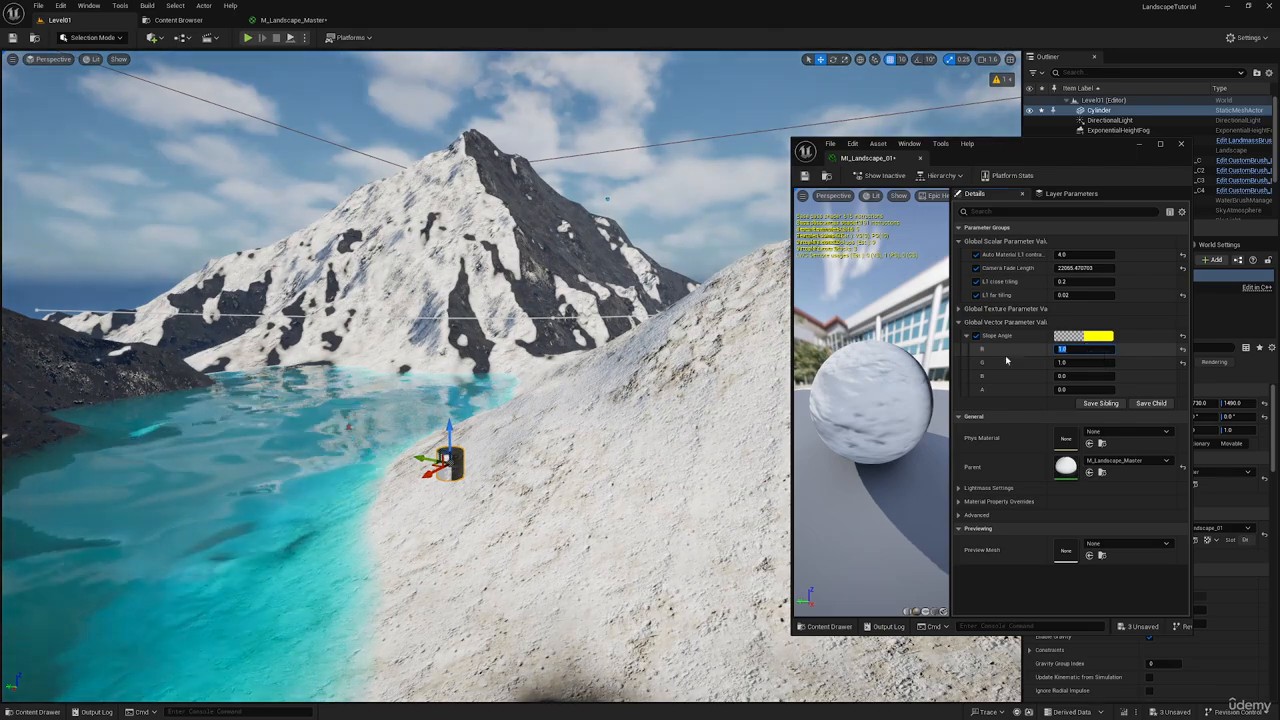
key("a")
right_click_drag(620, 365, 330, 375)
key("d")
right_click_drag(498, 556, 520, 556)
key("s")
Step: Rotate the cylinder about its vertical axis to about -181°, keeping the lake and mountain in view
key("e")
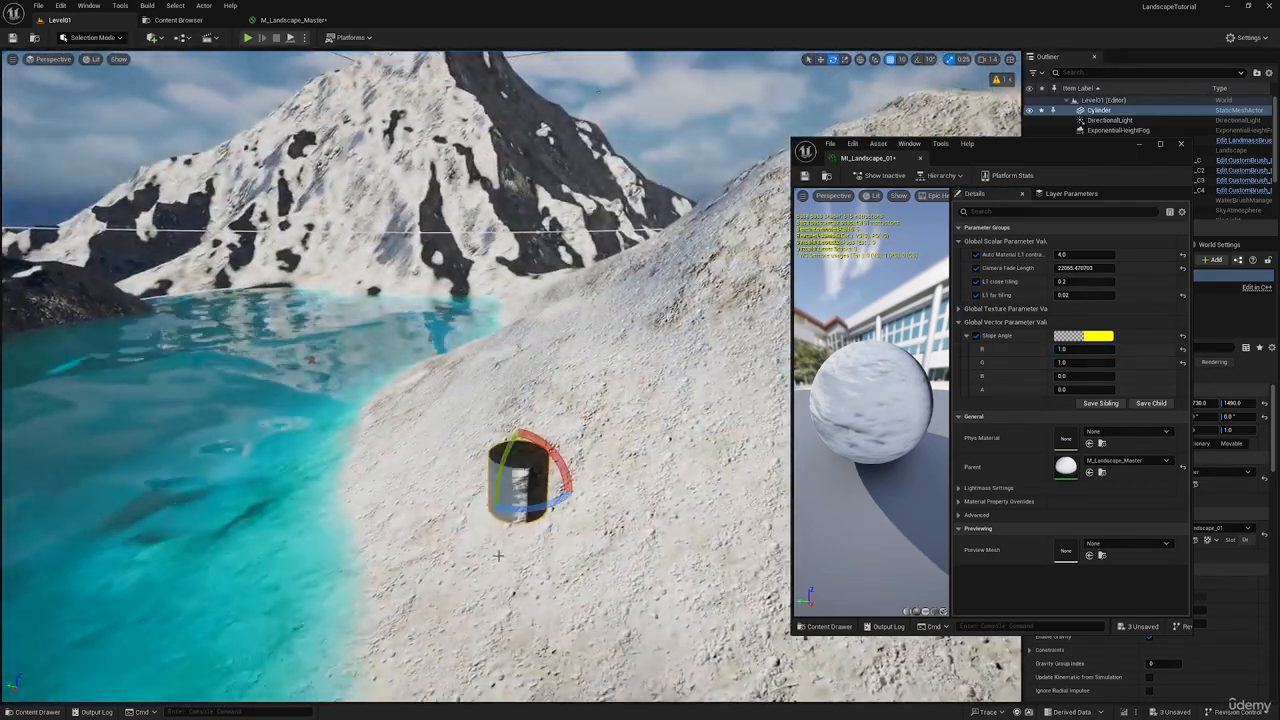
mouse_move(491, 511)
right_mouse_down()
mouse_move(492, 440)
mouse_move(495, 485)
mouse_move(530, 486)
mouse_move(505, 464)
mouse_move(512, 508)
mouse_move(480, 512)
right_mouse_up()
key("s")
scroll(491, 511, "up", 3)
scroll(491, 511, "down", 3)
key("w")
Step: Set the Slope Angle's R and G to -1.0 and view the mask on the mountain and lakeside slopes
left_click(1075, 349)
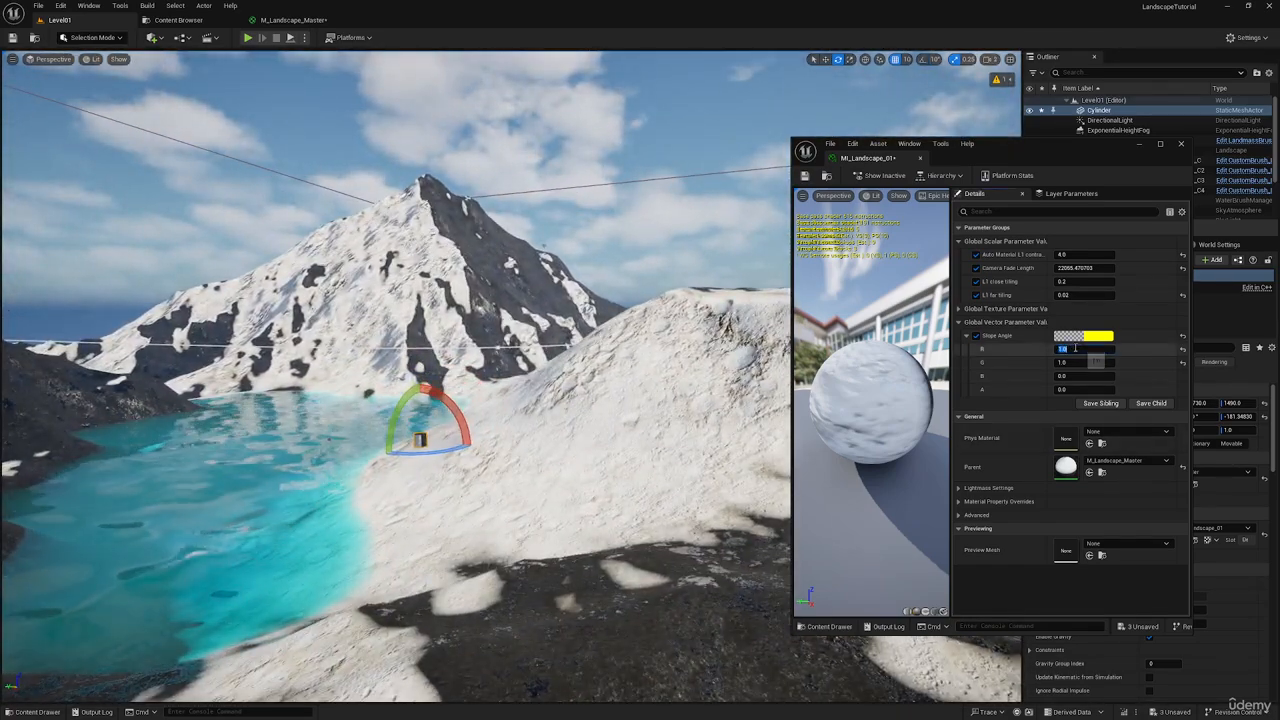
type("-1")
key("Tab")
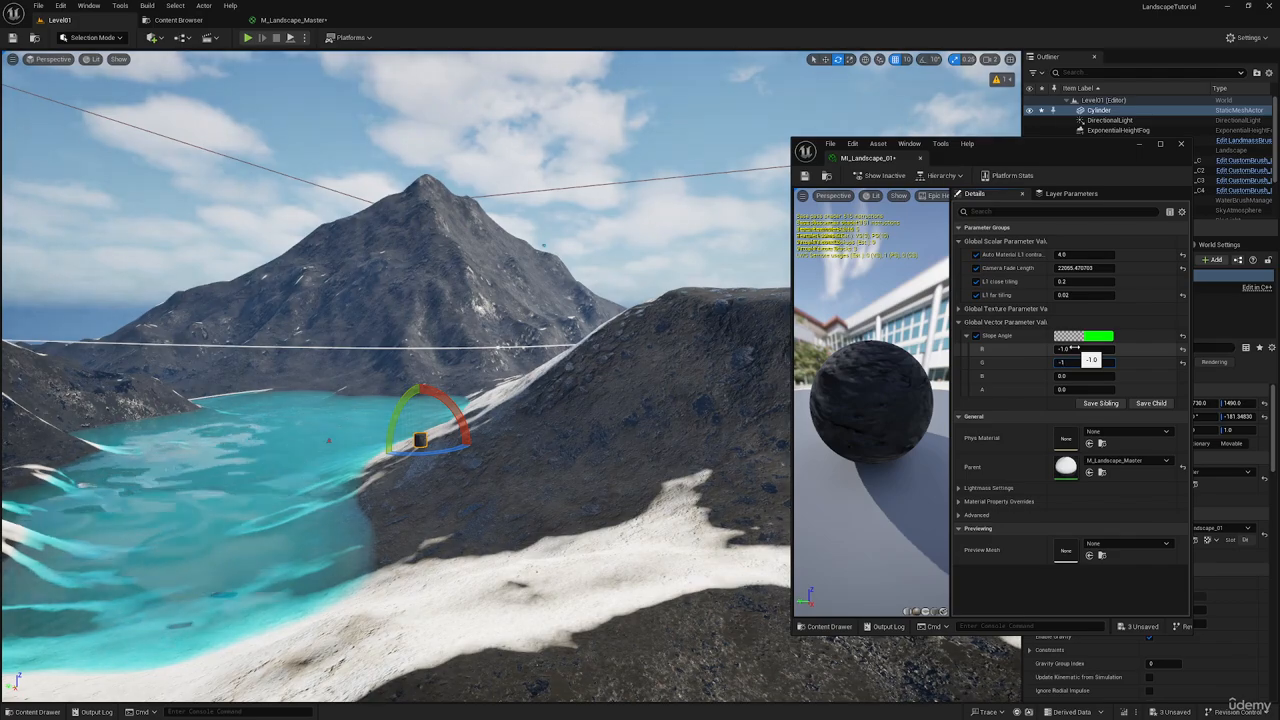
key("Return")
right_click_drag(560, 420, 590, 485)
scroll(600, 400, "up", 4)
key("s")
key("w")
key("w")
scroll(595, 465, "down", 2)
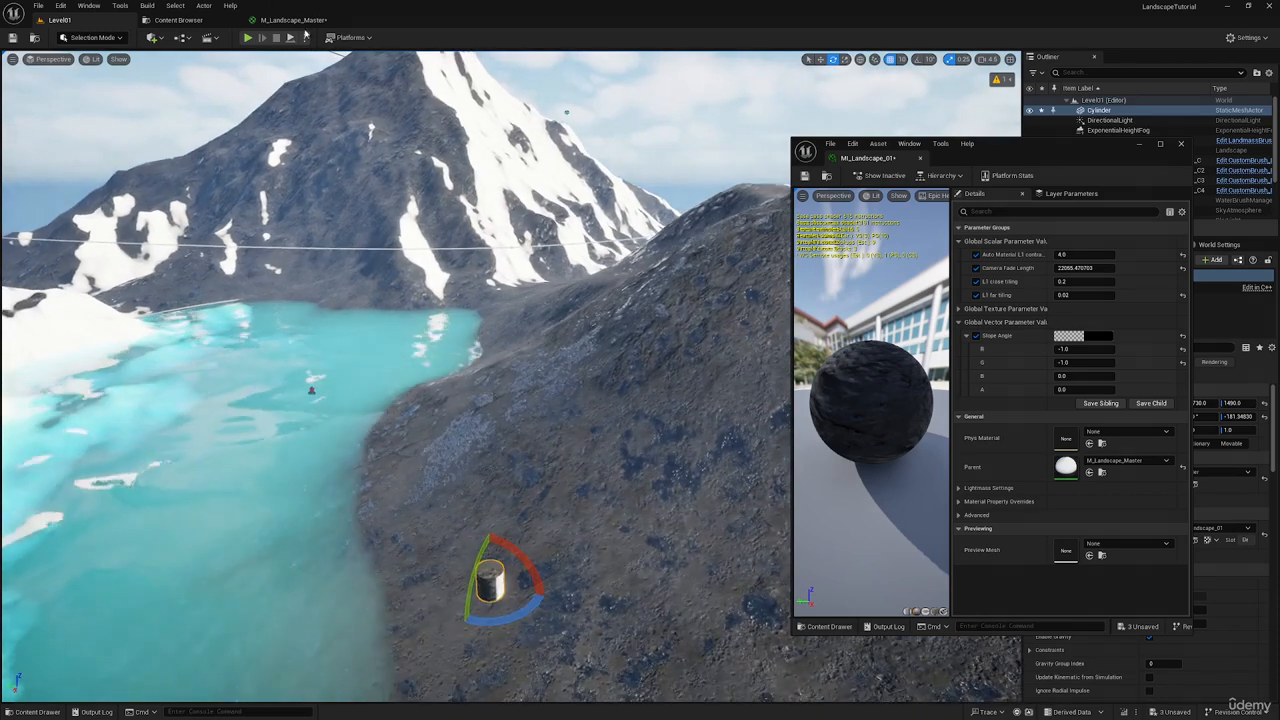
Step: Move the Slope Angle node up in M_Landscape_Master's graph, and save MI_Landscape_01 and close its window
left_click(283, 20)
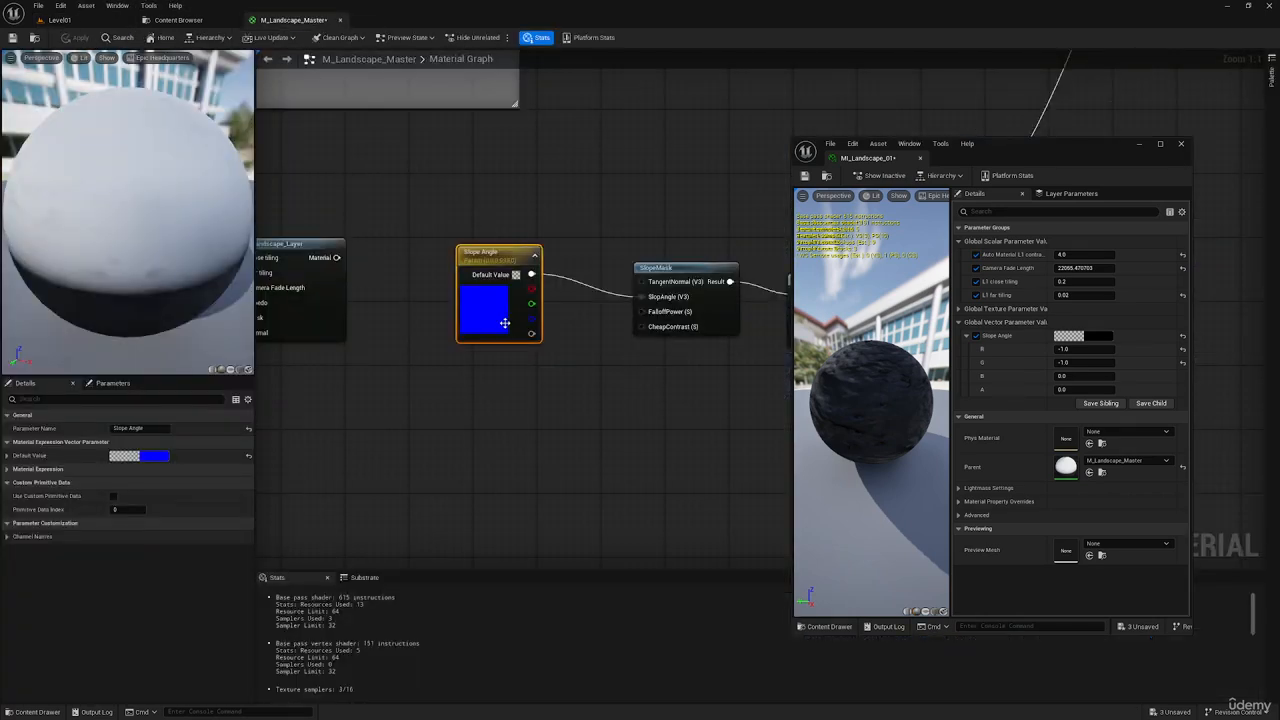
left_click_drag(505, 322, 483, 289)
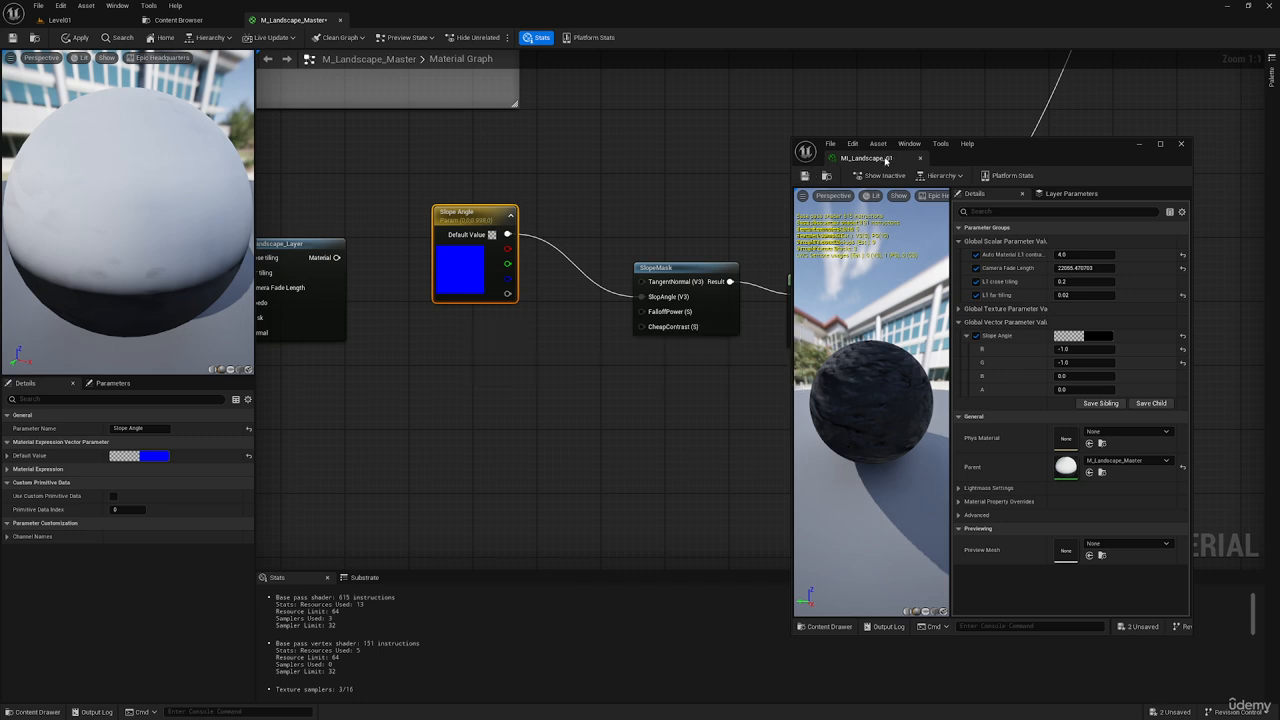
left_click(600, 337)
left_click(456, 350)
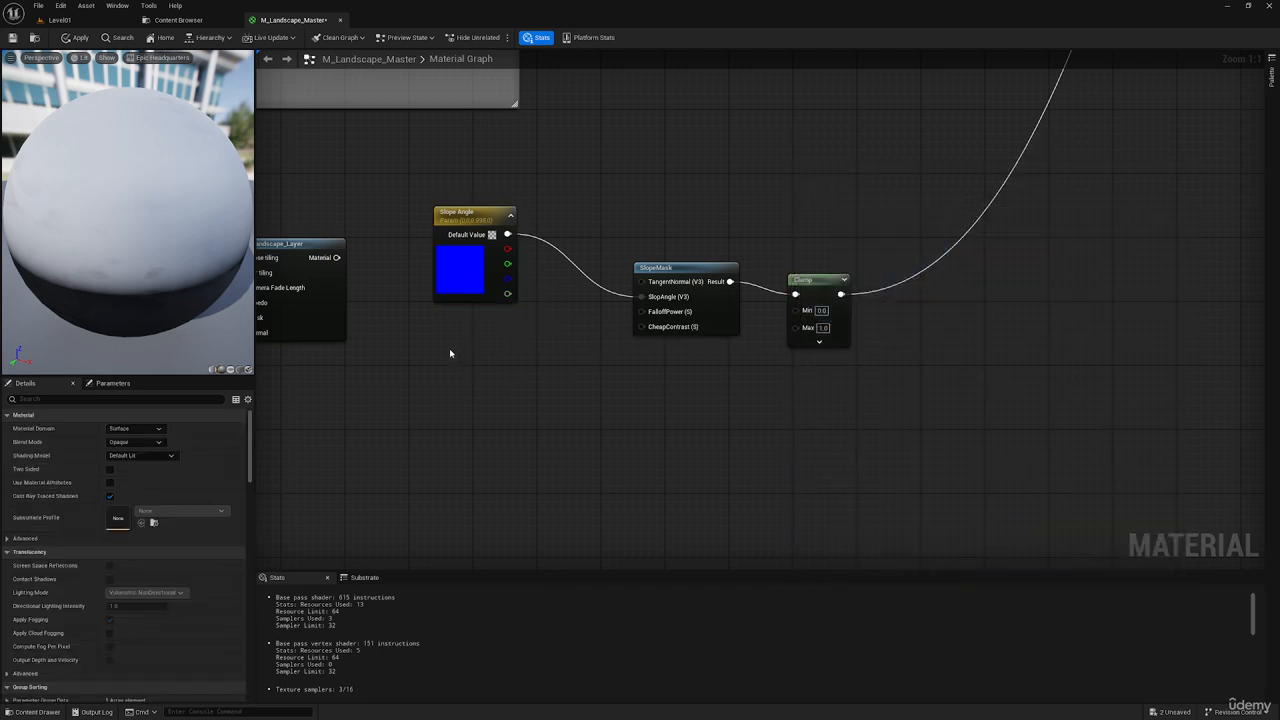
Step: Add a constant, convert it to a scalar parameter named Slope Falloff, and place it directly below Slope Angle
left_click(449, 348)
right_click(466, 358)
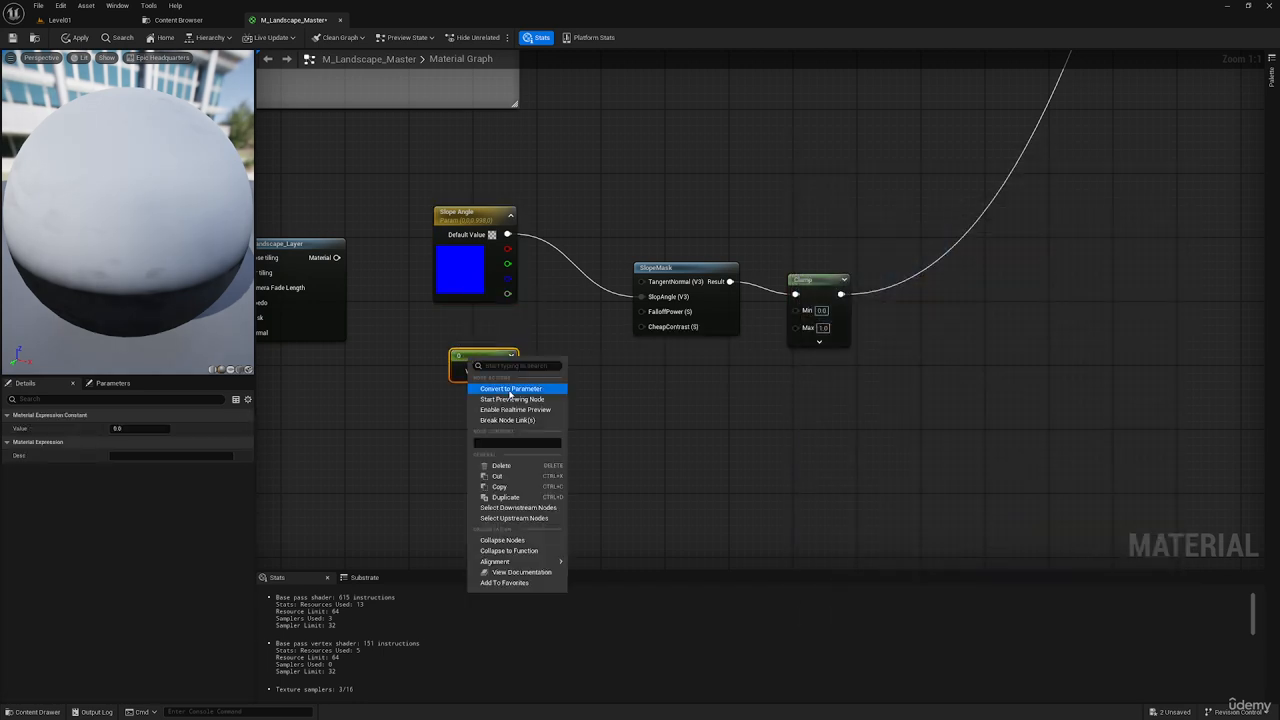
left_click(512, 396)
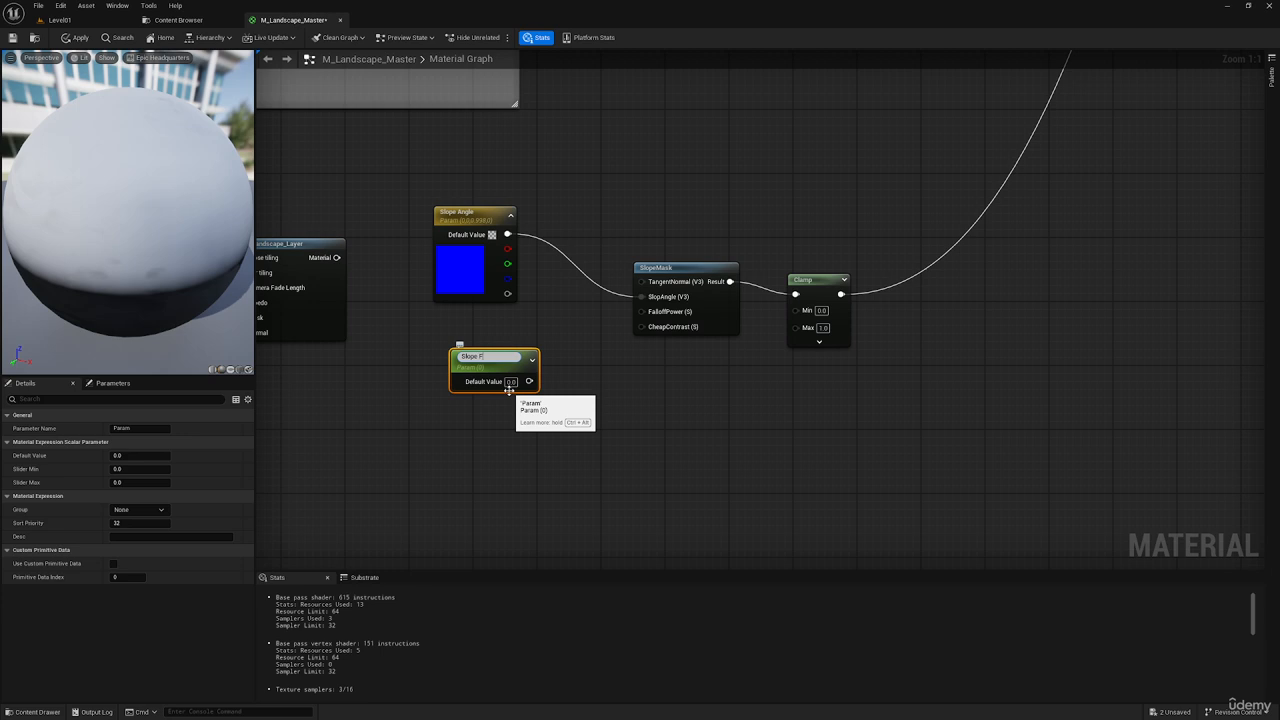
key("Return")
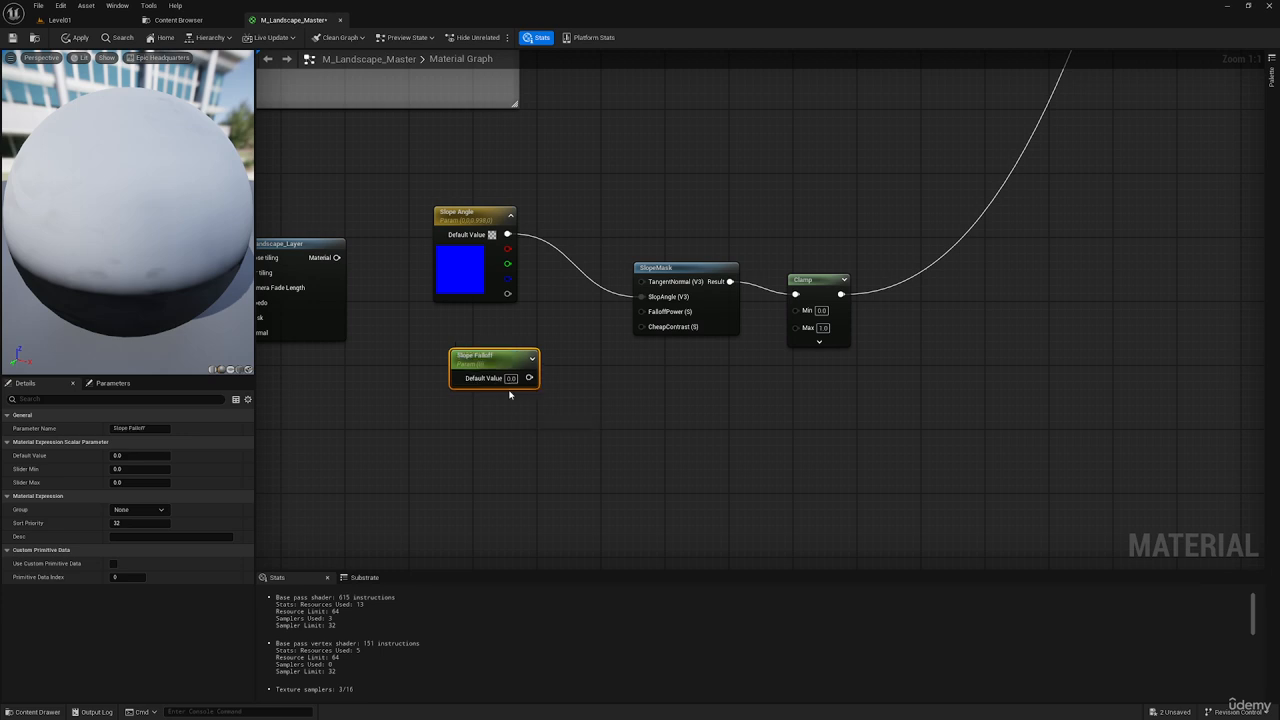
left_click_drag(505, 370, 480, 339)
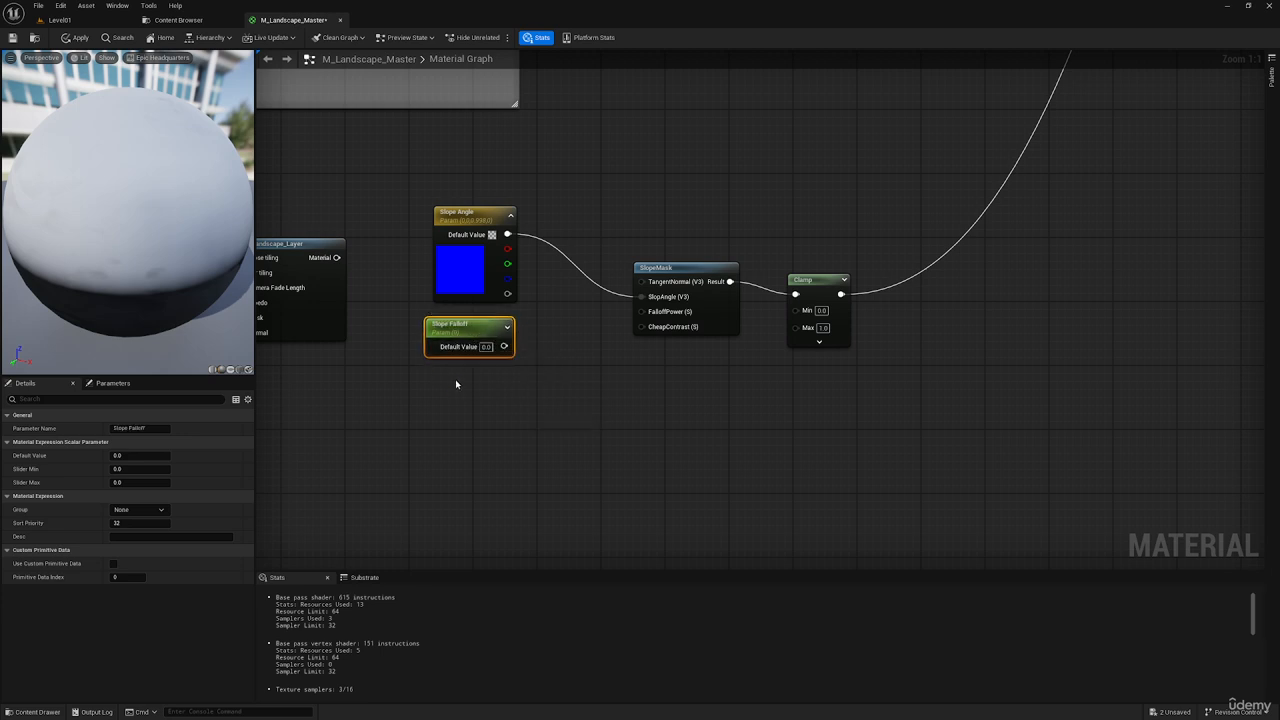
Step: Duplicate the Slope Falloff parameter, place the copy below it, and name it Slope Contrast
key("ctrl+d")
left_click_drag(471, 383, 447, 389)
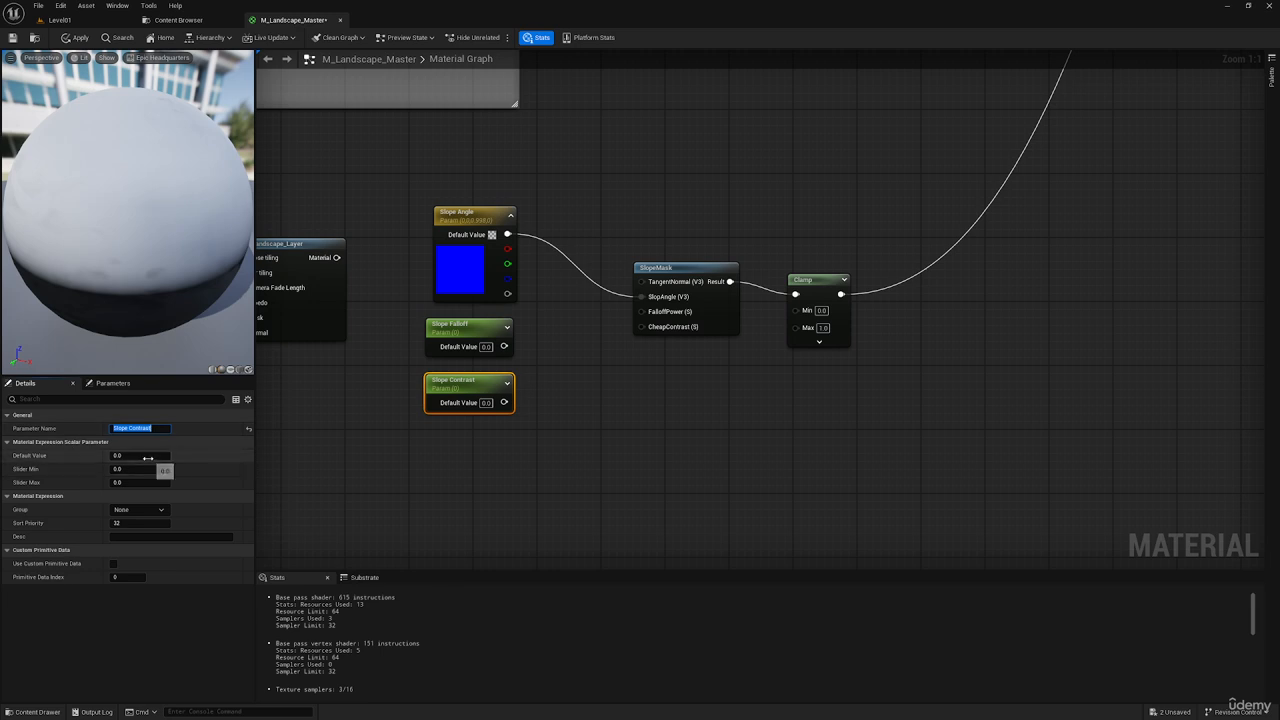
Step: Connect Slope Falloff to FalloffPower and Slope Contrast to CheapContrast, give both a default of 1.0, and apply the material
right_click_drag(490, 444, 468, 432)
left_click_drag(482, 390, 480, 334)
left_click(440, 318)
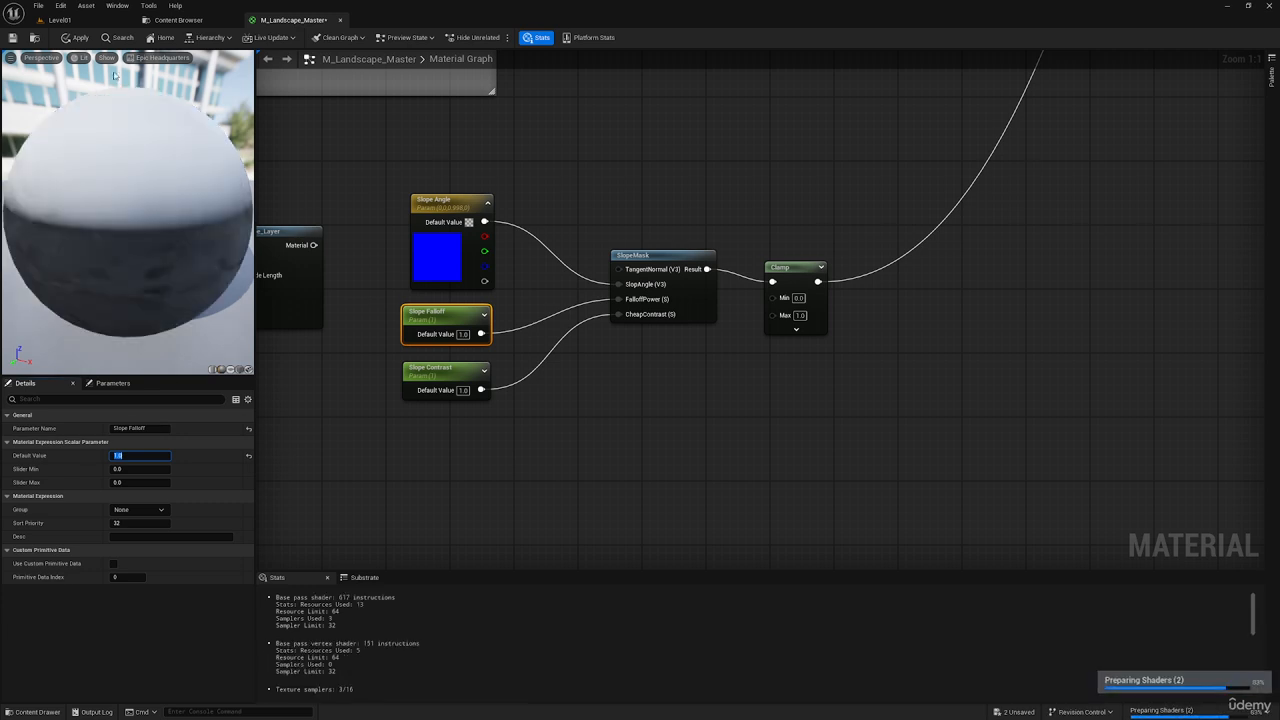
left_click(83, 43)
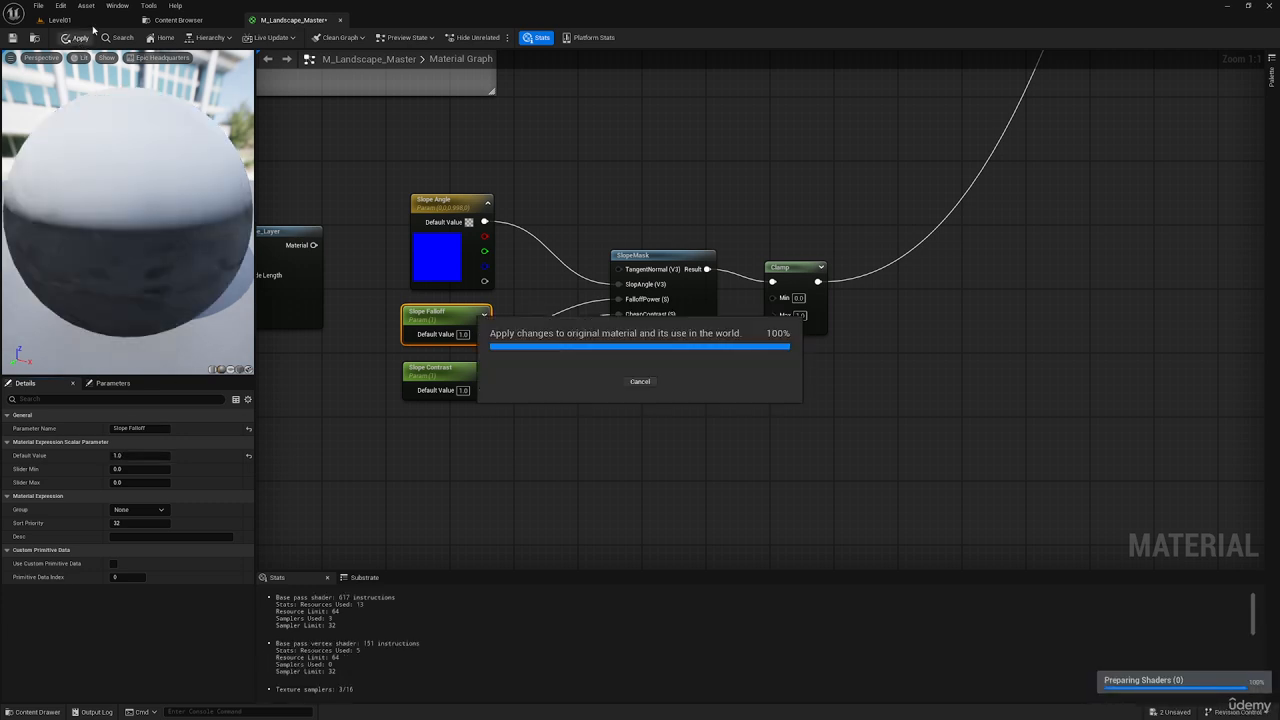
Step: Return to Level01 and examine the blend between snow and rock on the mountainside up close
left_click(62, 20)
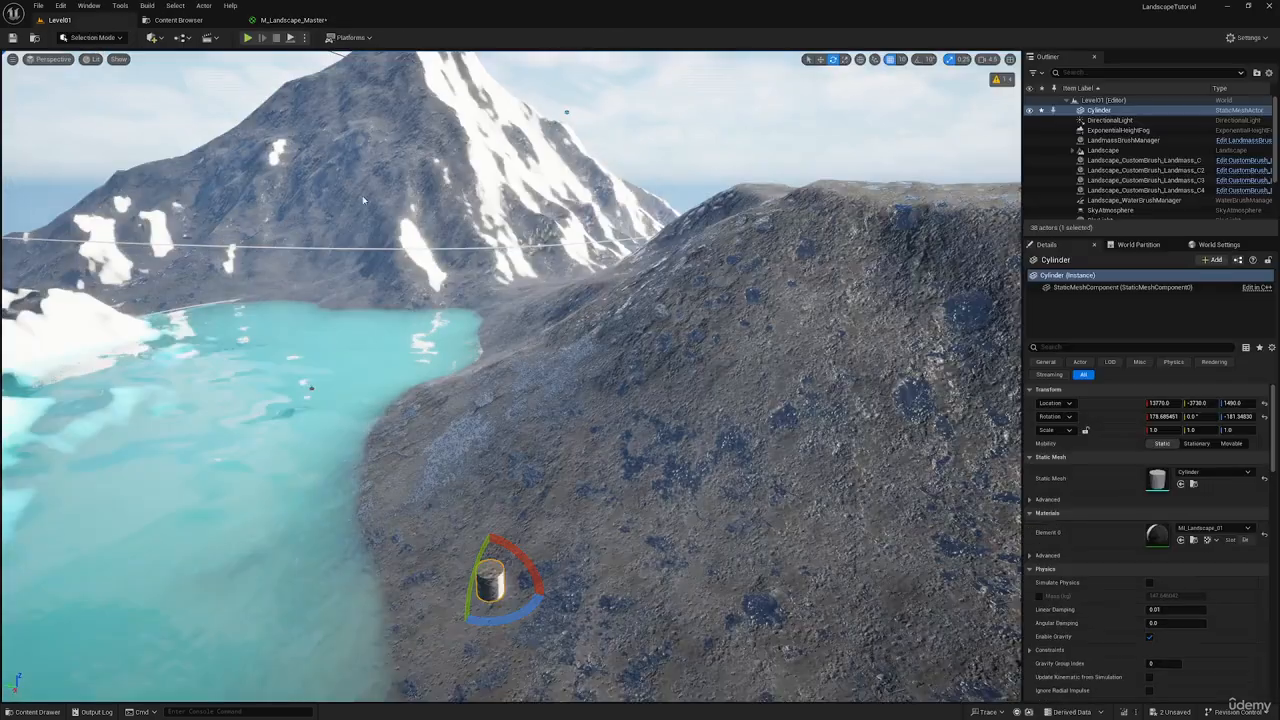
right_click_drag(400, 300, 392, 246)
key("ctrl+space")
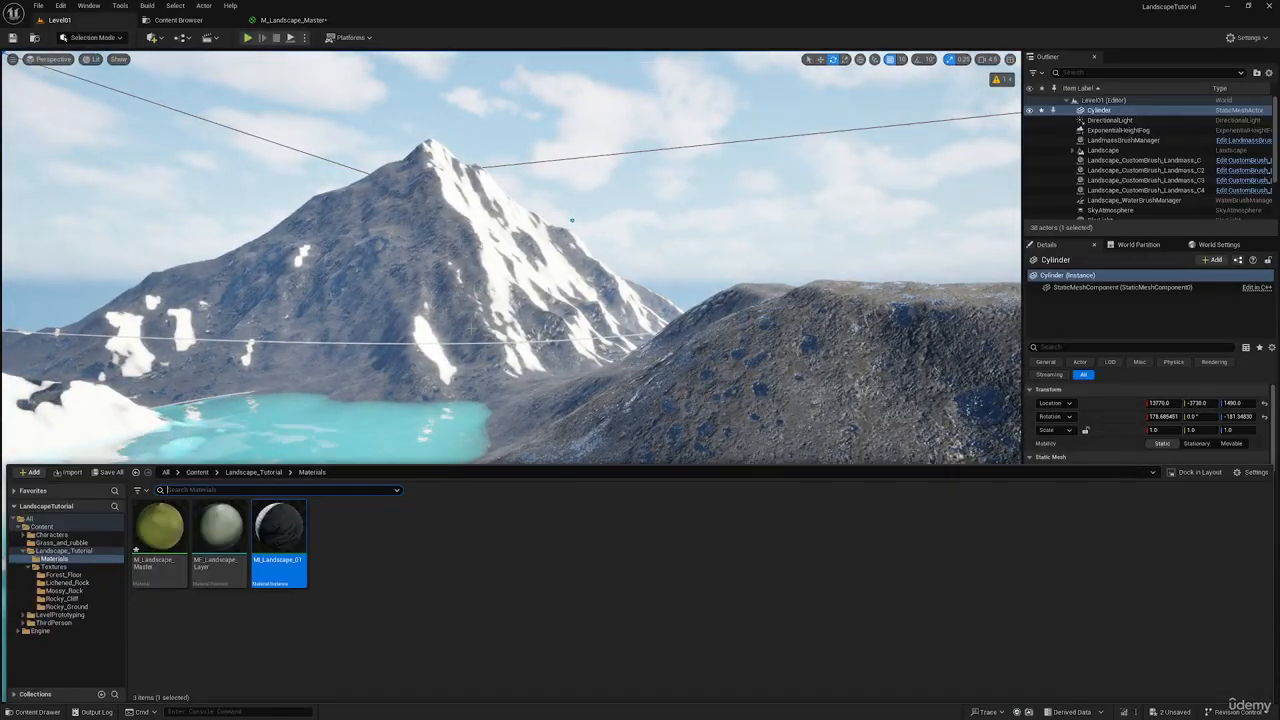
key("w")
right_click_drag(471, 328, 495, 318)
scroll(471, 328, "down", 3)
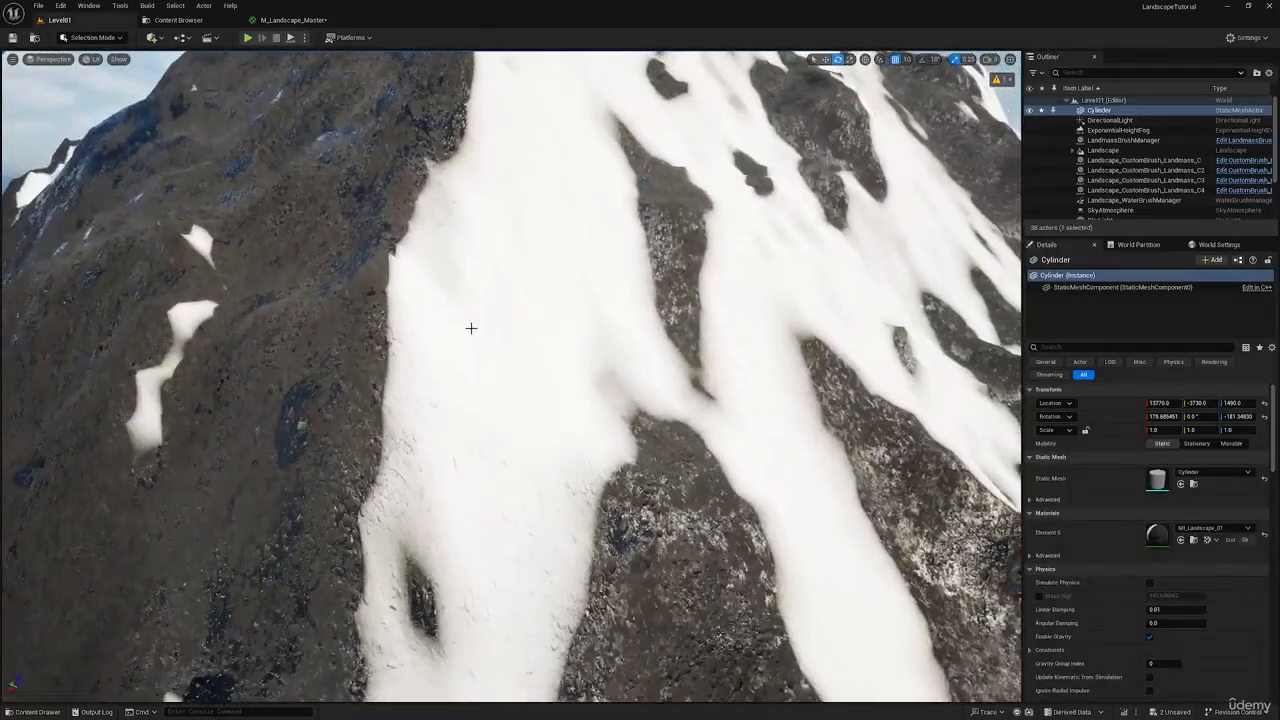
key("ctrl+space")
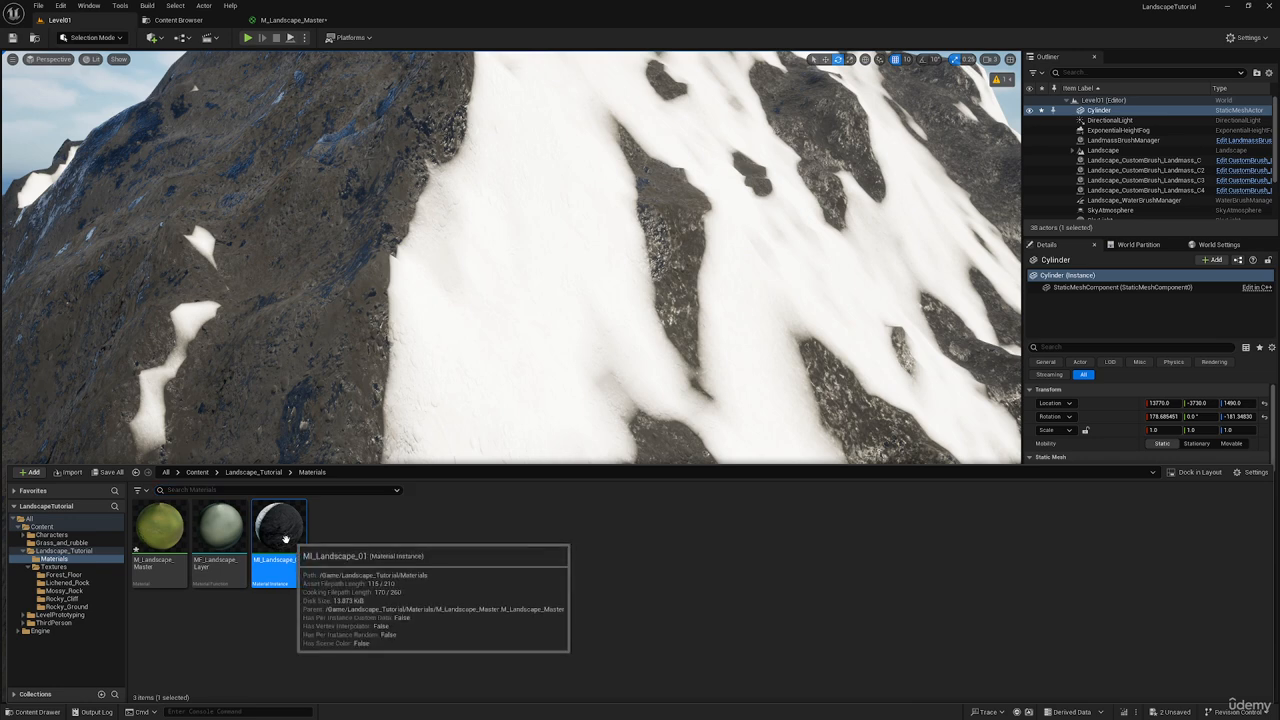
Step: Reopen M_Landscape_Master and shift the Clamp node slightly away from SlopeMask
double_click(170, 547)
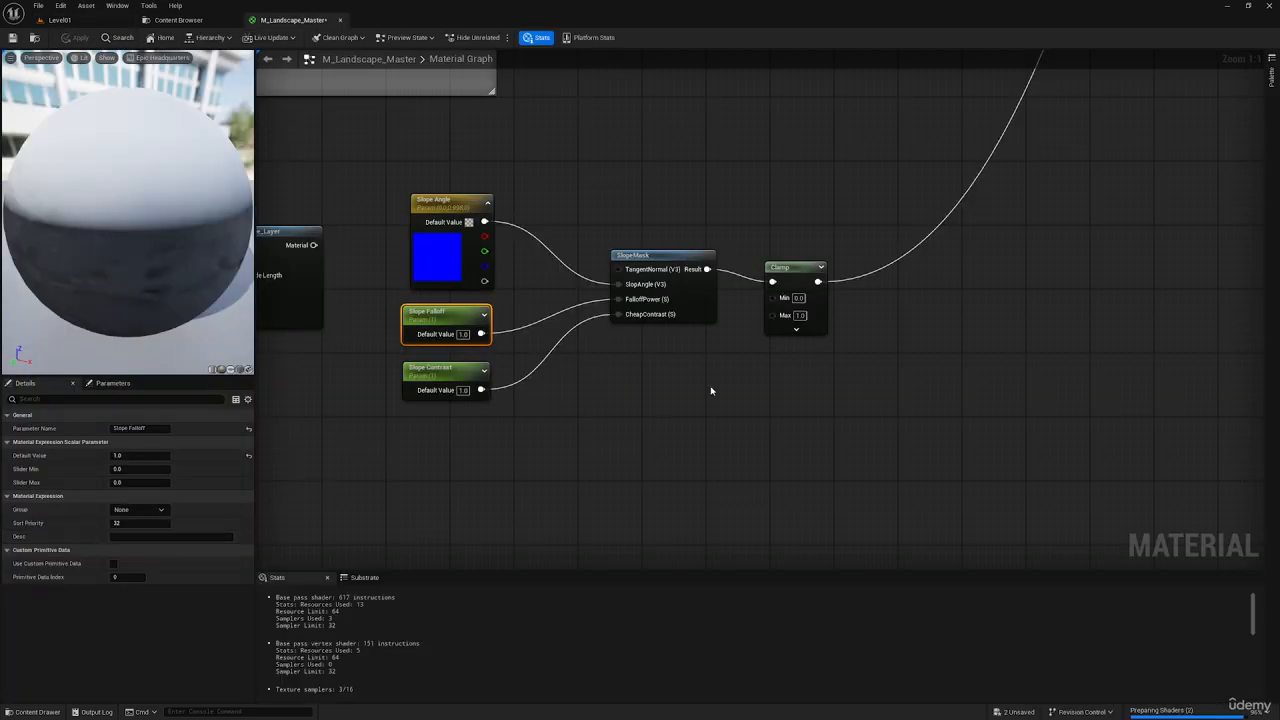
right_click_drag(711, 391, 627, 434)
mouse_move(701, 320)
left_mouse_down()
mouse_move(729, 306)
mouse_move(711, 320)
left_mouse_up()
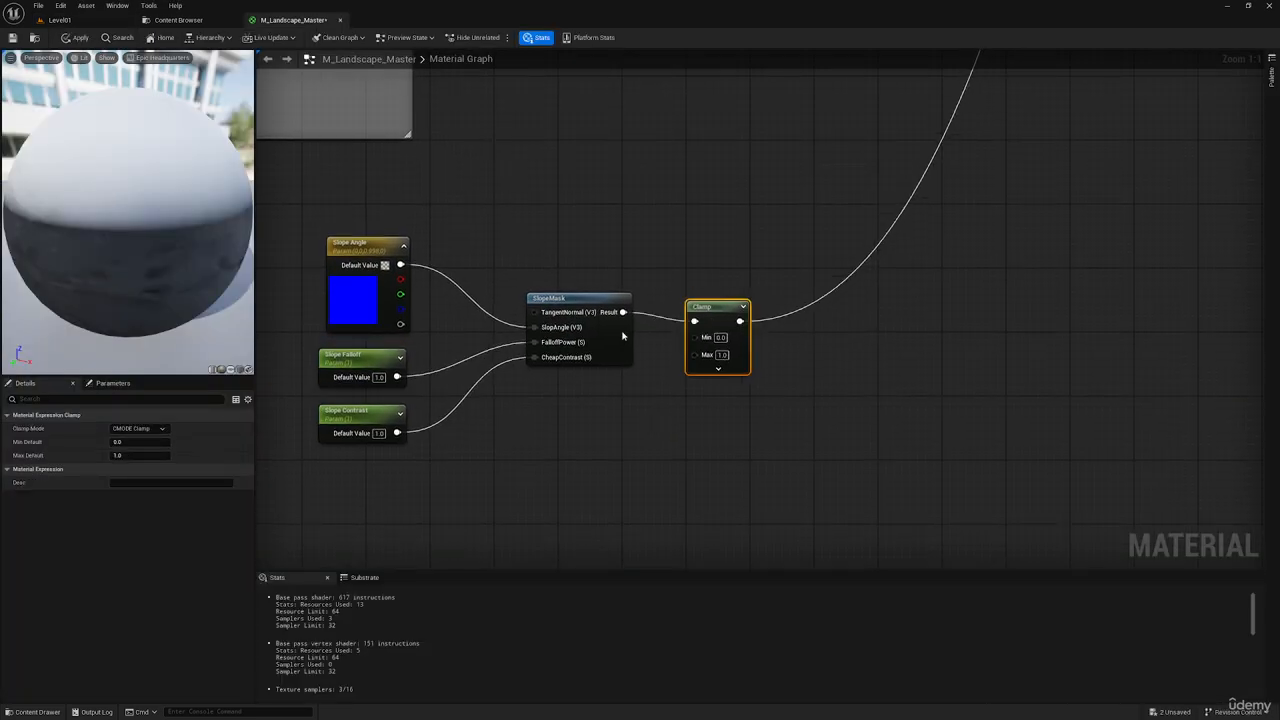
Step: Open MI_Landscape_01 from the Materials folder and show its window over the Level01 viewport
left_click(112, 20)
scroll(417, 304, "up", 3)
key("ctrl+space")
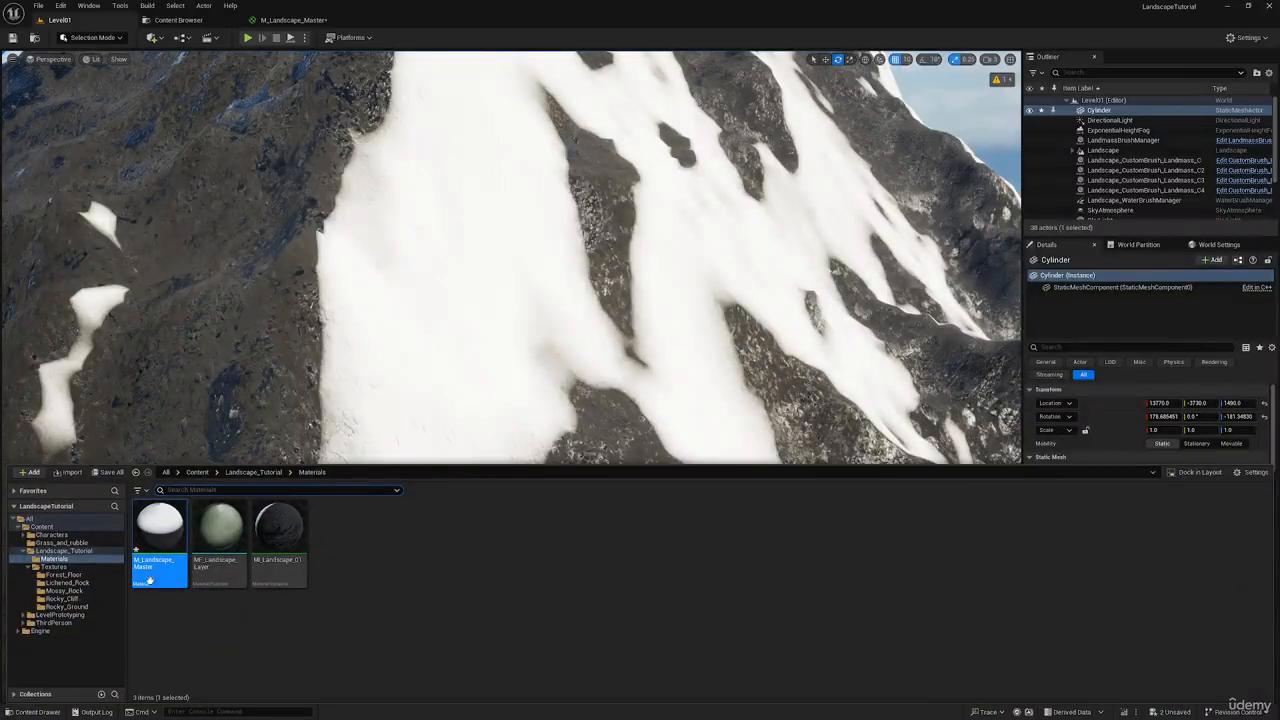
double_click(274, 546)
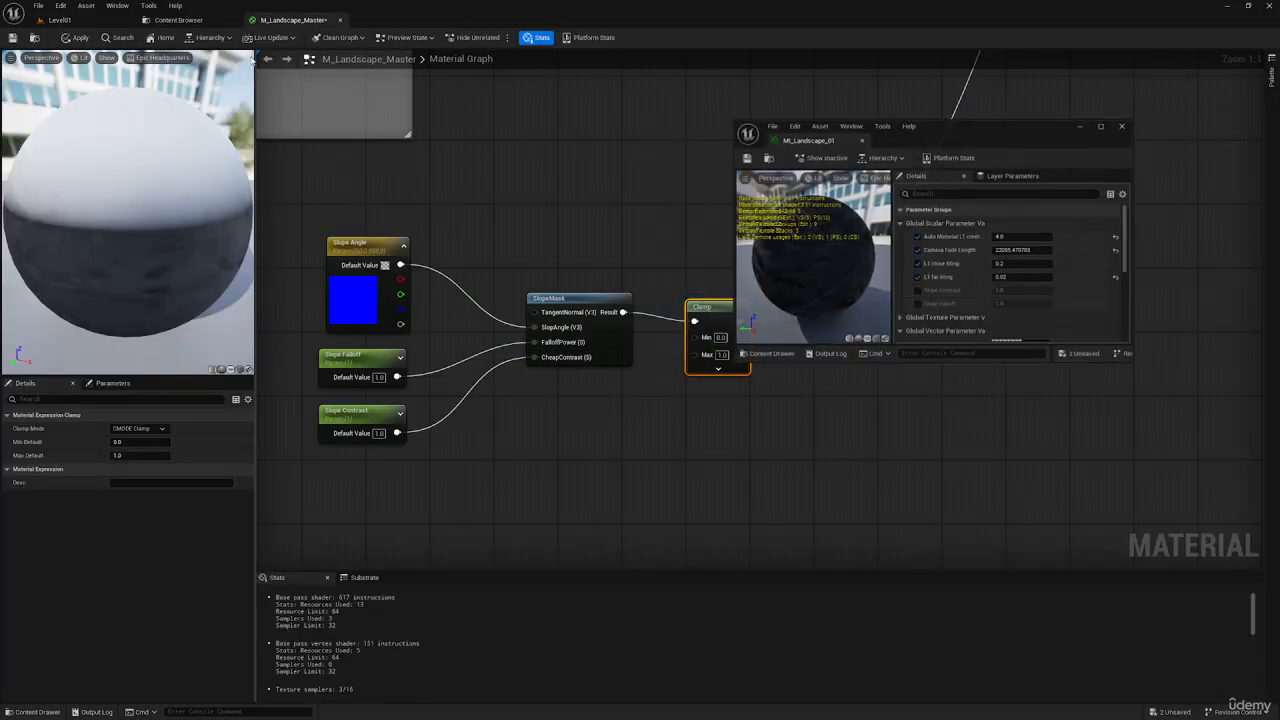
left_click(88, 21)
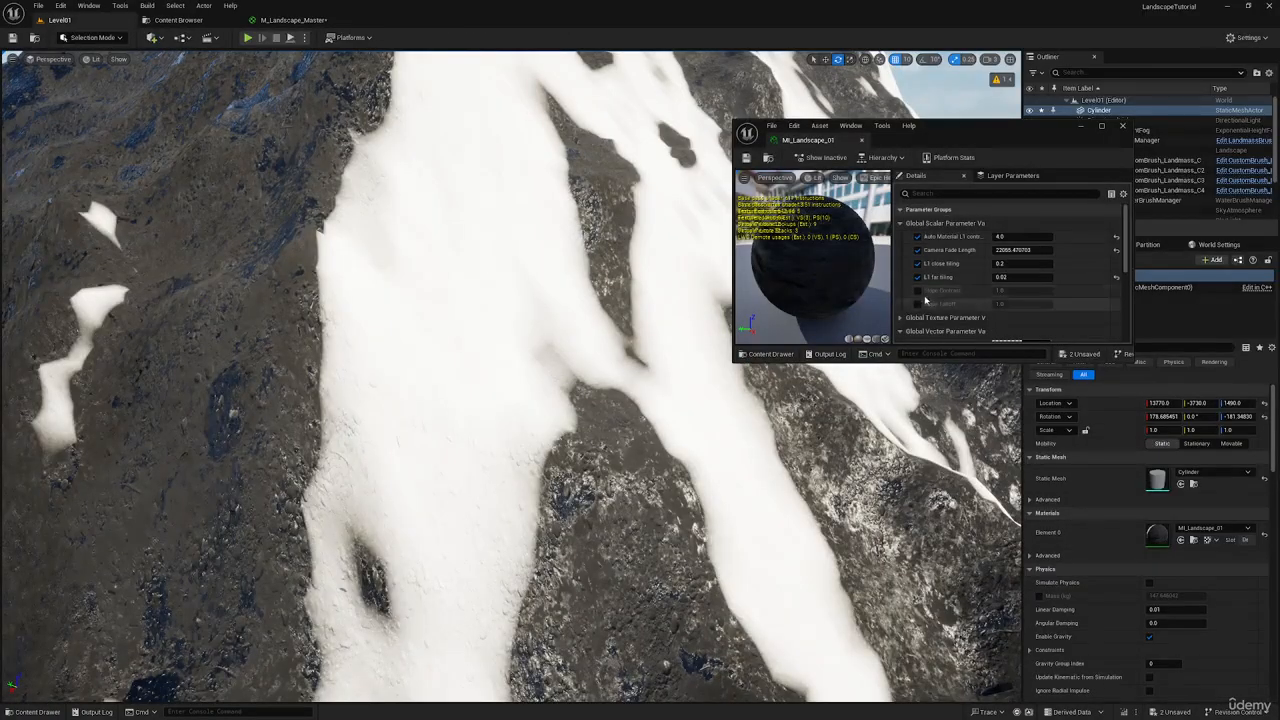
Step: Enable the Slope Contrast and Slope Falloff overrides and adjust them to about 2.9 and 0.28 while watching the landscape
left_click(917, 290)
left_click_drag(1008, 303, 1050, 303)
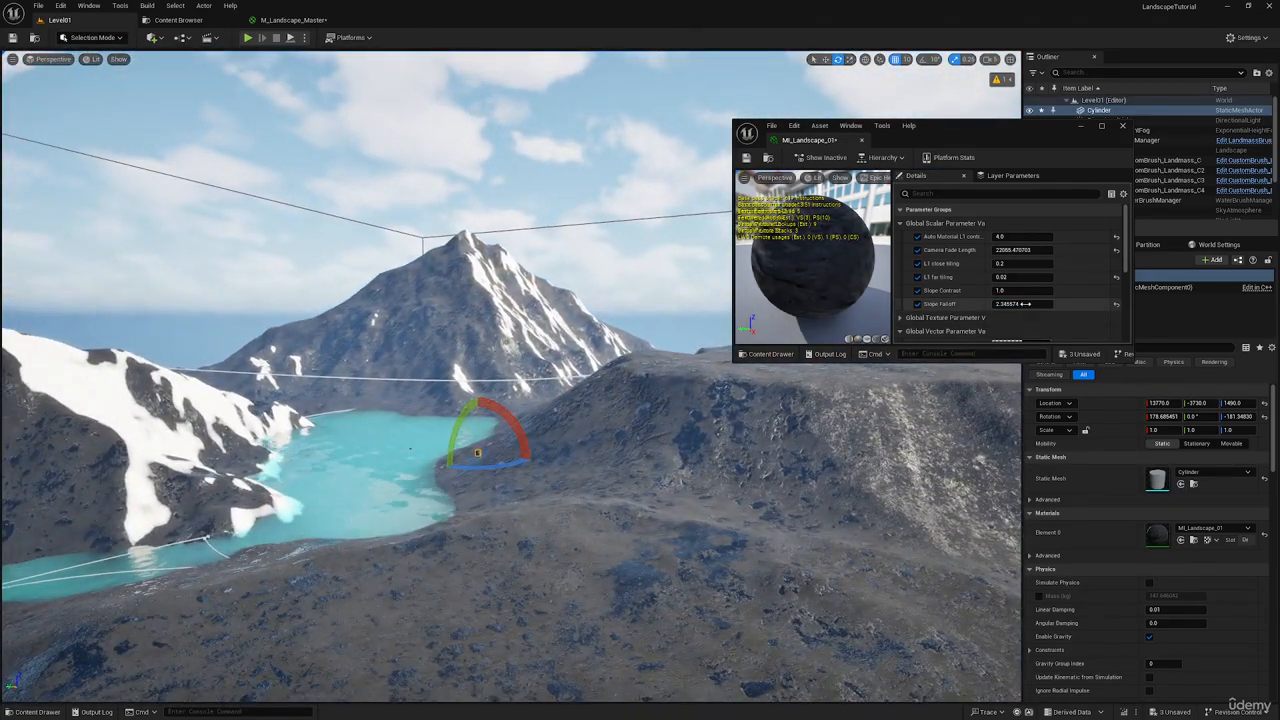
mouse_move(1028, 304)
left_mouse_down()
mouse_move(996, 304)
mouse_move(1027, 304)
mouse_move(1026, 290)
left_mouse_up()
key("w")
right_click_drag(682, 470, 684, 412)
left_click_drag(1039, 290, 999, 303)
key("s")
mouse_move(640, 360)
right_mouse_down()
mouse_move(655, 365)
mouse_move(640, 375)
right_mouse_up()
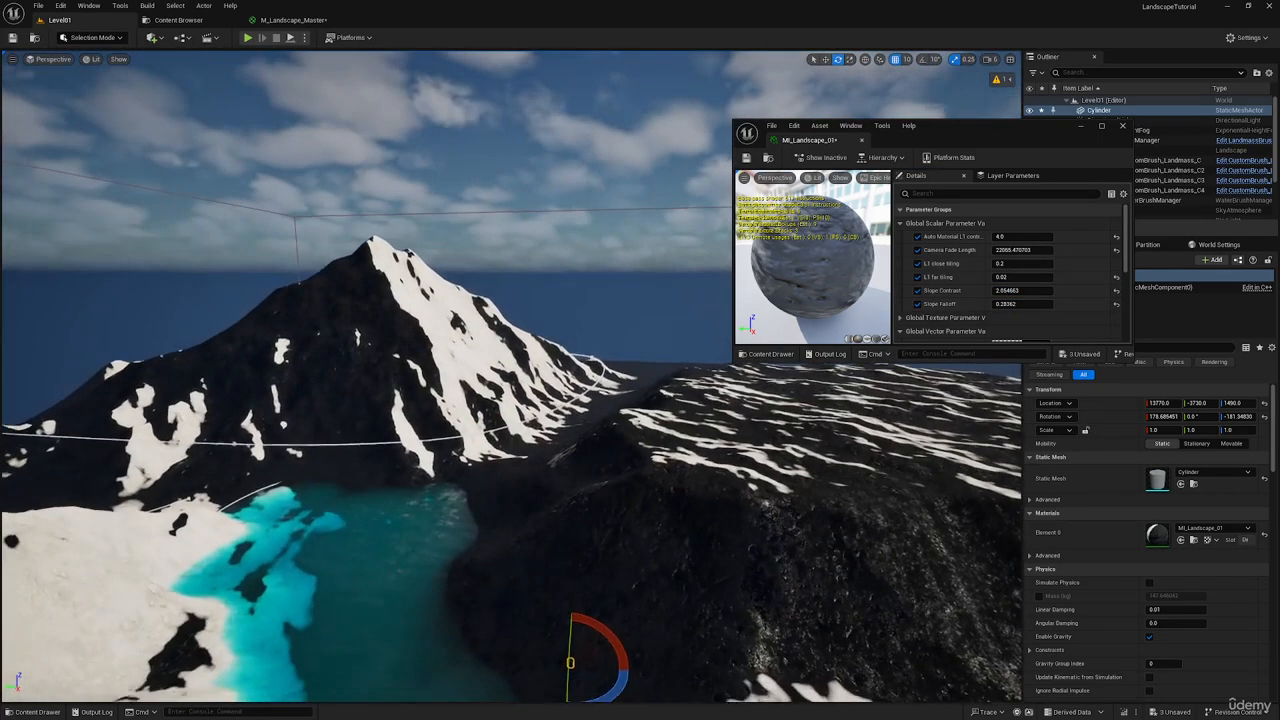
Step: Set Slope Falloff to about 0.25 and view the slope mask across the mountain and lakeside hills
left_click_drag(1018, 304, 1024, 304)
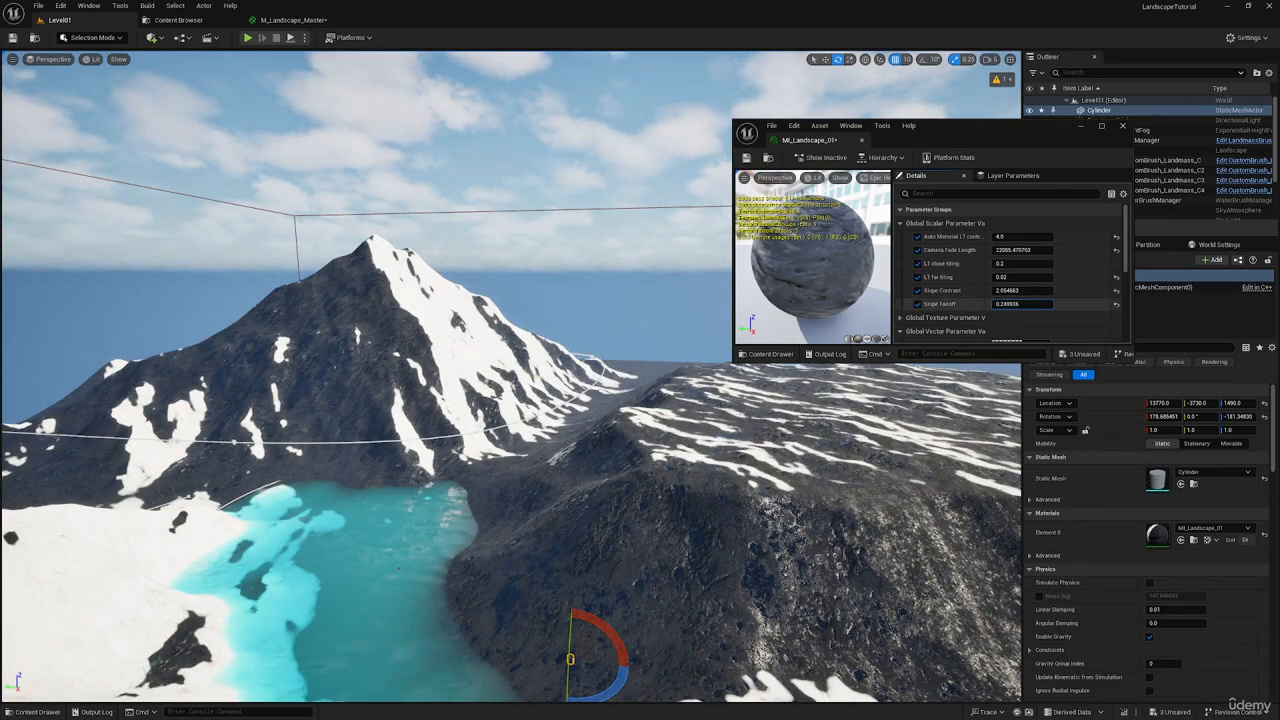
key("s")
right_click_drag(500, 420, 470, 387)
key("w")
key("w")
key("s")
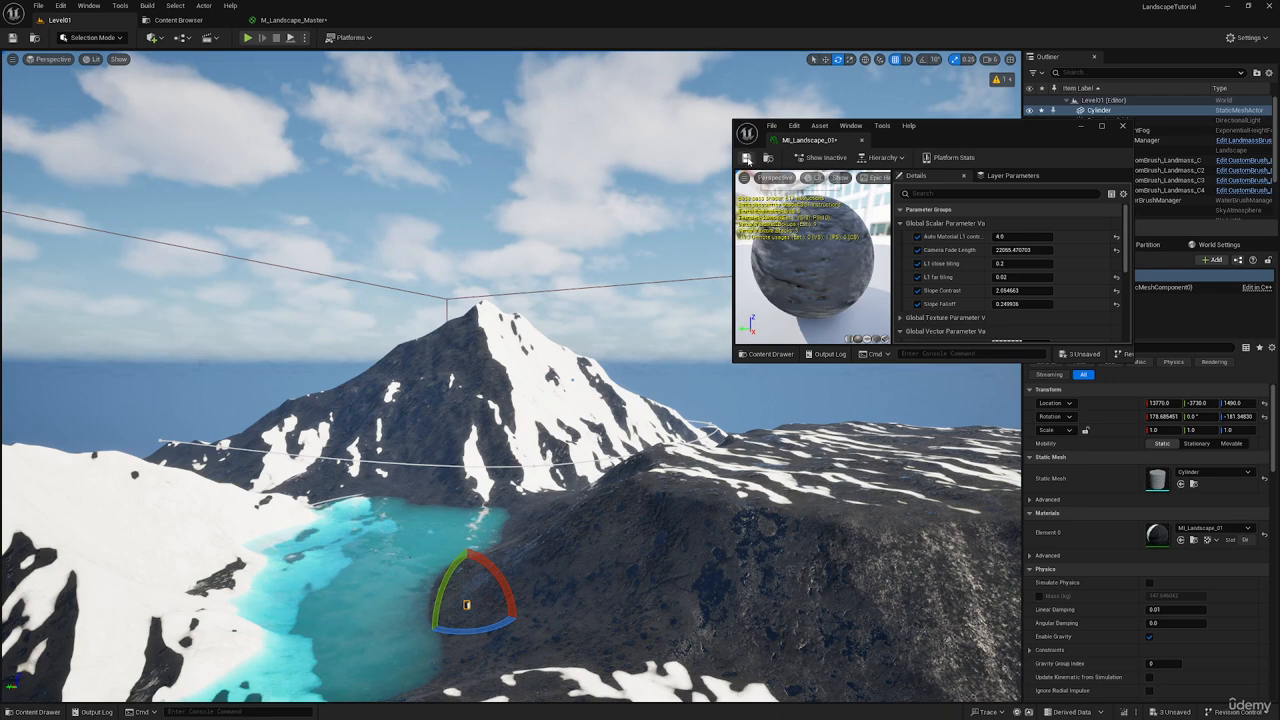
Step: Save MI_Landscape_01, close its window, and return to M_Landscape_Master's material graph
left_click(746, 159)
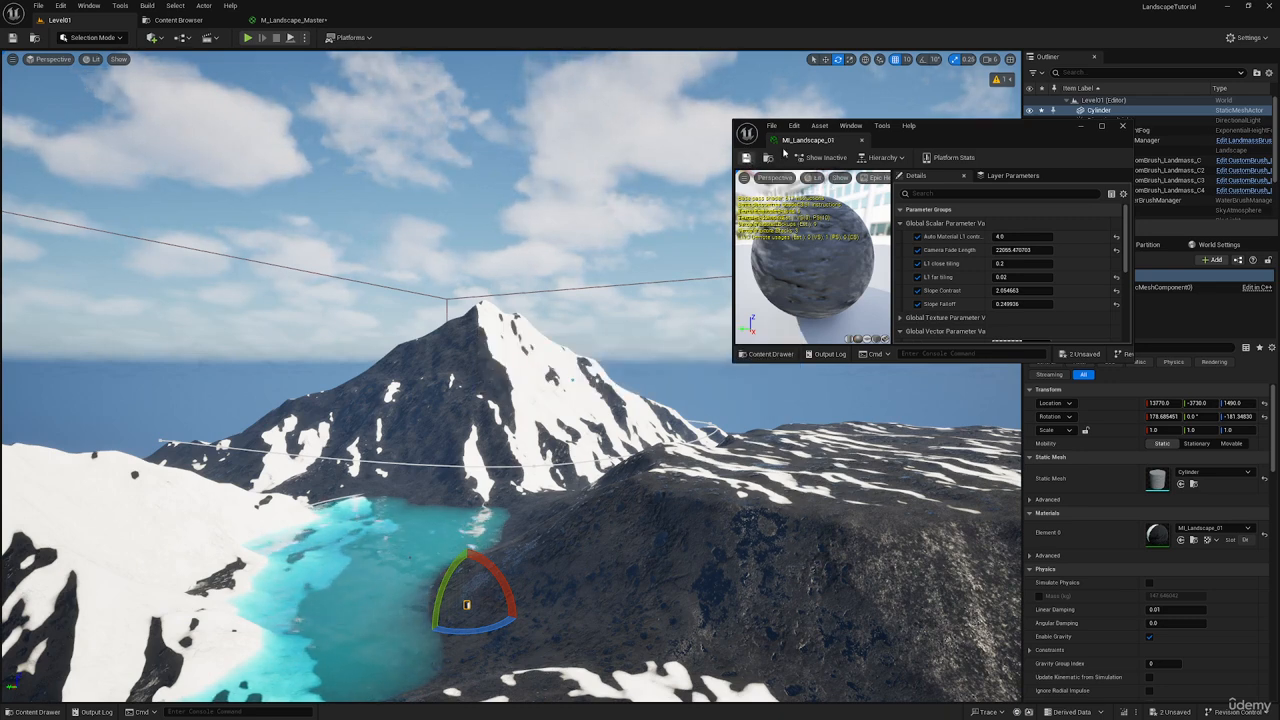
left_click_drag(823, 139, 484, 80)
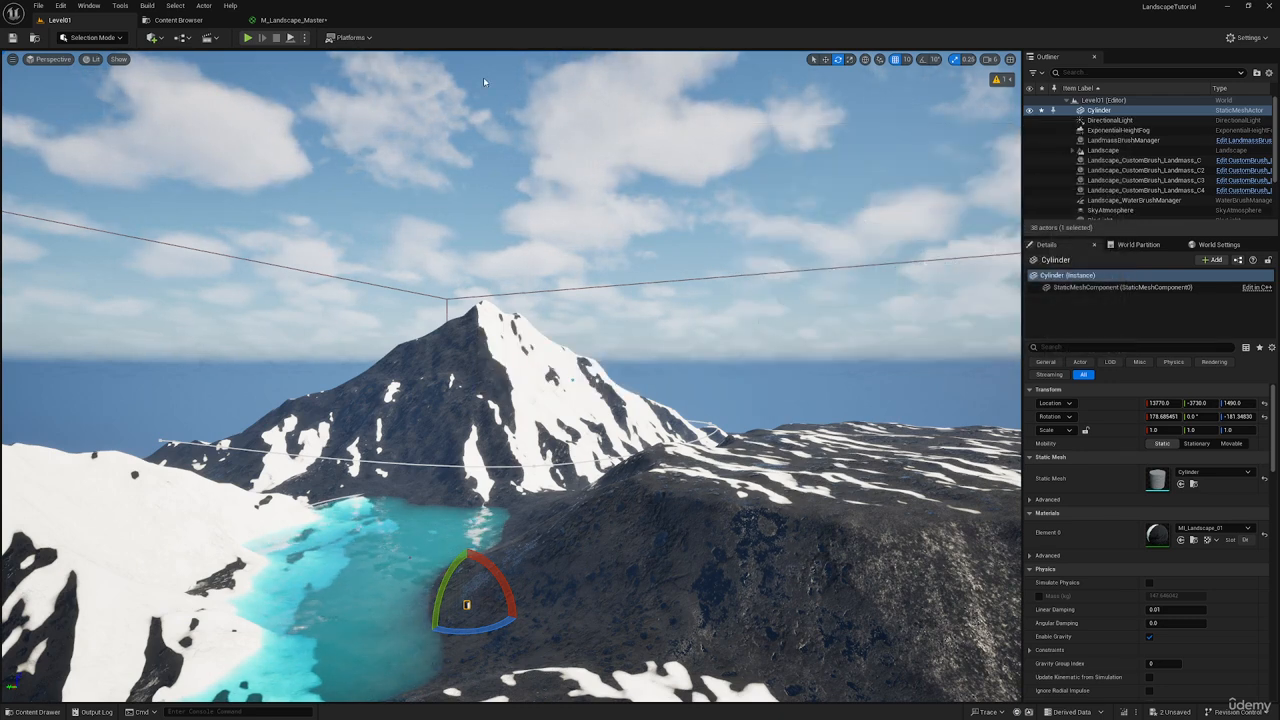
left_click(293, 20)
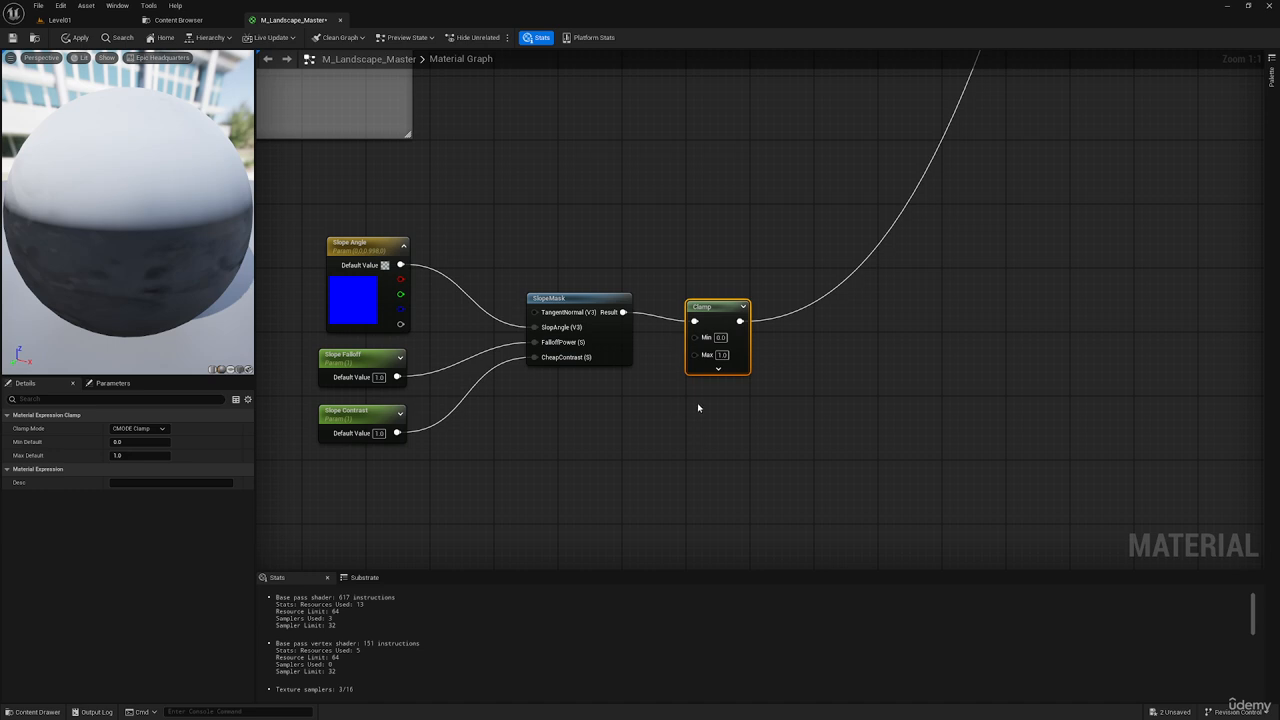